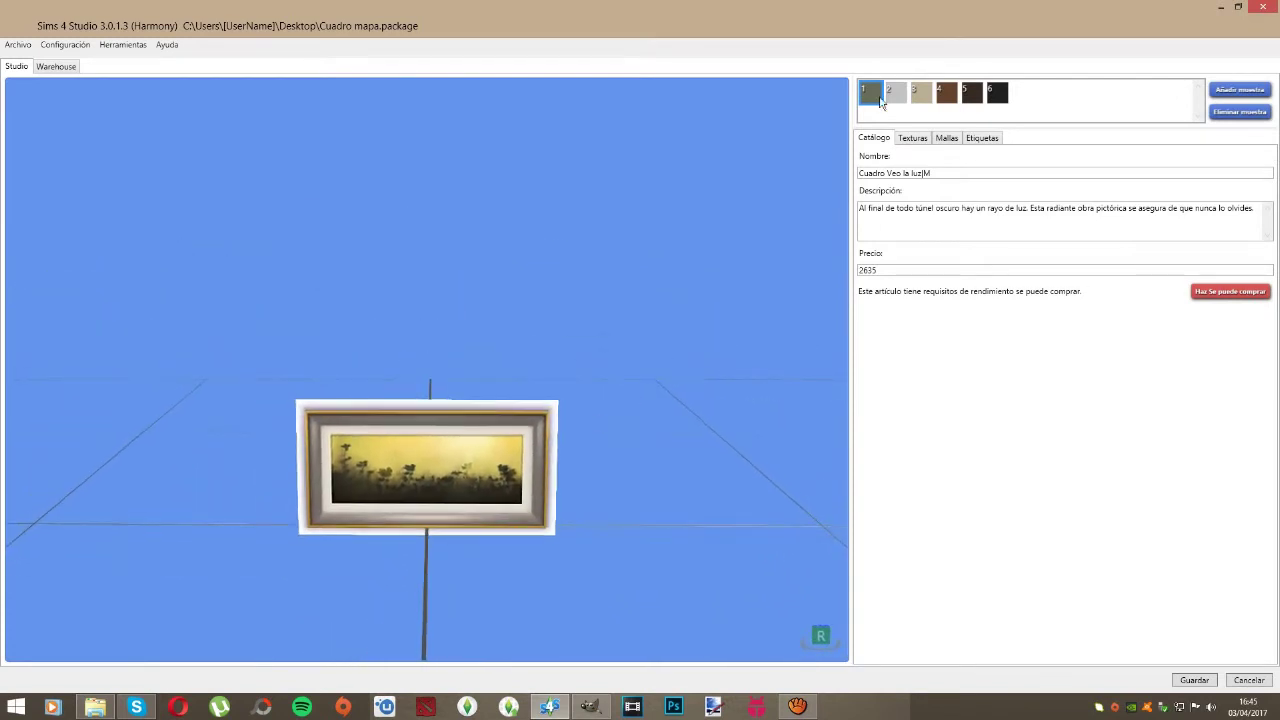
Step: Export the first swatch's painting texture to the desktop as a DDS image named mapa
left_click(911, 138)
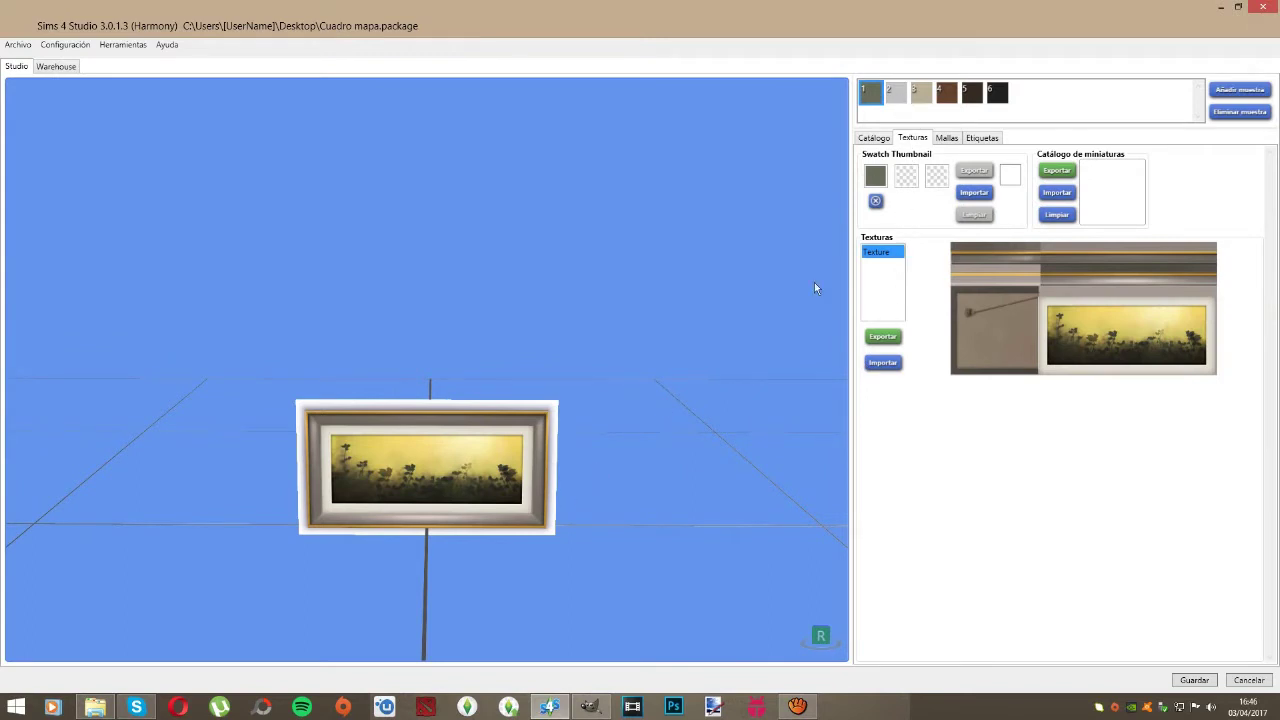
left_click(883, 338)
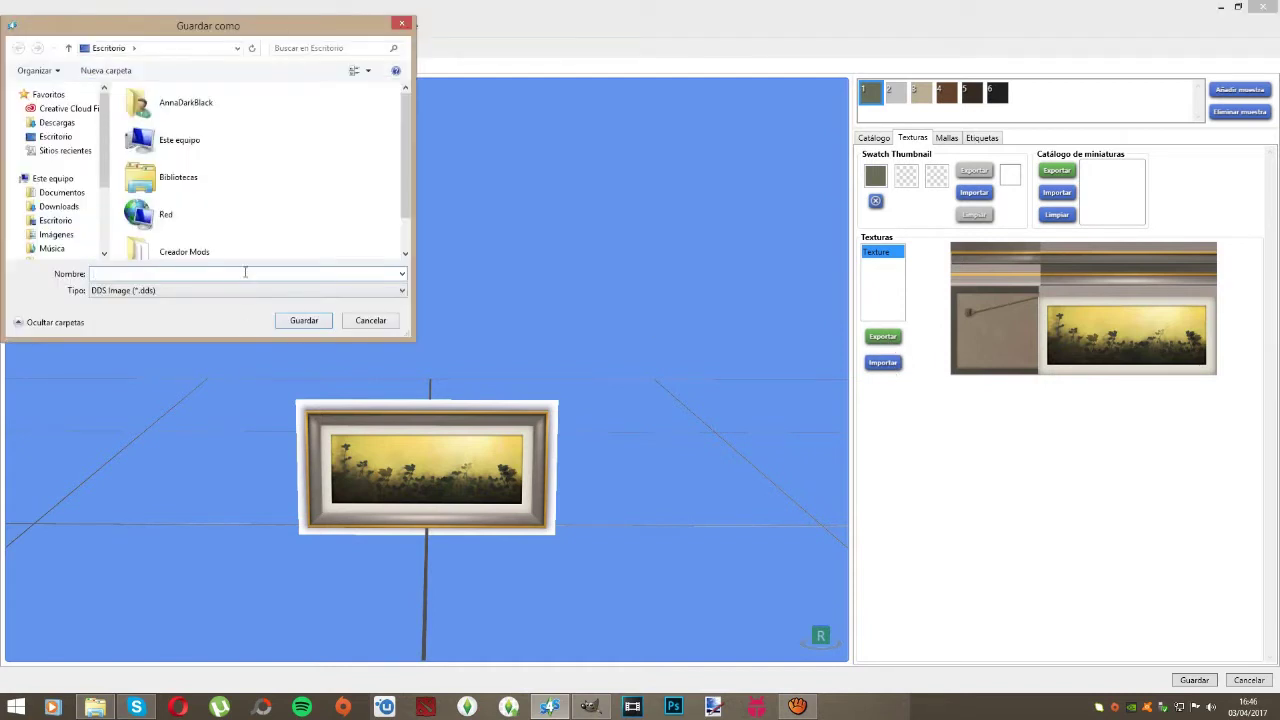
type("mapa")
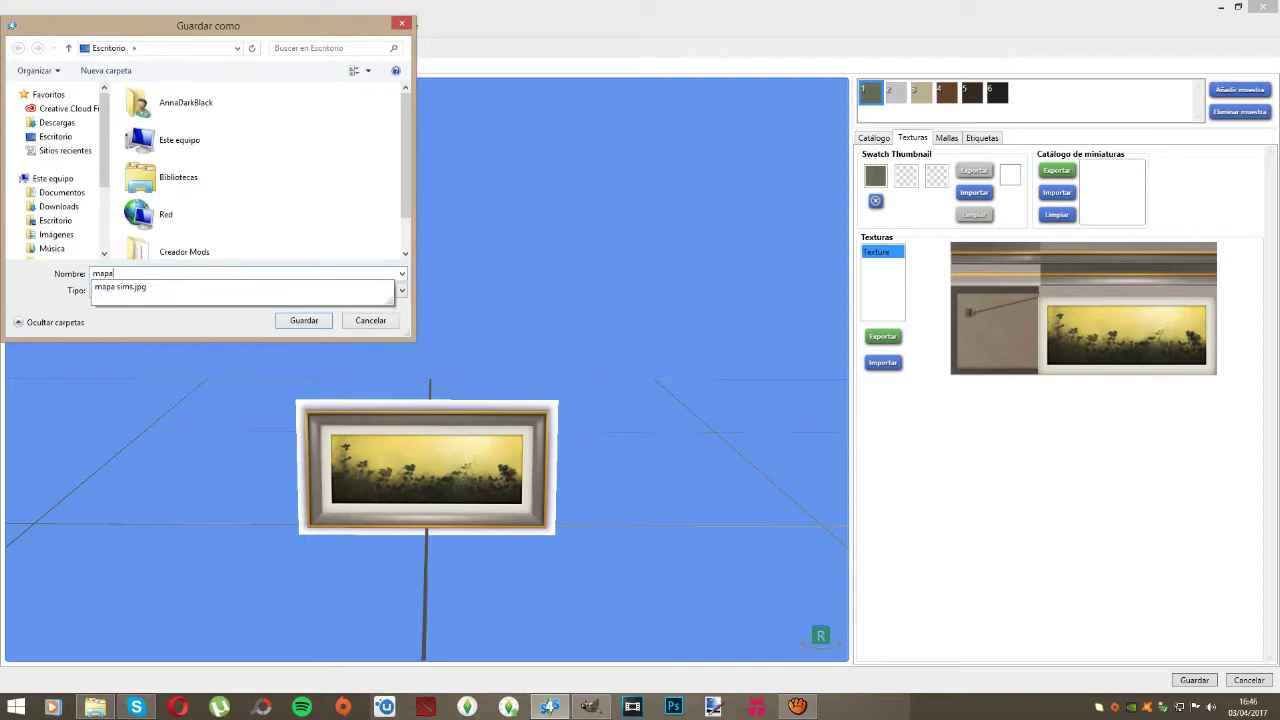
key("Return")
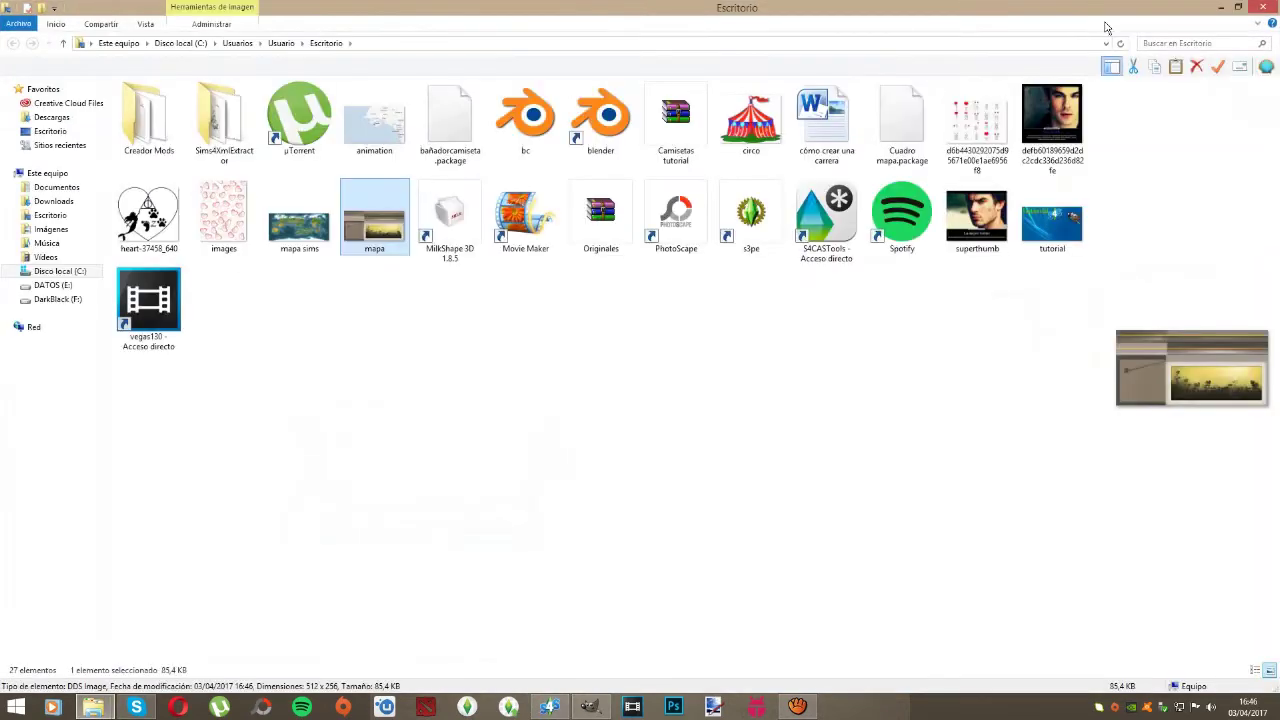
Step: Open the exported mapa texture from the desktop in GIMP
left_click(1221, 10)
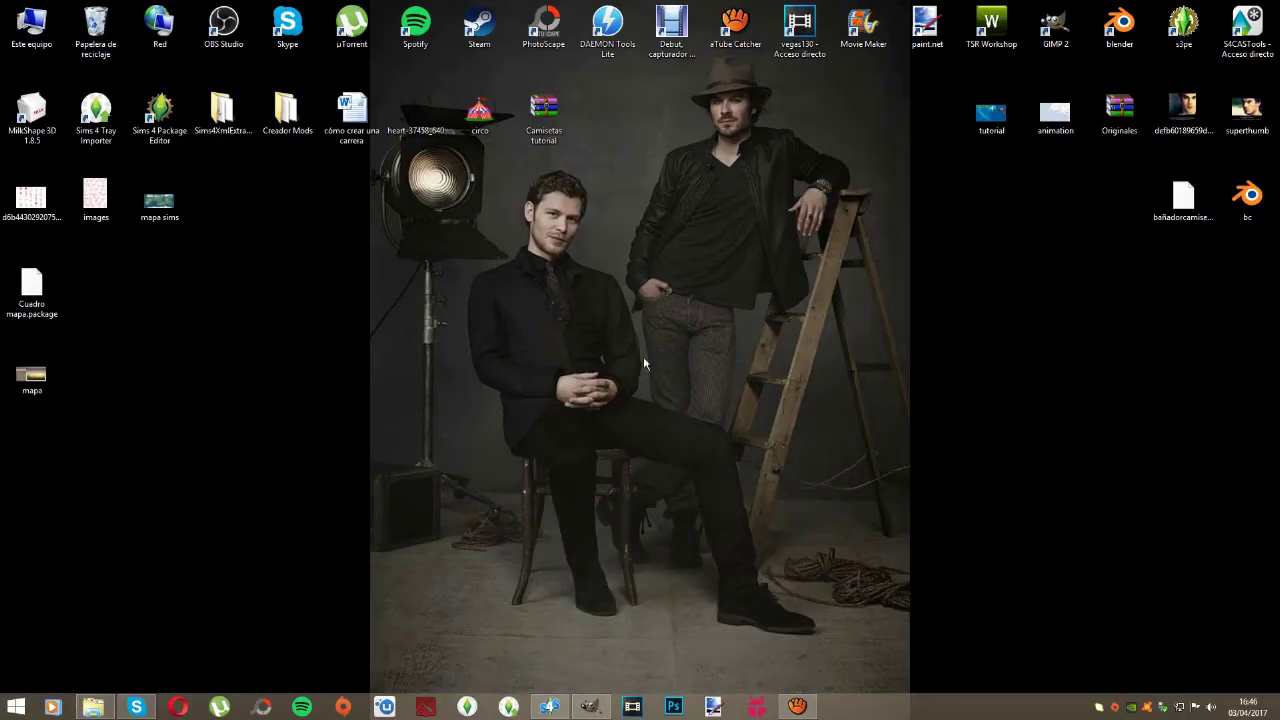
left_click(30, 377)
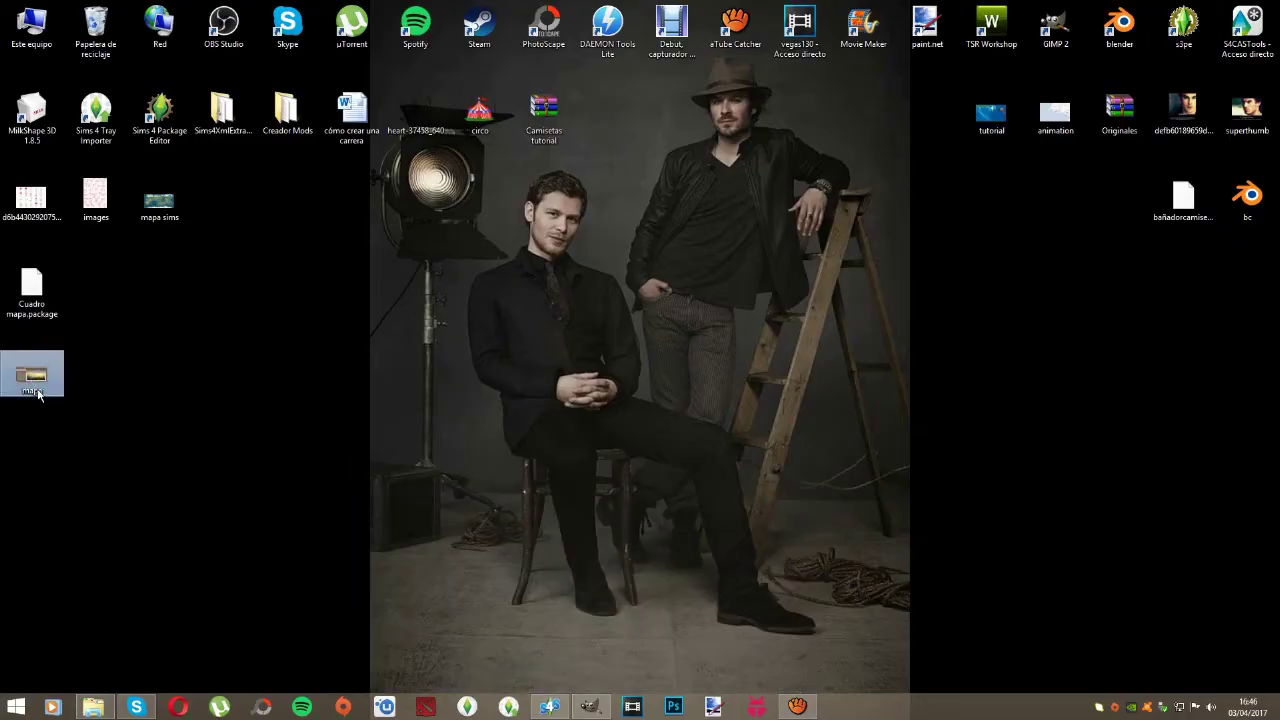
left_click_drag(38, 393, 554, 276)
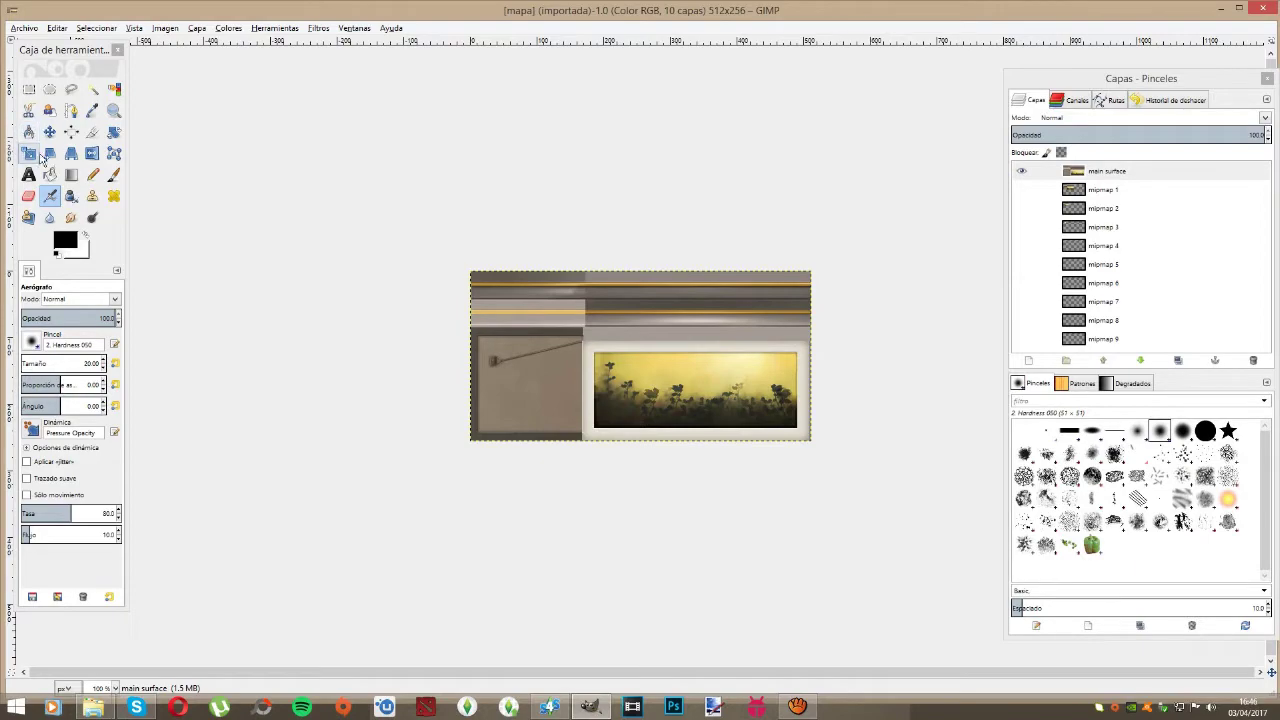
Step: Preview the mapa sims image from the desktop, and add it as a new layer to the mapa texture in GIMP
left_click(1221, 8)
double_click(162, 208)
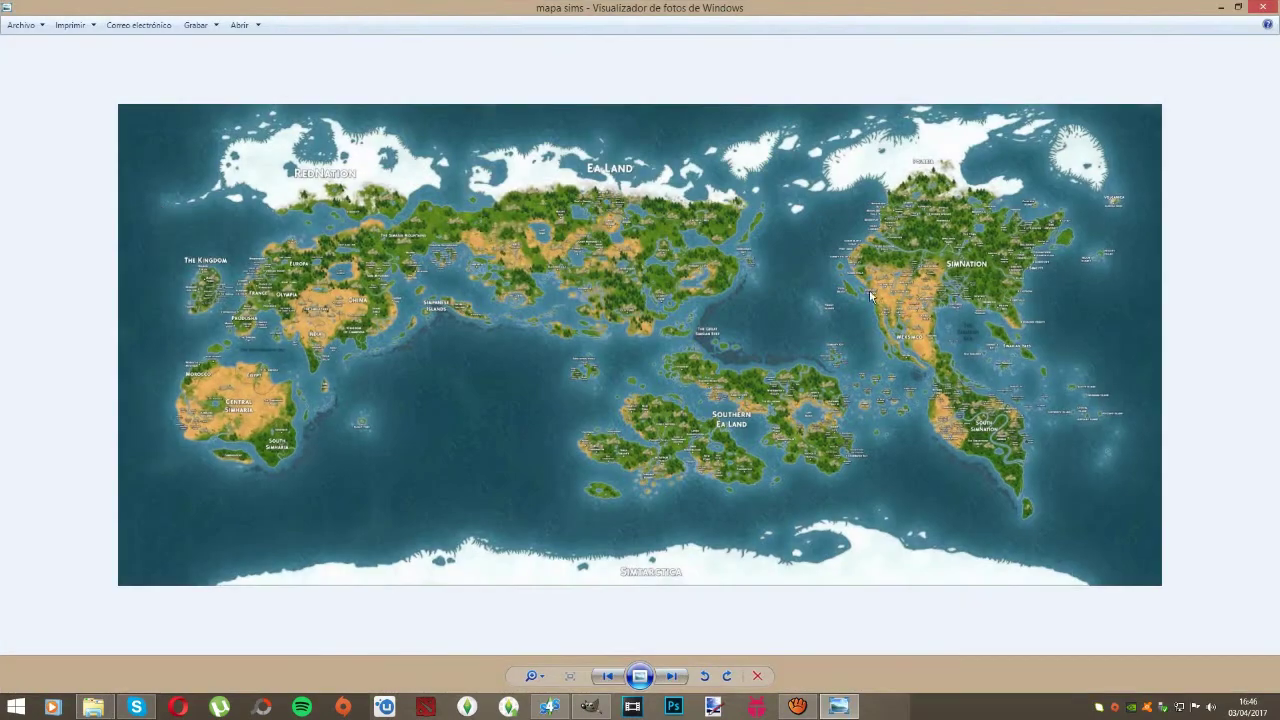
left_click(1263, 8)
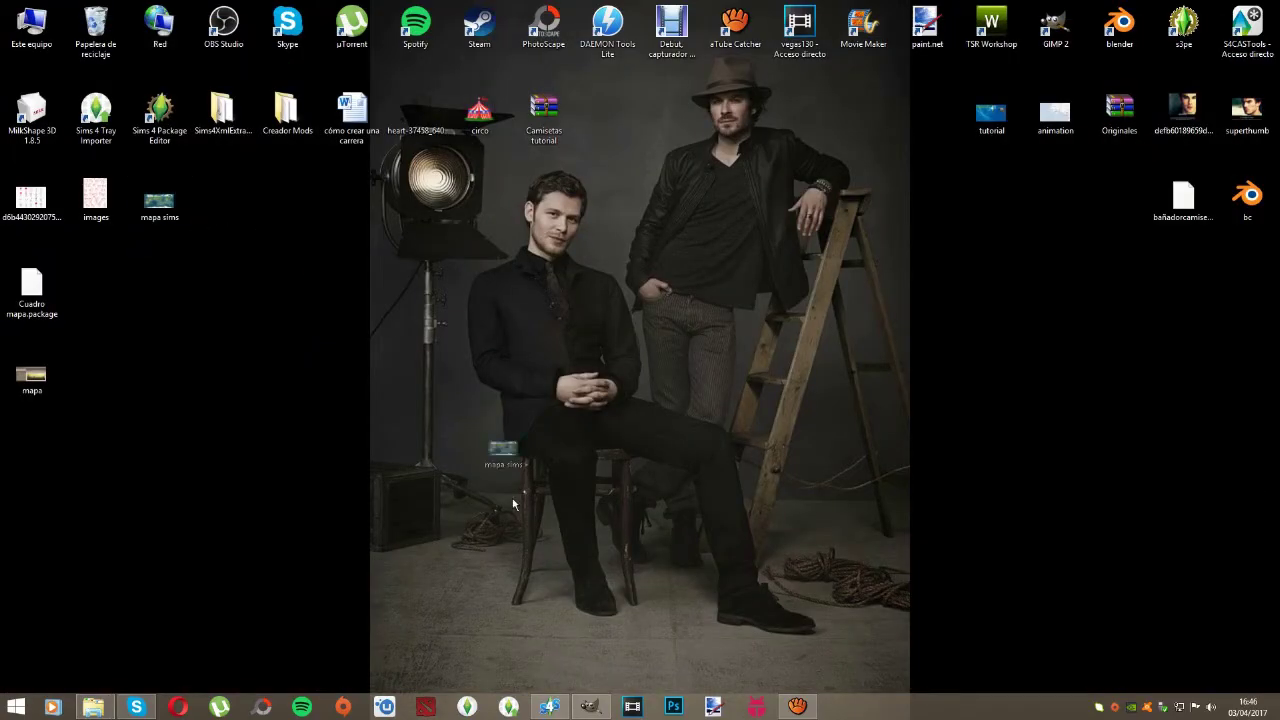
left_click(593, 707)
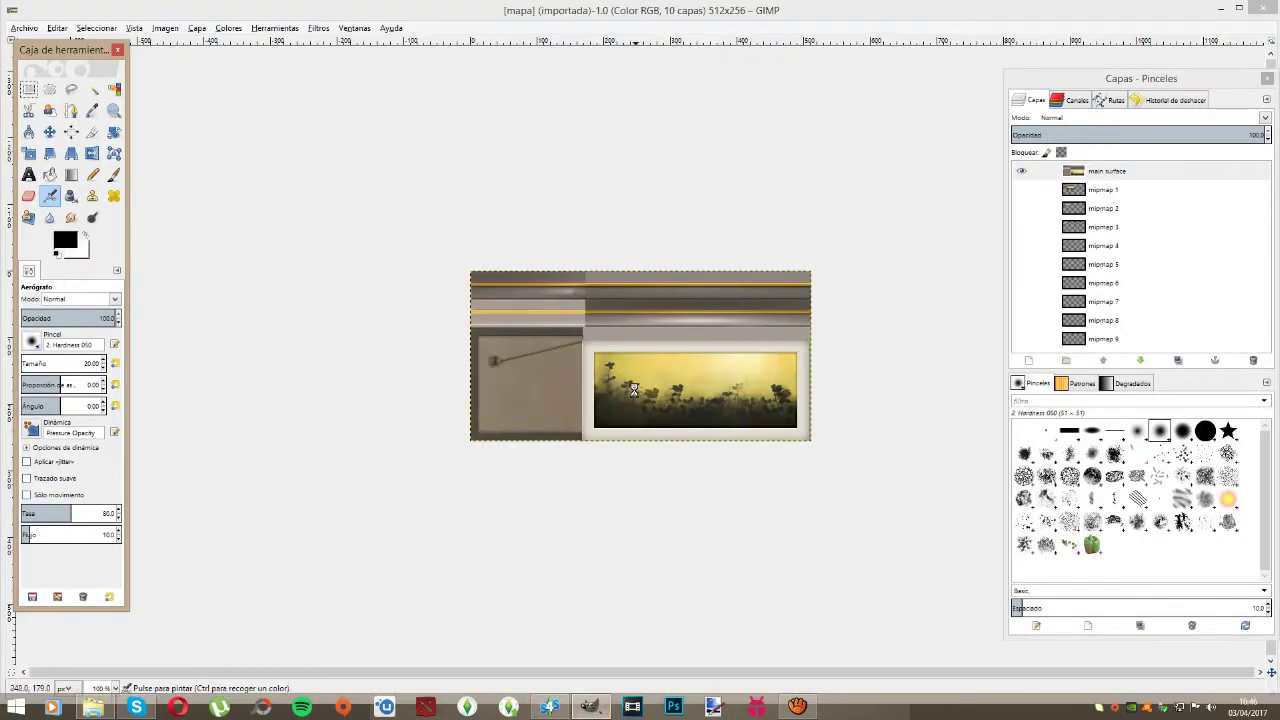
key("ctrl+v")
Step: Scale the mapa sims.jpg layer down to about 483 × 277 px and place it over the texture
left_click(28, 152)
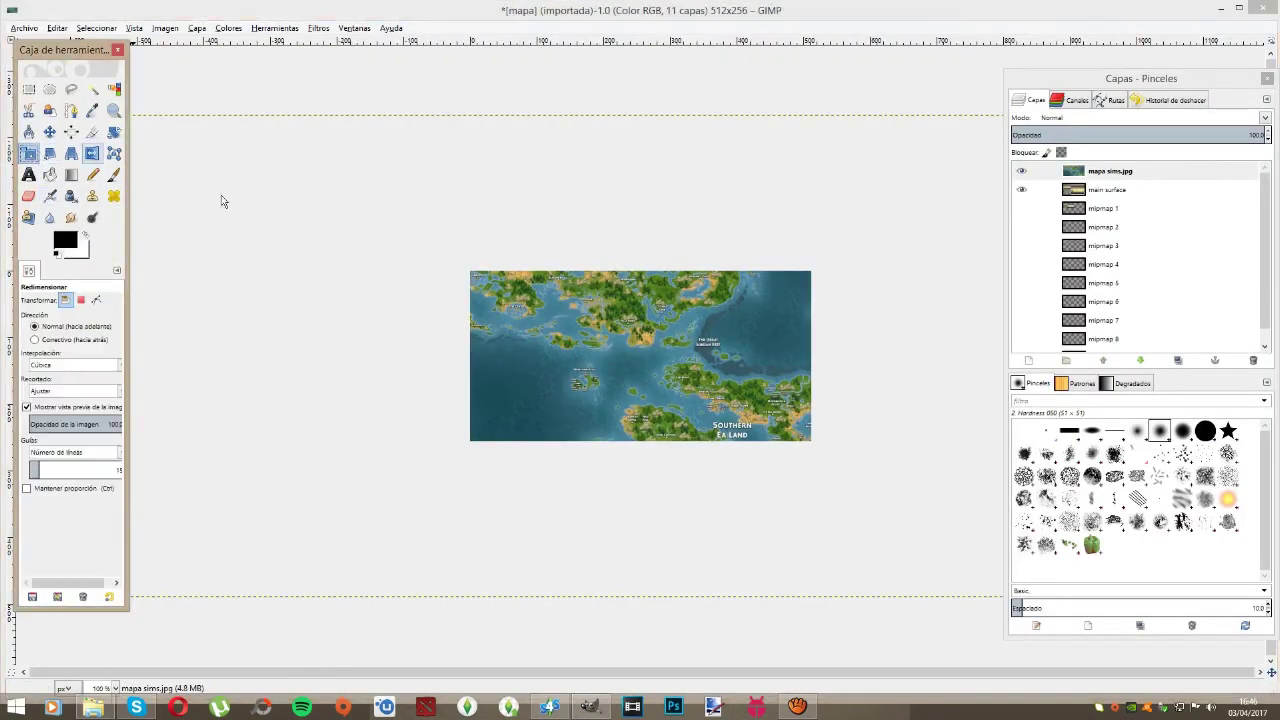
left_click(722, 395)
left_click_drag(119, 115, 840, 411)
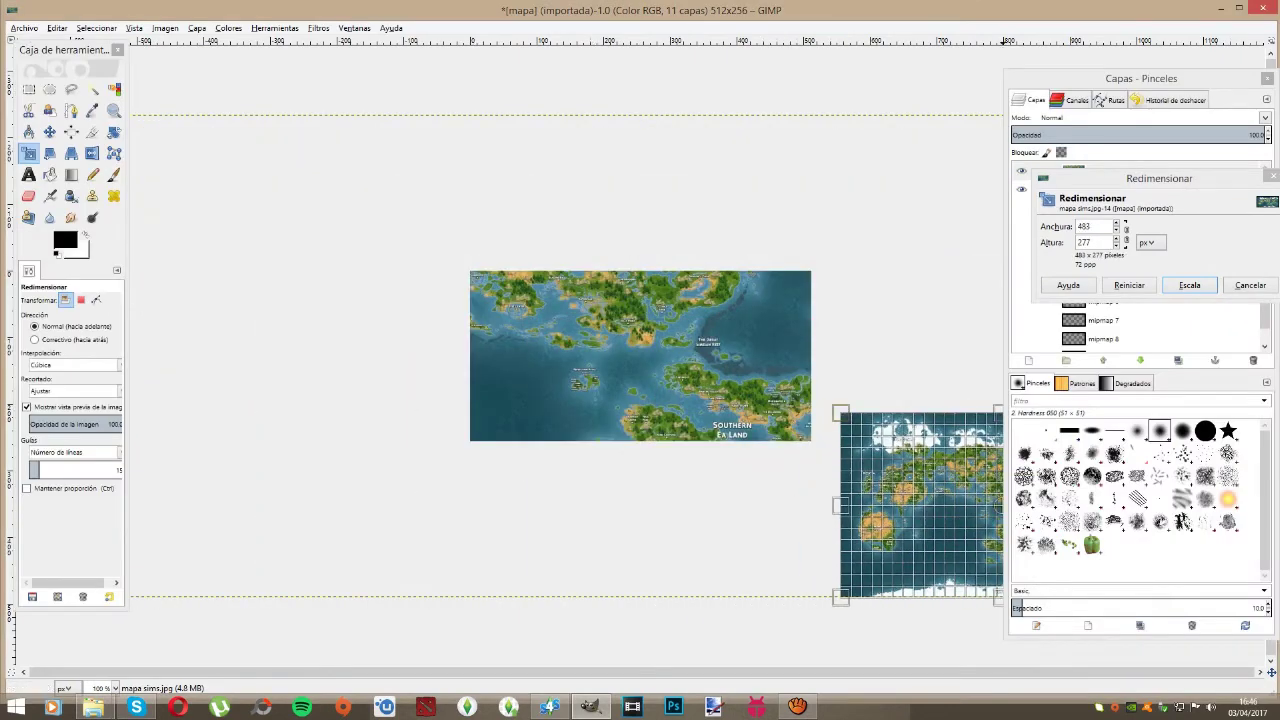
left_click_drag(1001, 504, 663, 370)
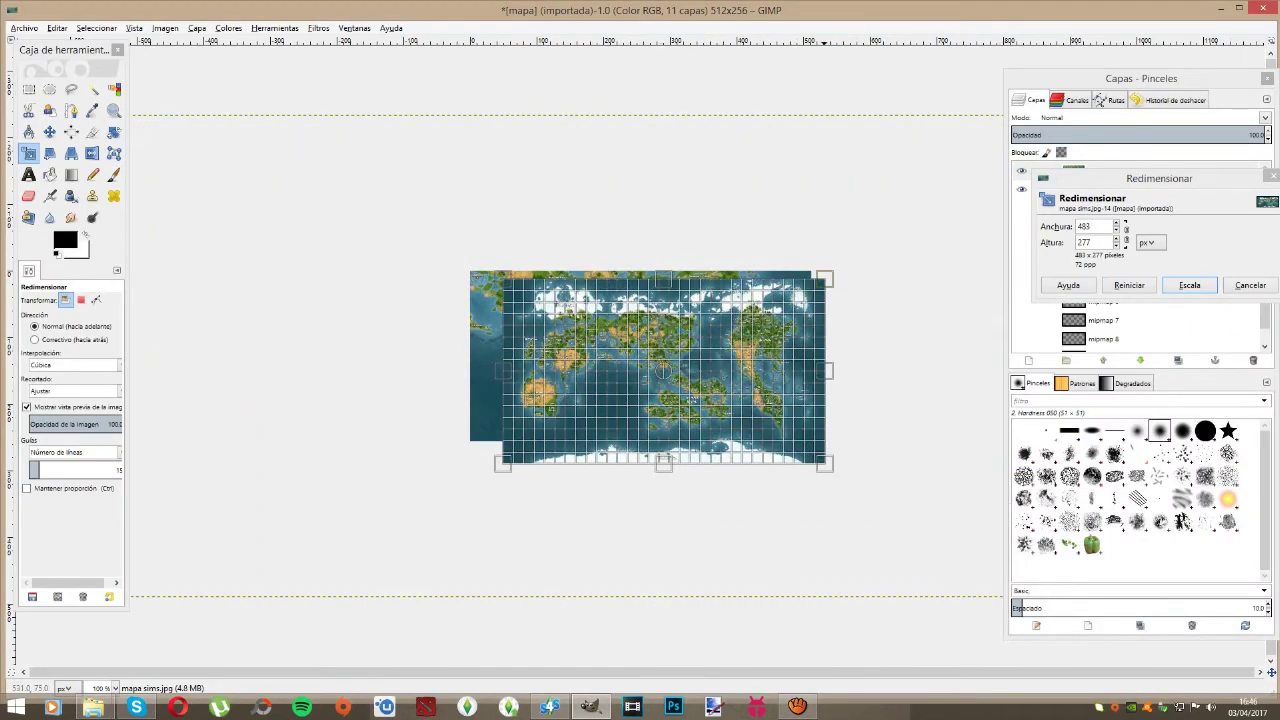
left_click(1187, 286)
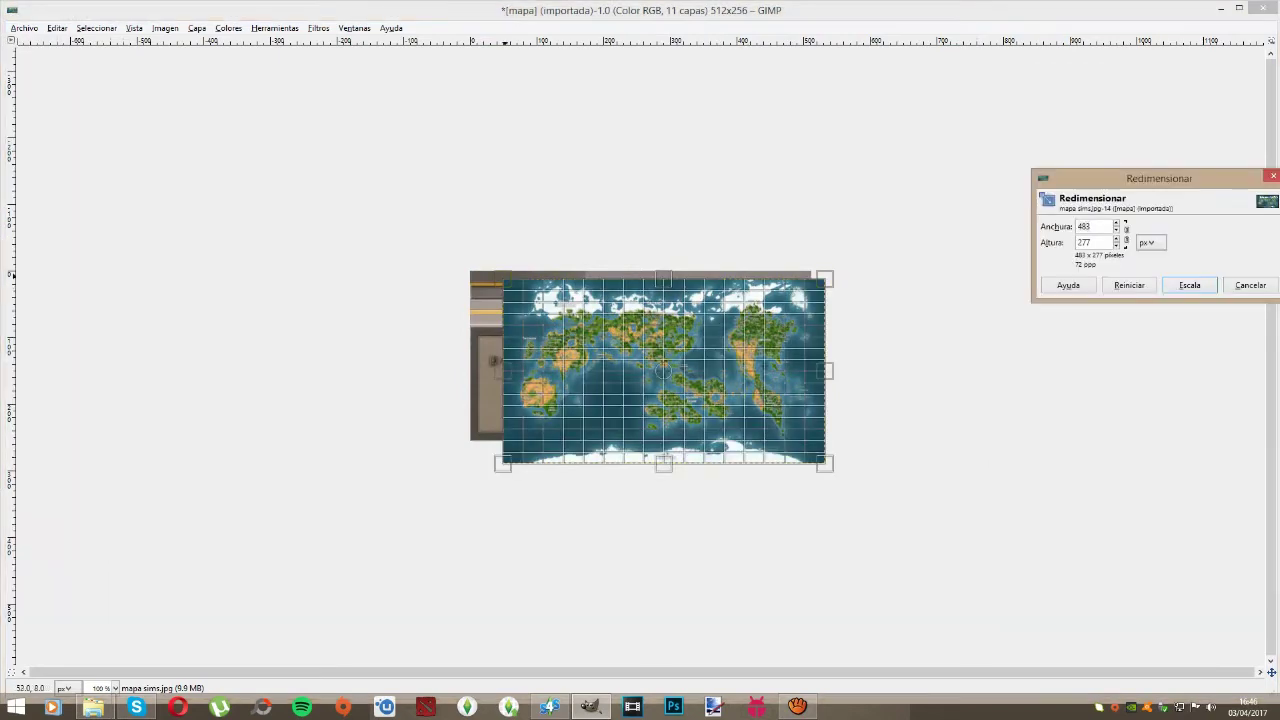
Step: Scale the map layer down to about 264 × 131 px and shift it over the lower part of the yellow painting
key("Tab")
left_click_drag(503, 279, 648, 376)
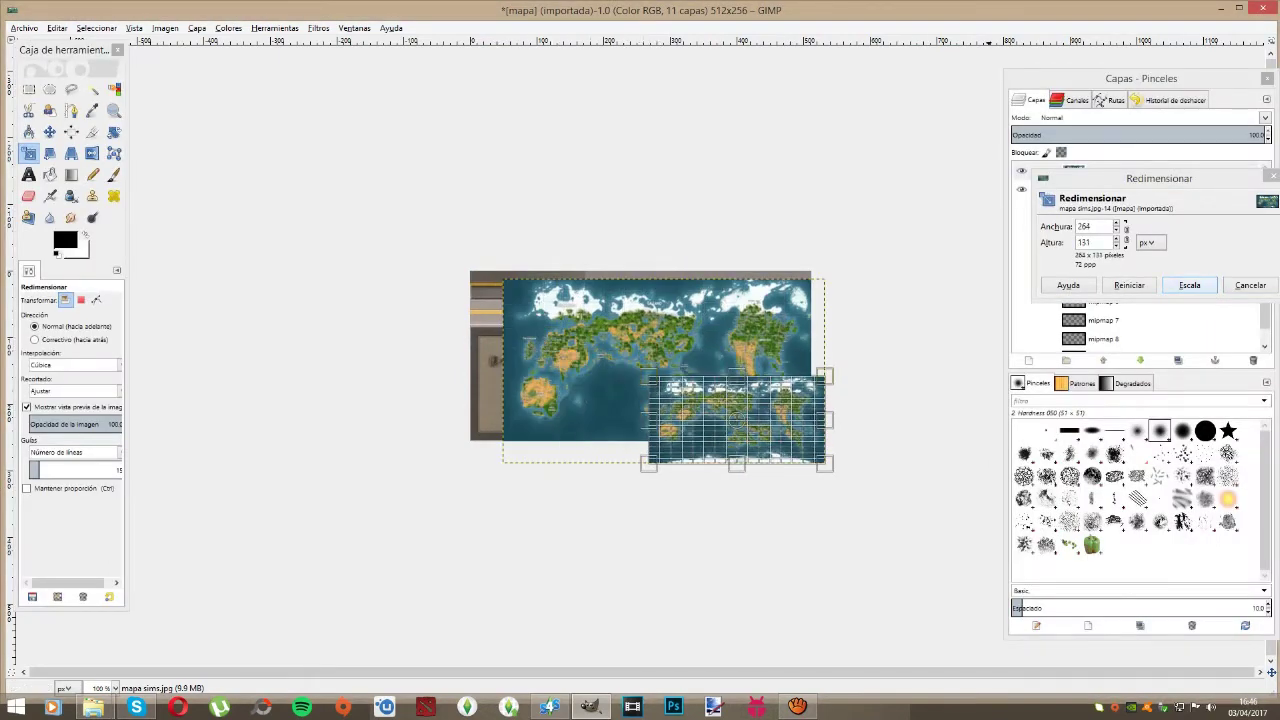
key("Tab")
key("Tab")
left_click_drag(745, 430, 716, 440)
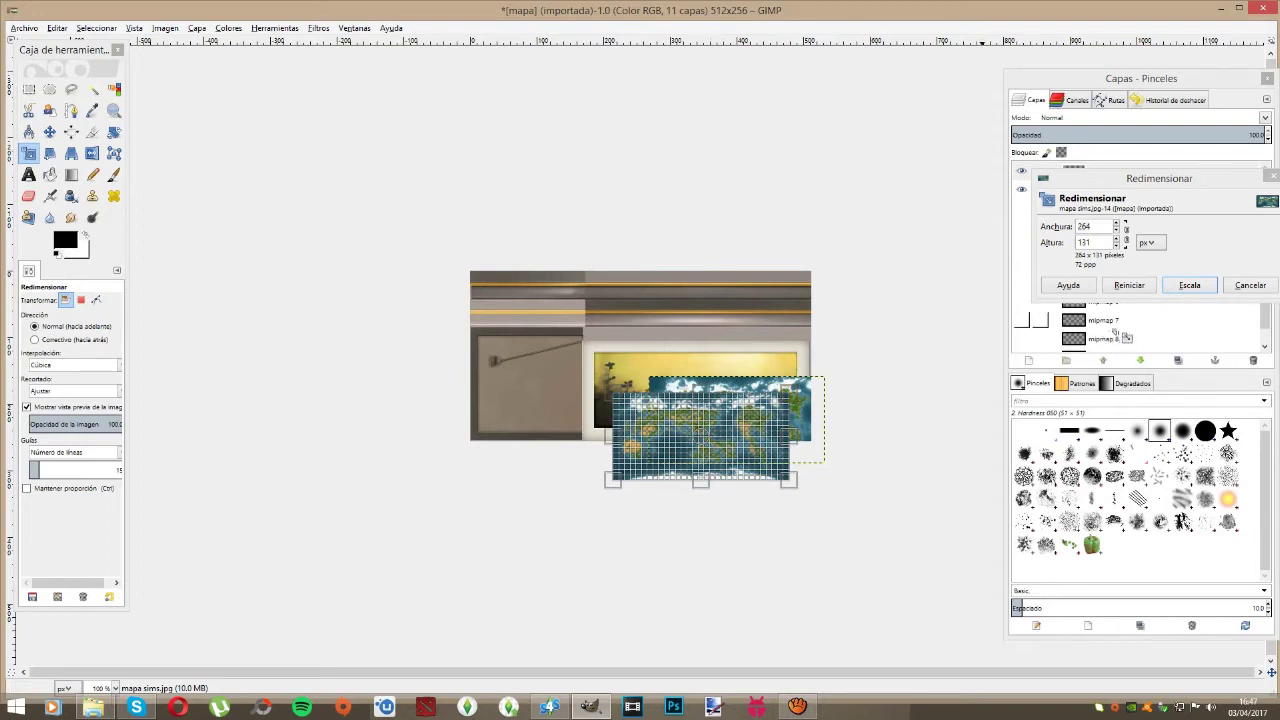
left_click(1170, 292)
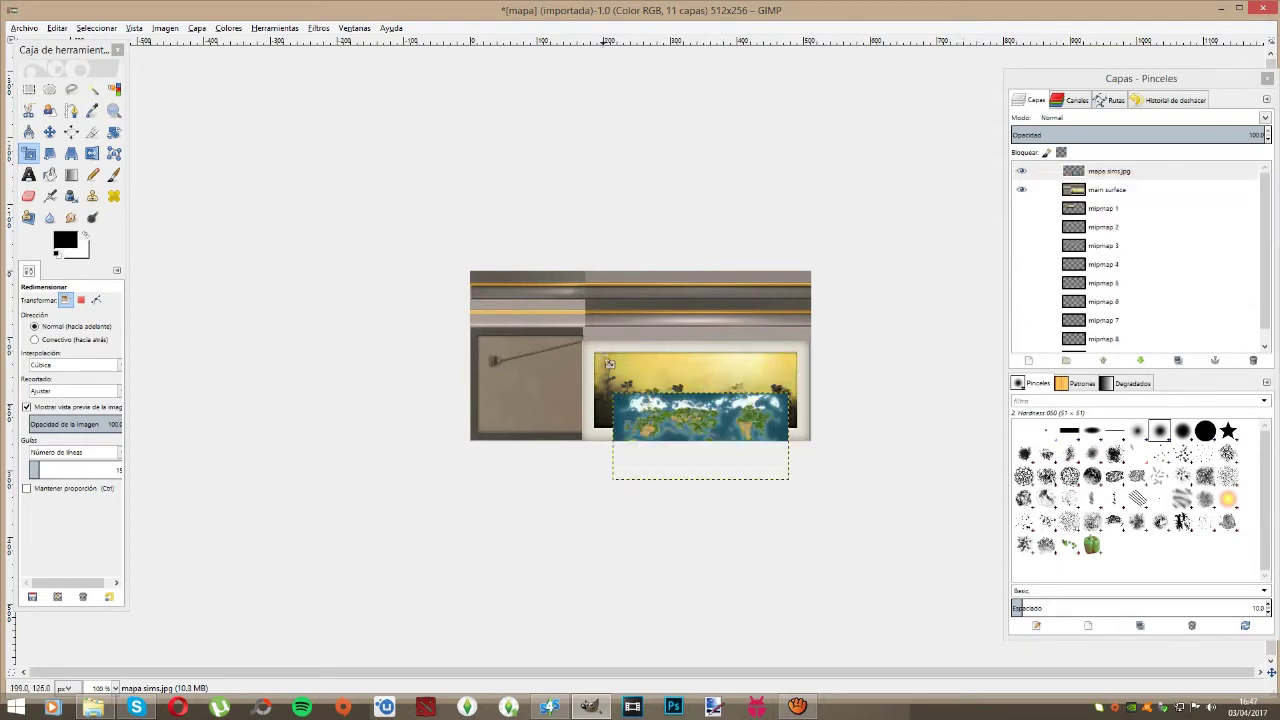
Step: Move and stretch the map layer so that it covers the whole painting area, including its white border
key("Tab")
left_click(711, 439)
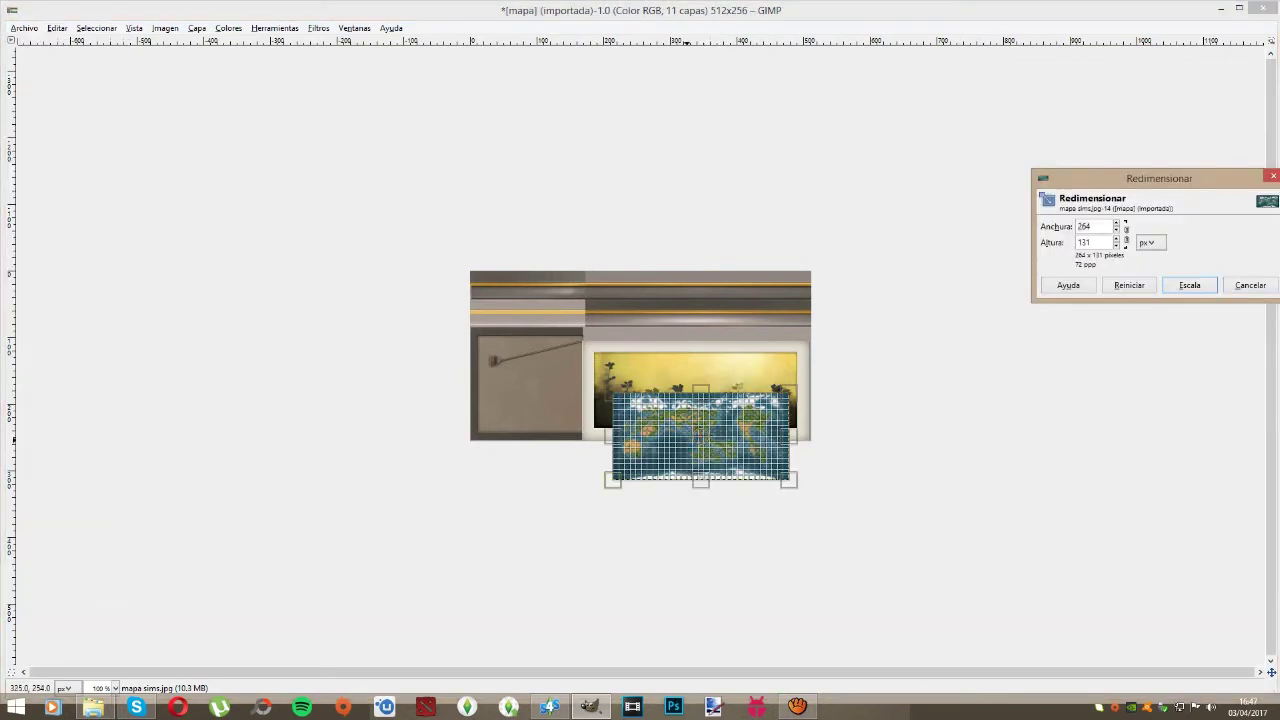
key("Tab")
left_click_drag(702, 447, 673, 395)
left_click_drag(774, 443, 818, 455)
left_click(1200, 287)
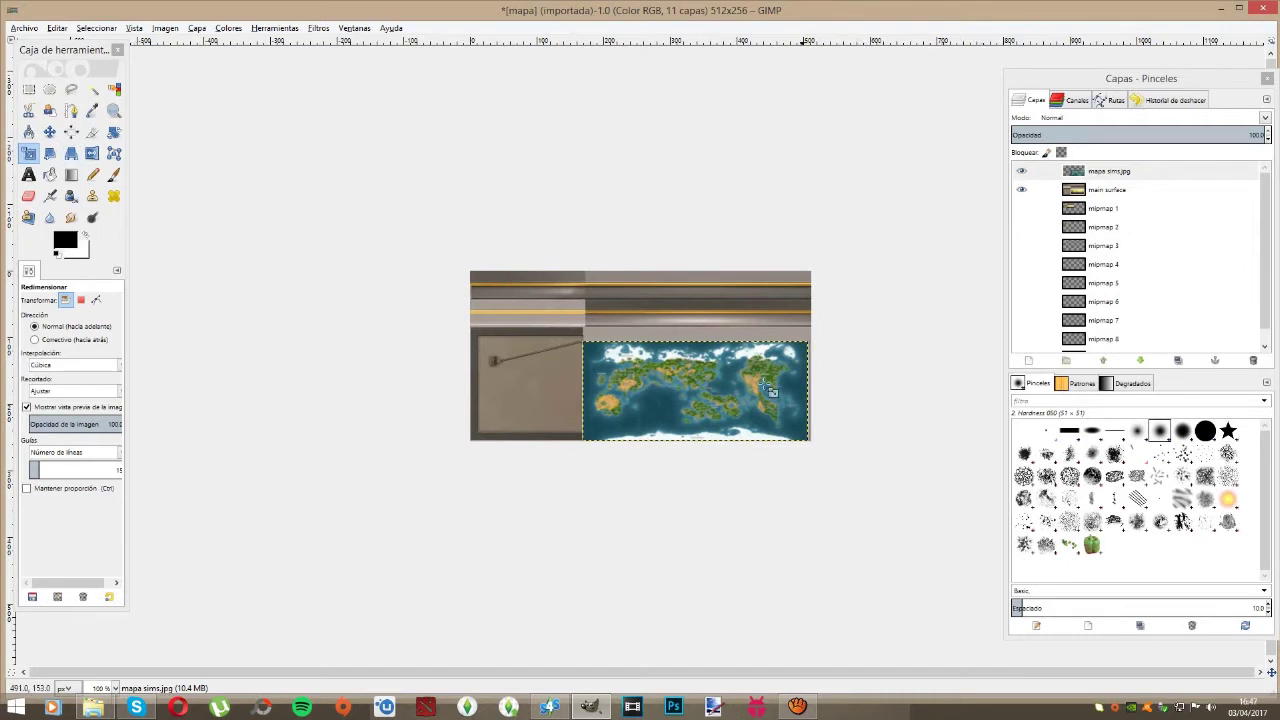
Step: Fine-tune the map layer's left edge against the painting border, scaling the layer to 339 × 149 px
key("Tab")
left_click(671, 395)
key("Tab")
left_click_drag(590, 390, 594, 392)
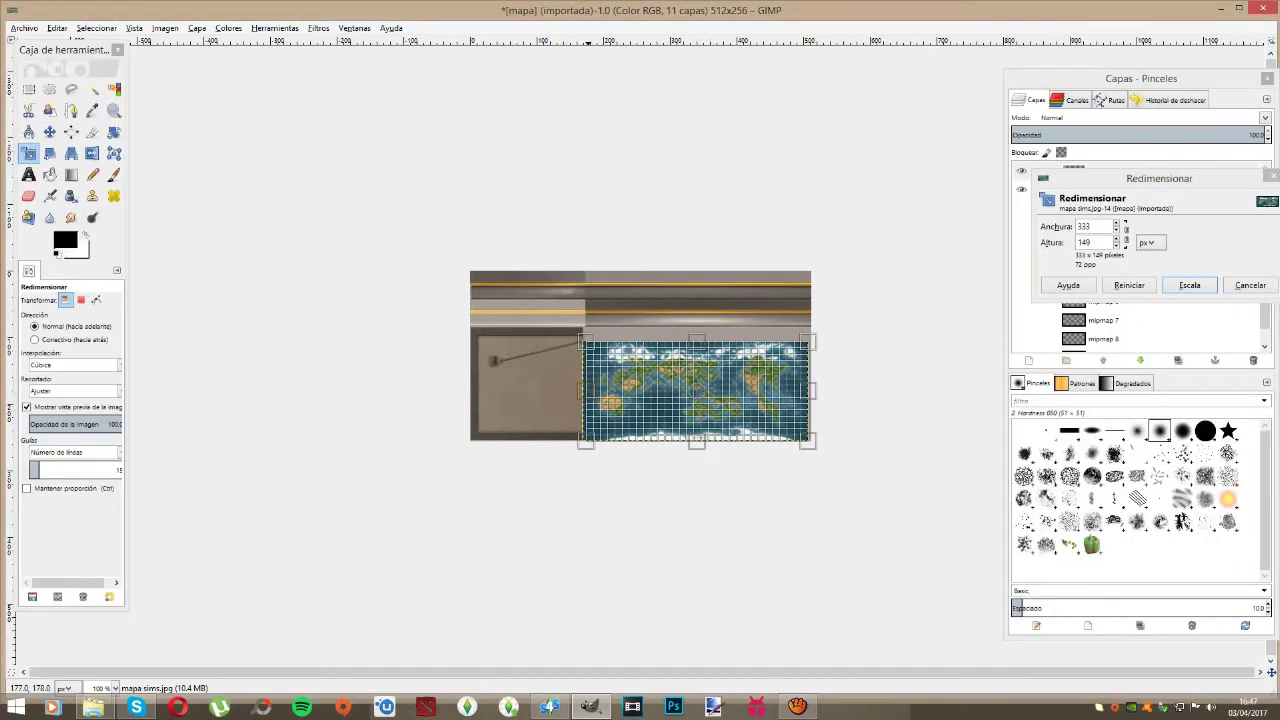
key("Tab")
key("Tab")
key("Tab")
key("Tab")
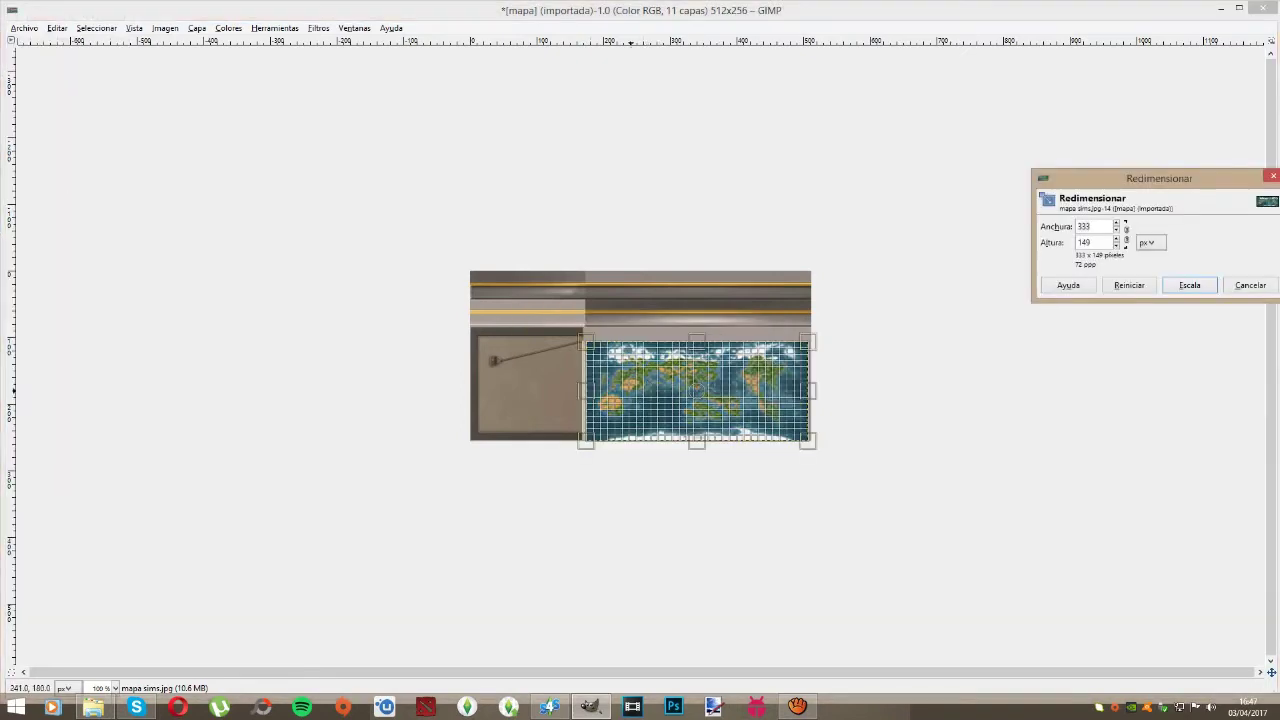
left_click_drag(579, 392, 581, 391)
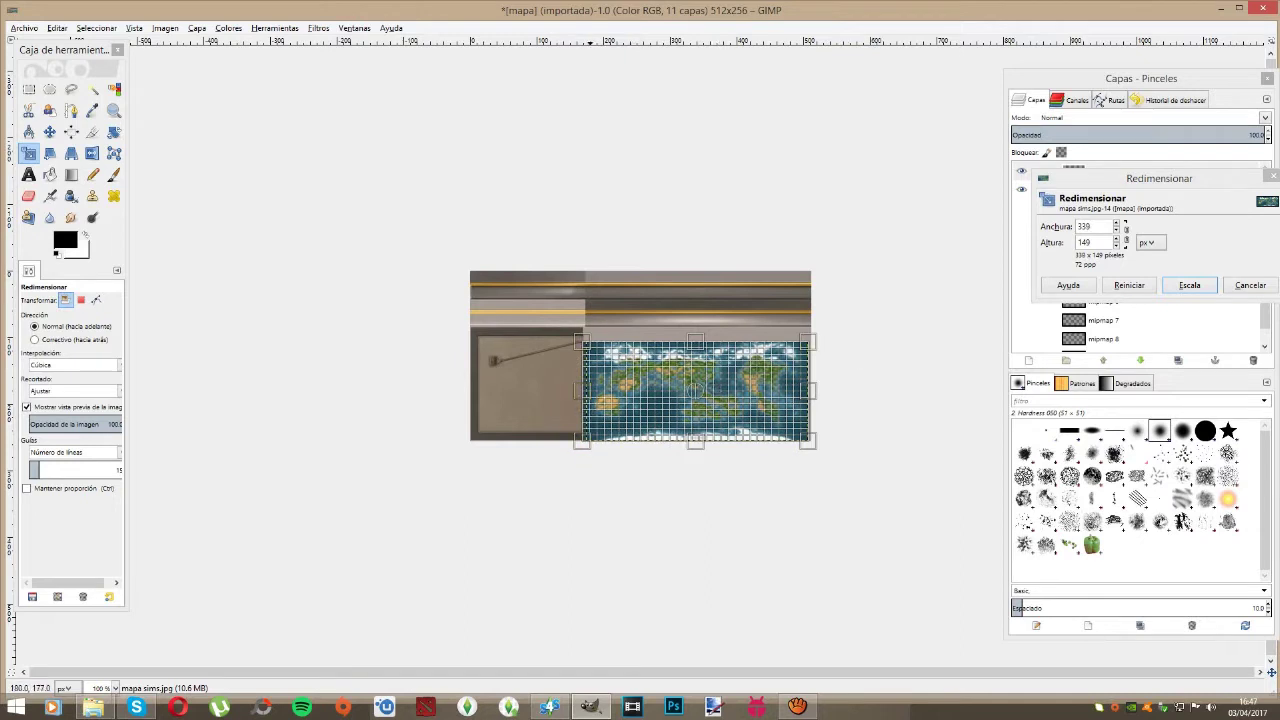
left_click(1188, 286)
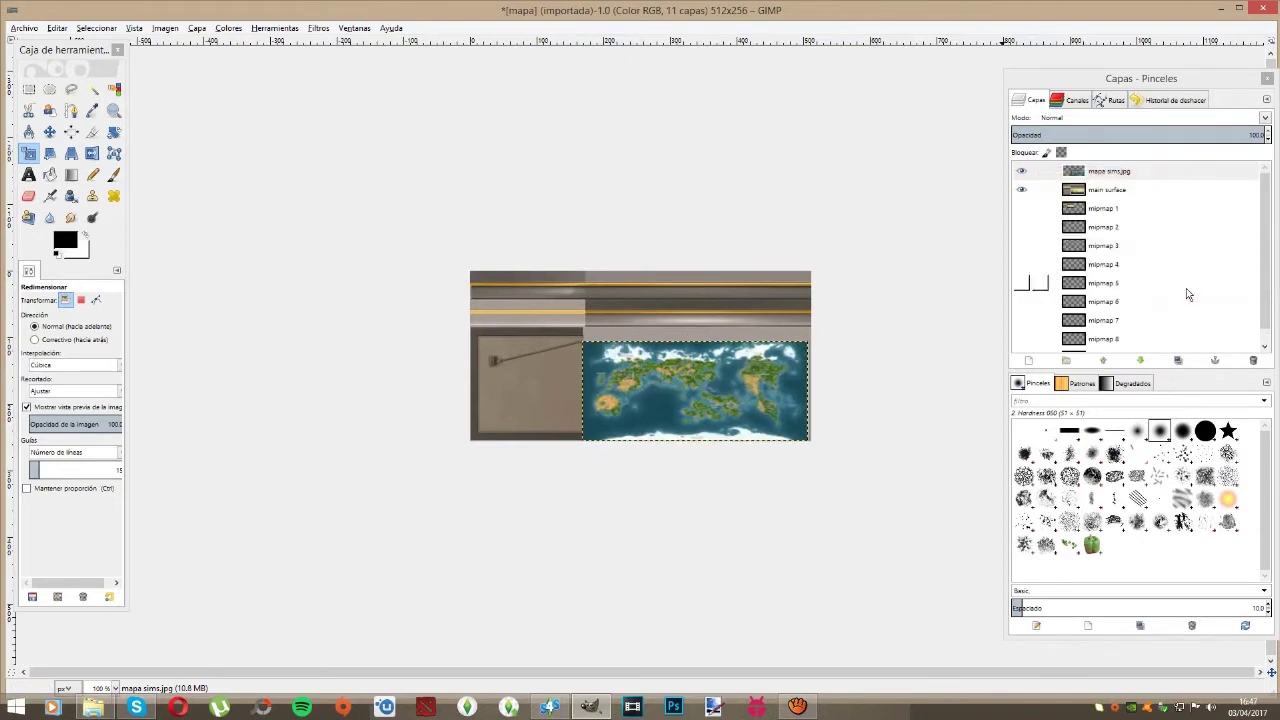
Step: Merge the mapa sims.jpg layer down into main surface and delete layers mipmap 1 to mipmap 9
right_click(1134, 174)
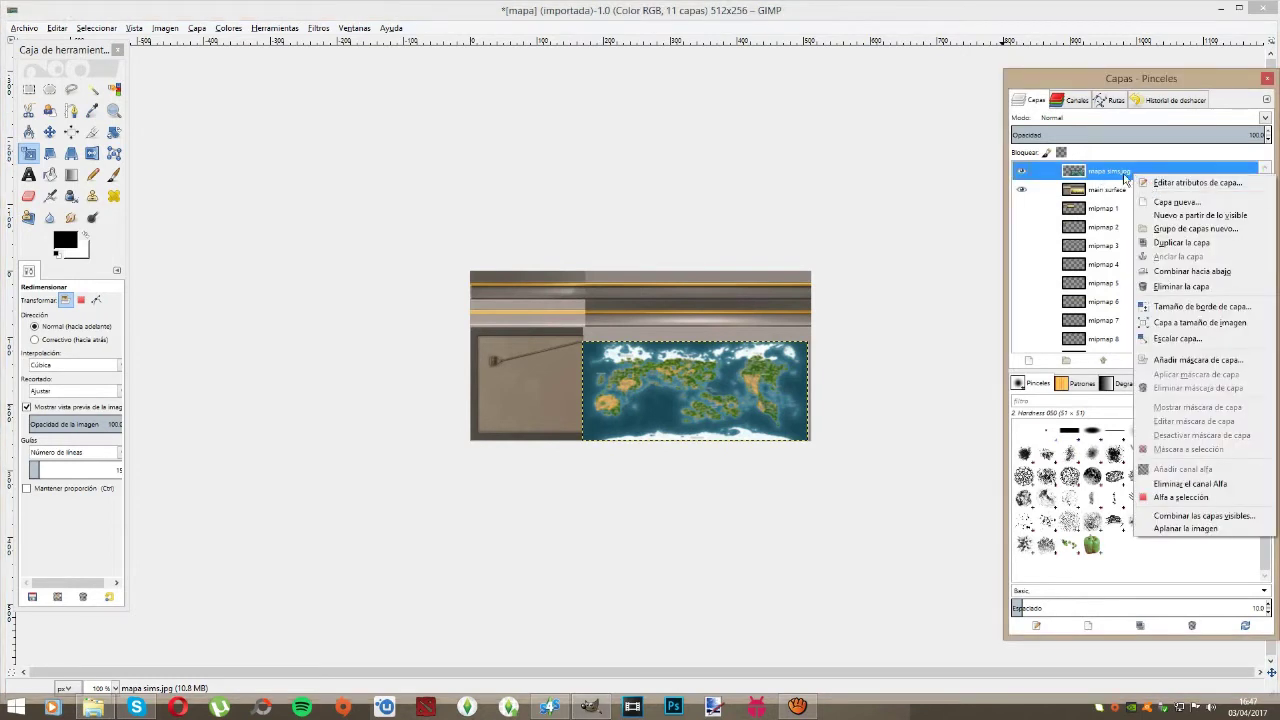
left_click(1180, 286)
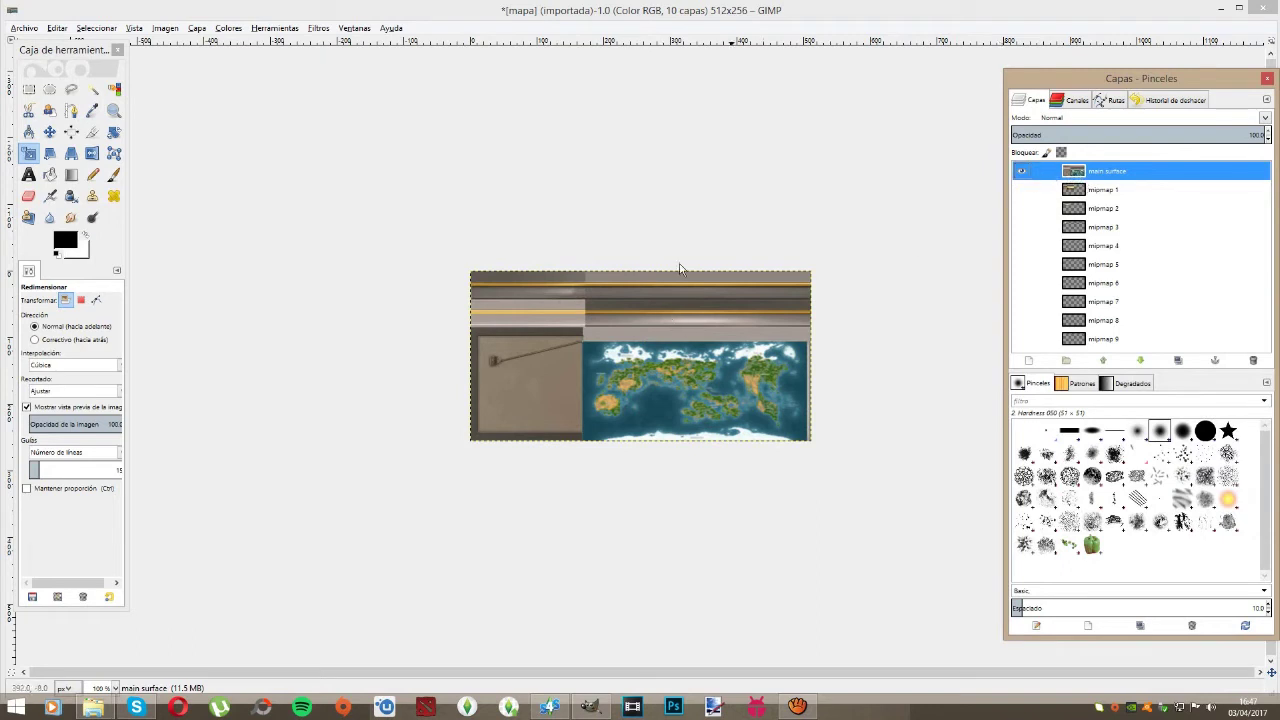
left_click(1116, 194)
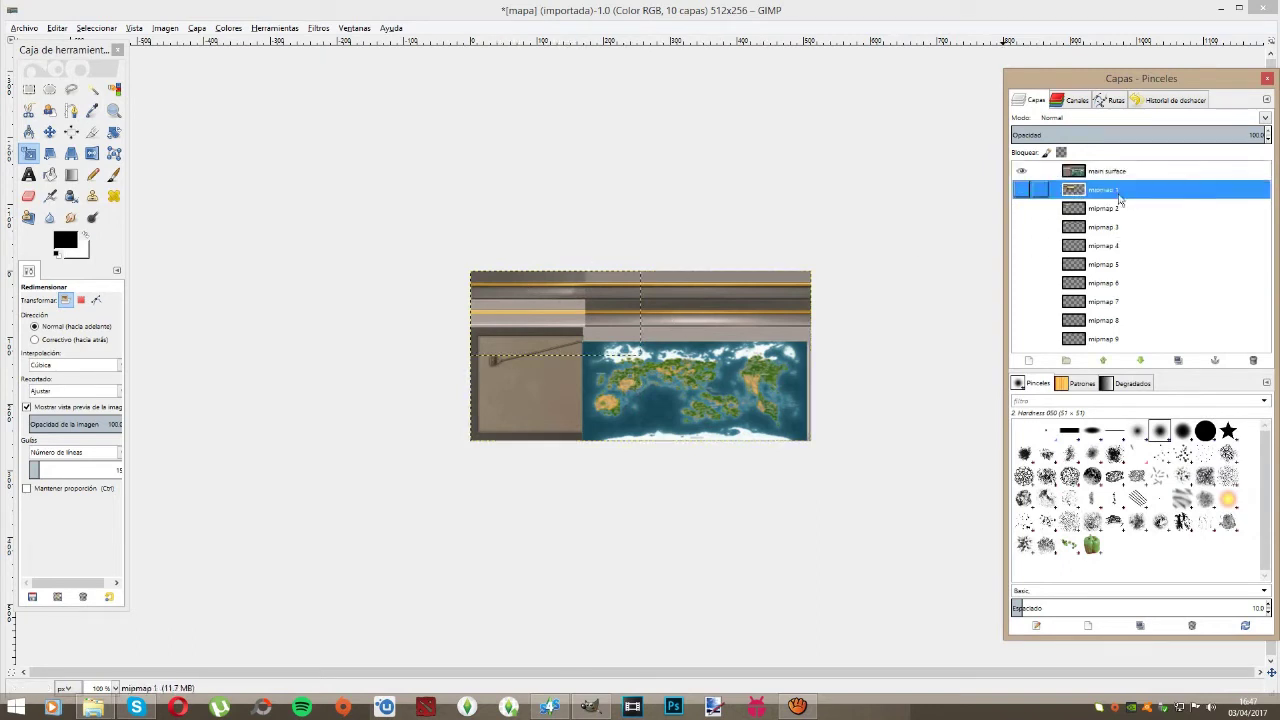
left_click(1253, 360)
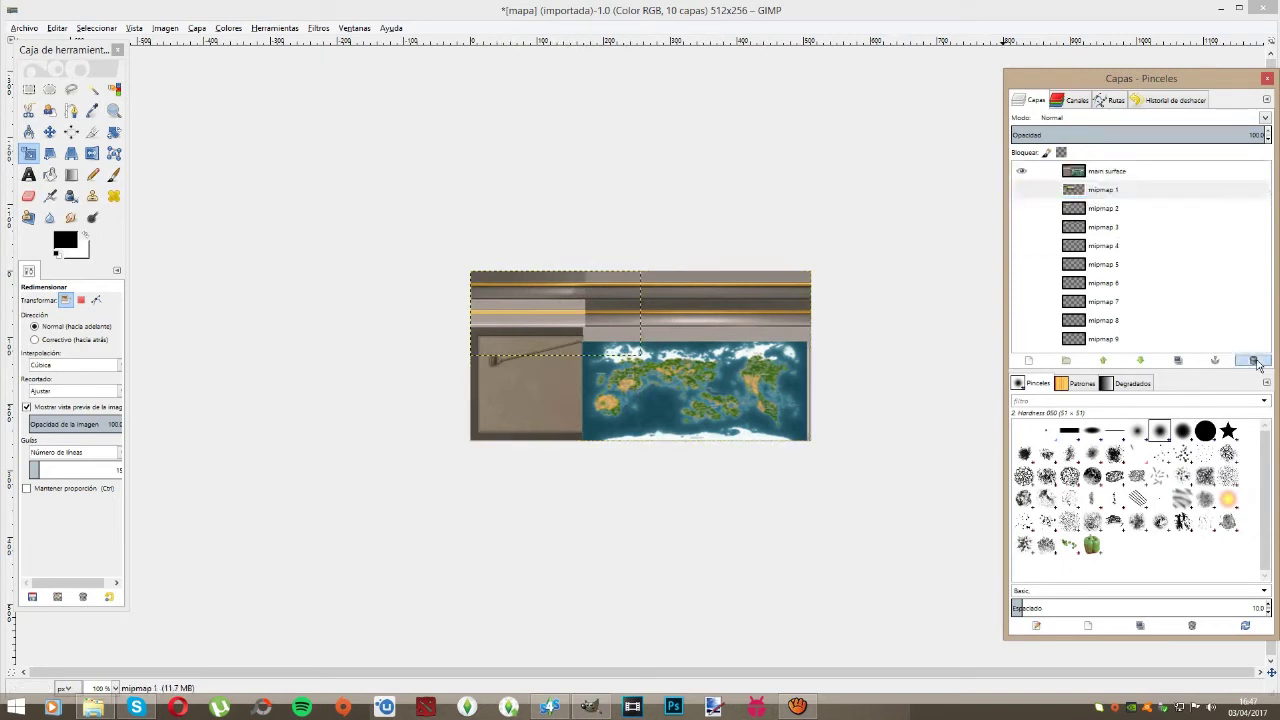
left_click(1253, 360)
left_click(1253, 360)
left_click(1253, 360)
left_click(1253, 360)
left_click(1255, 361)
left_click(1255, 361)
left_click(1255, 361)
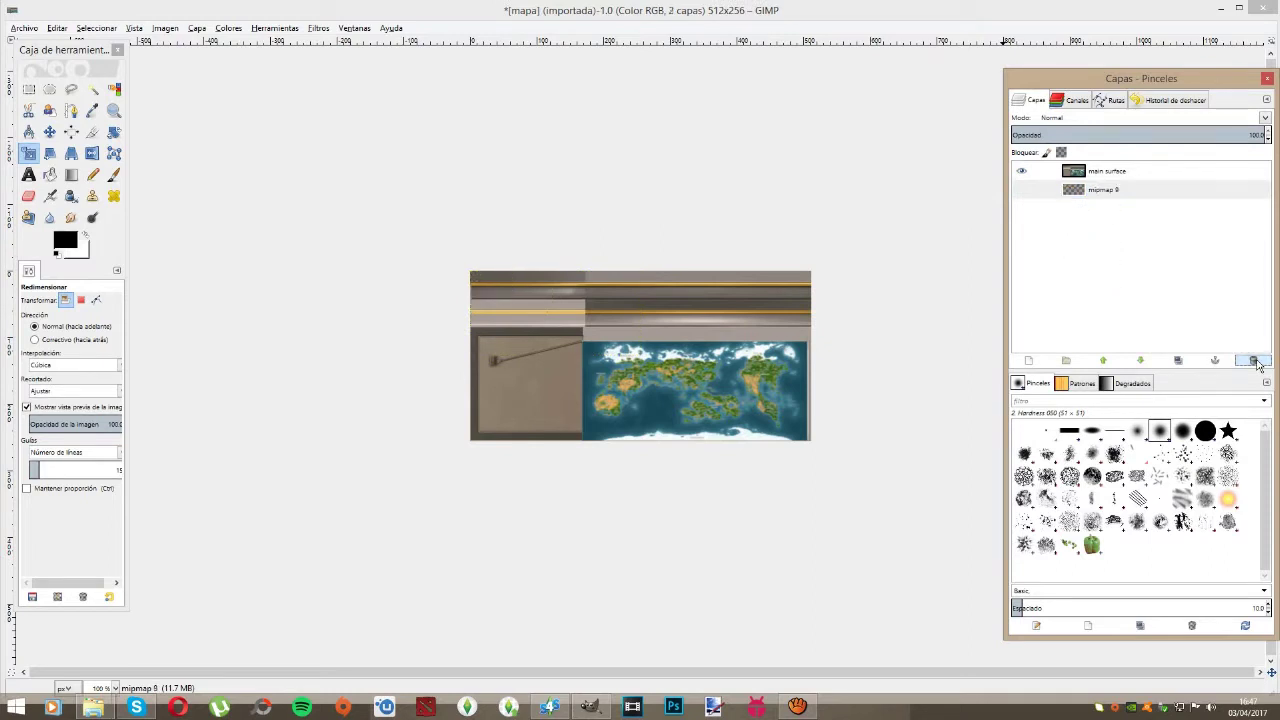
left_click(1255, 361)
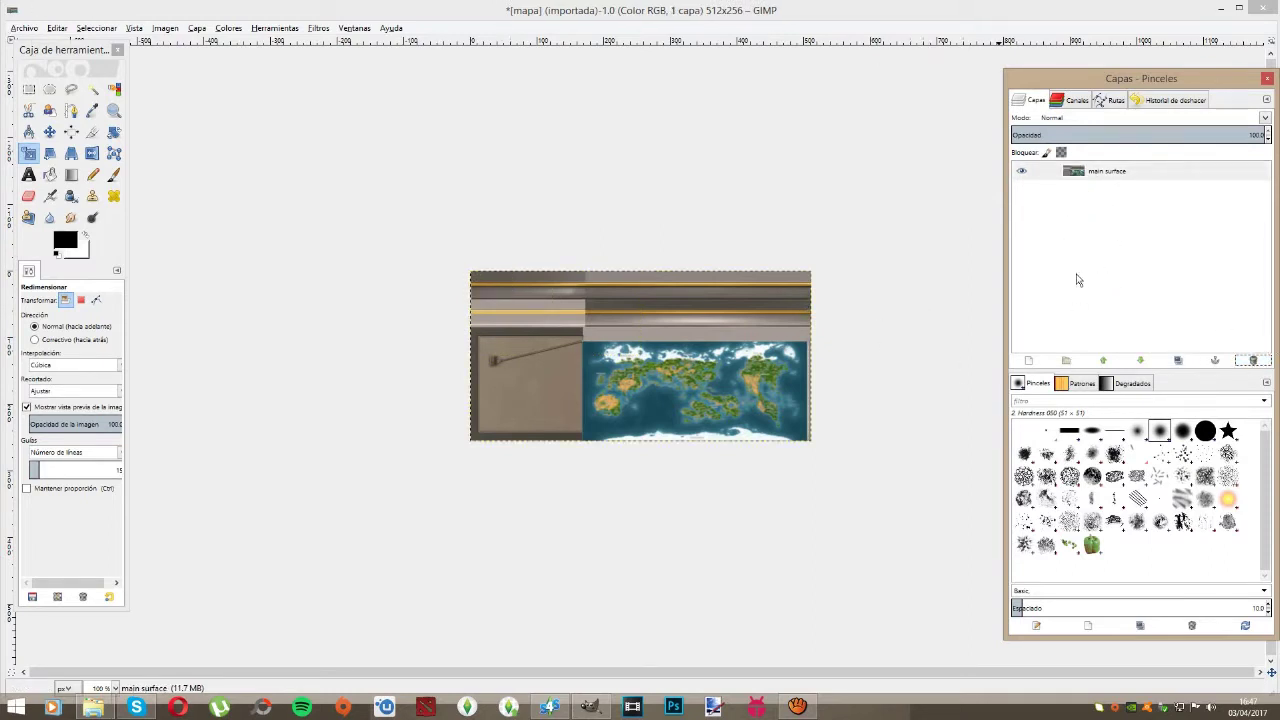
Step: Export the edited texture over the existing mapa.dds on the desktop with BC3 / DXT5 compression
left_click(30, 29)
left_click(65, 206)
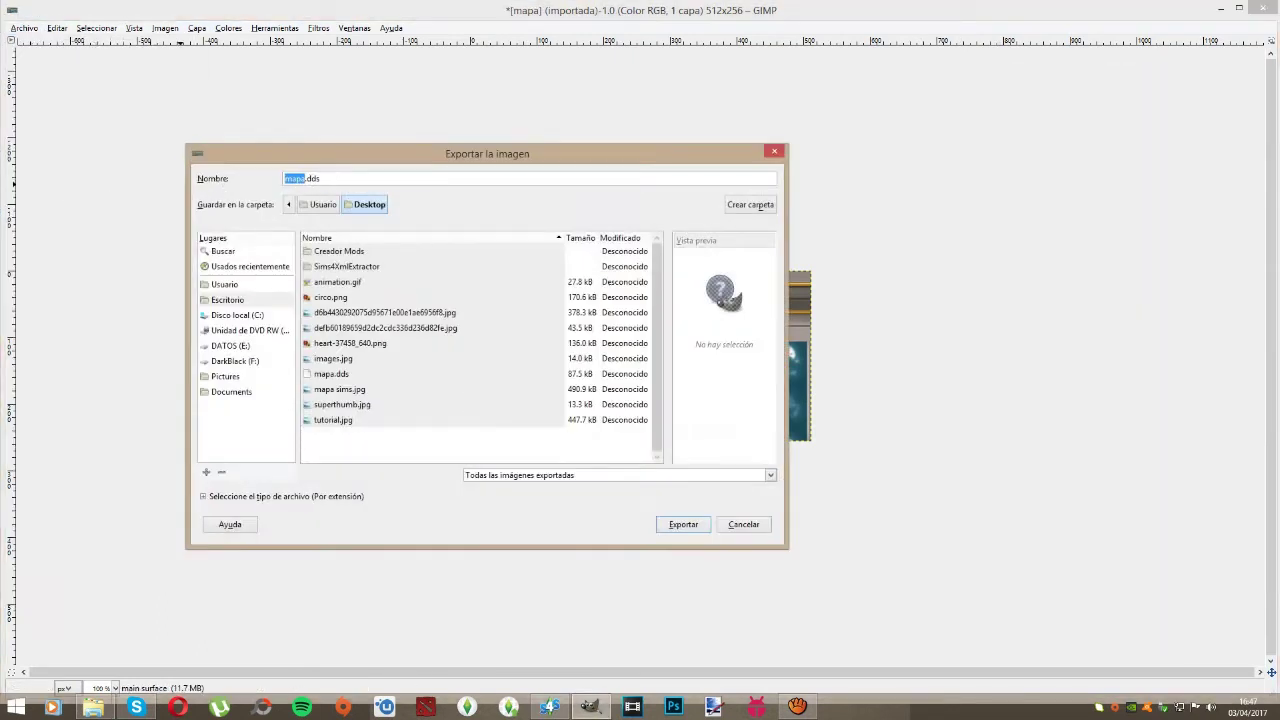
left_click(684, 524)
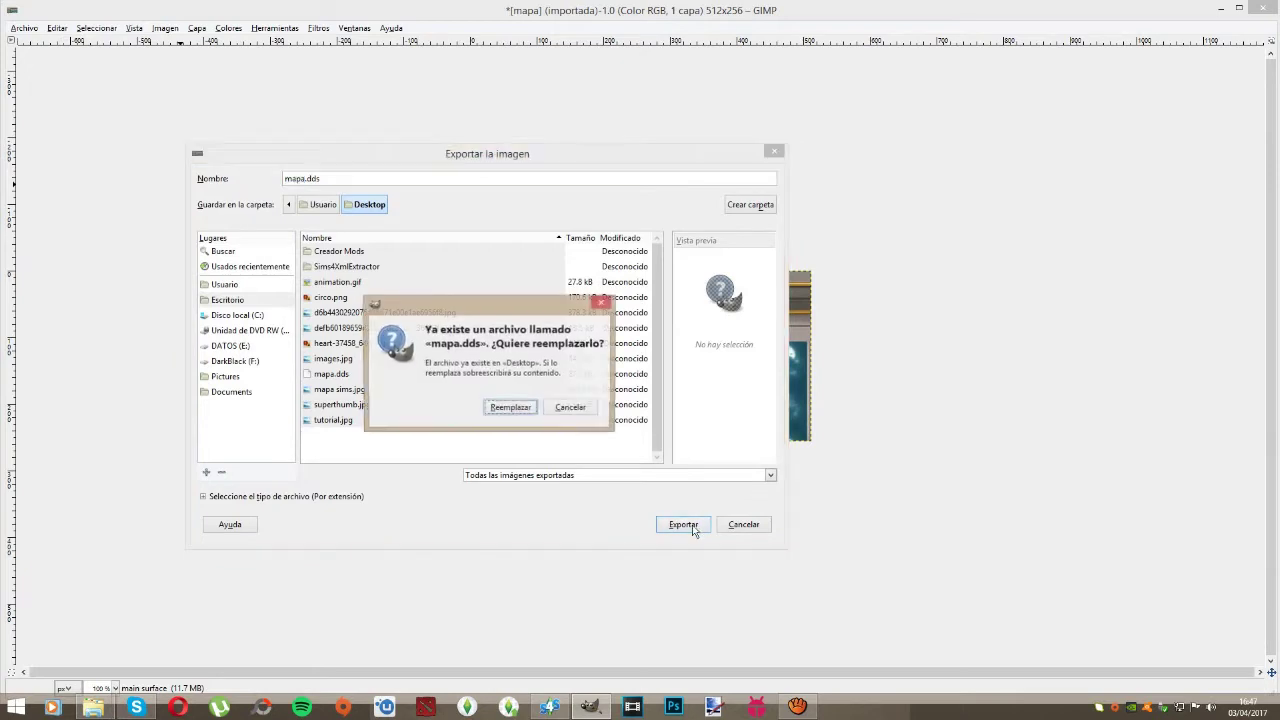
left_click(500, 408)
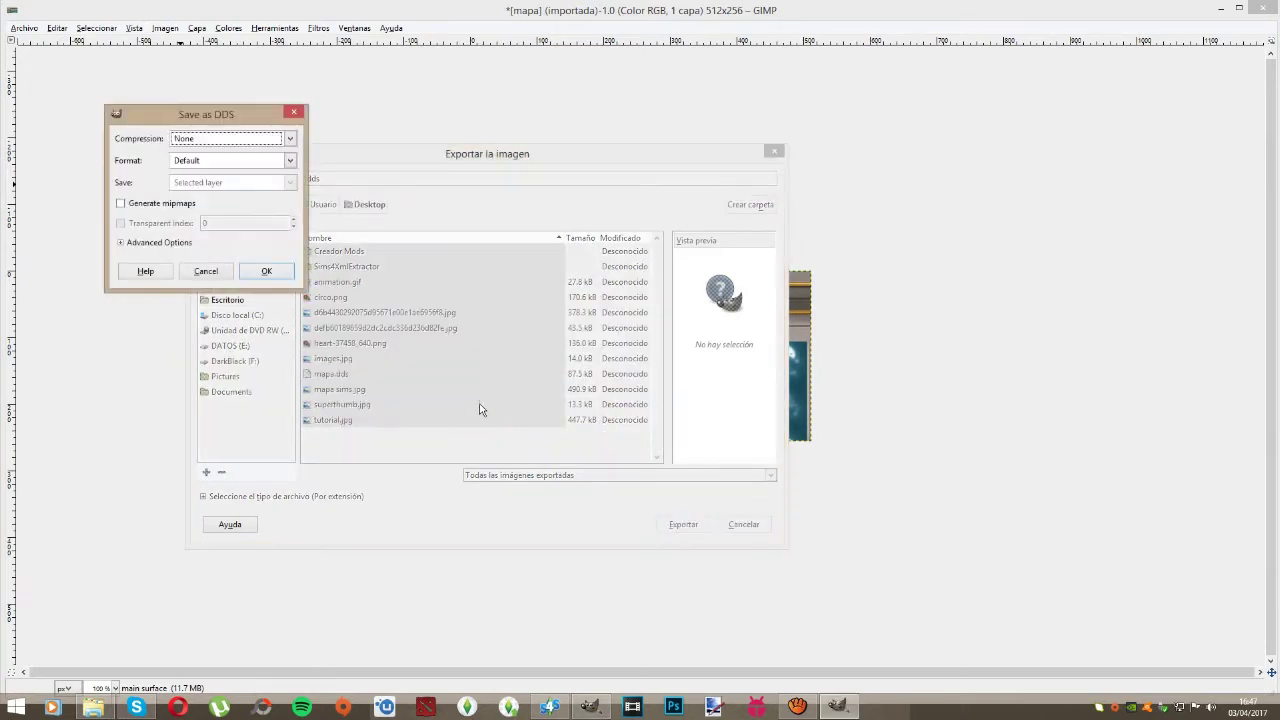
left_click(234, 141)
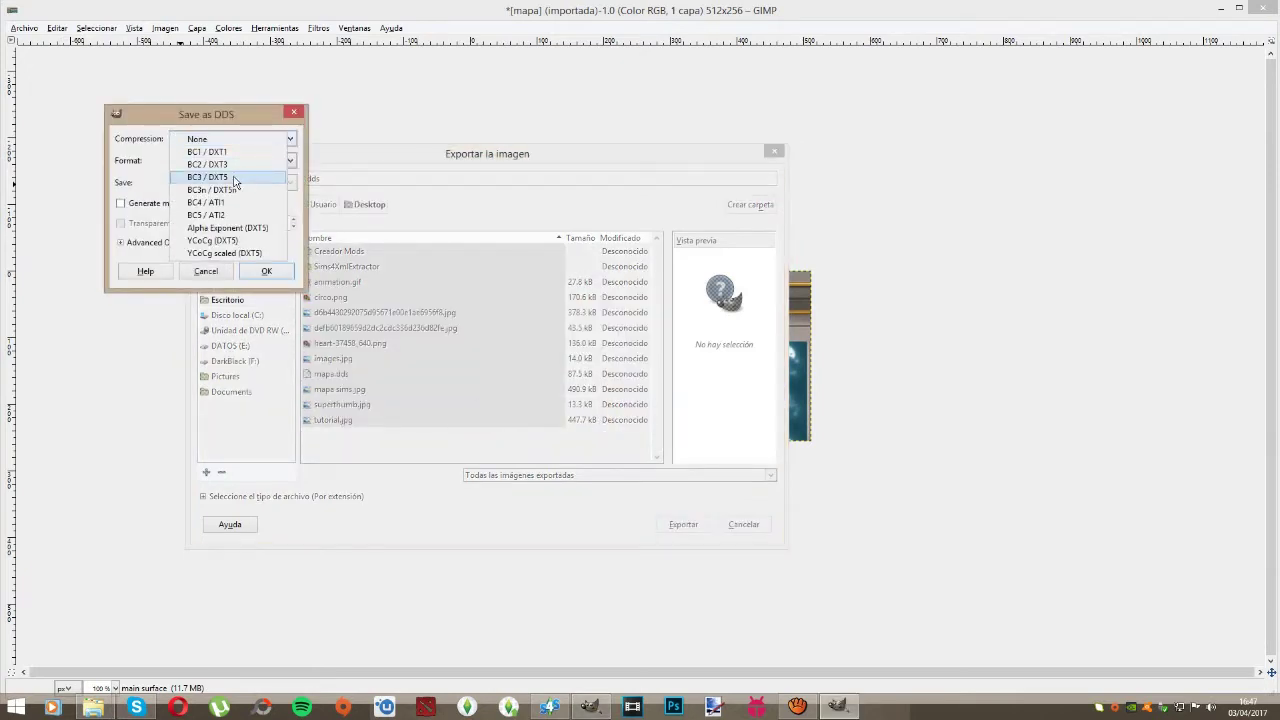
left_click(235, 180)
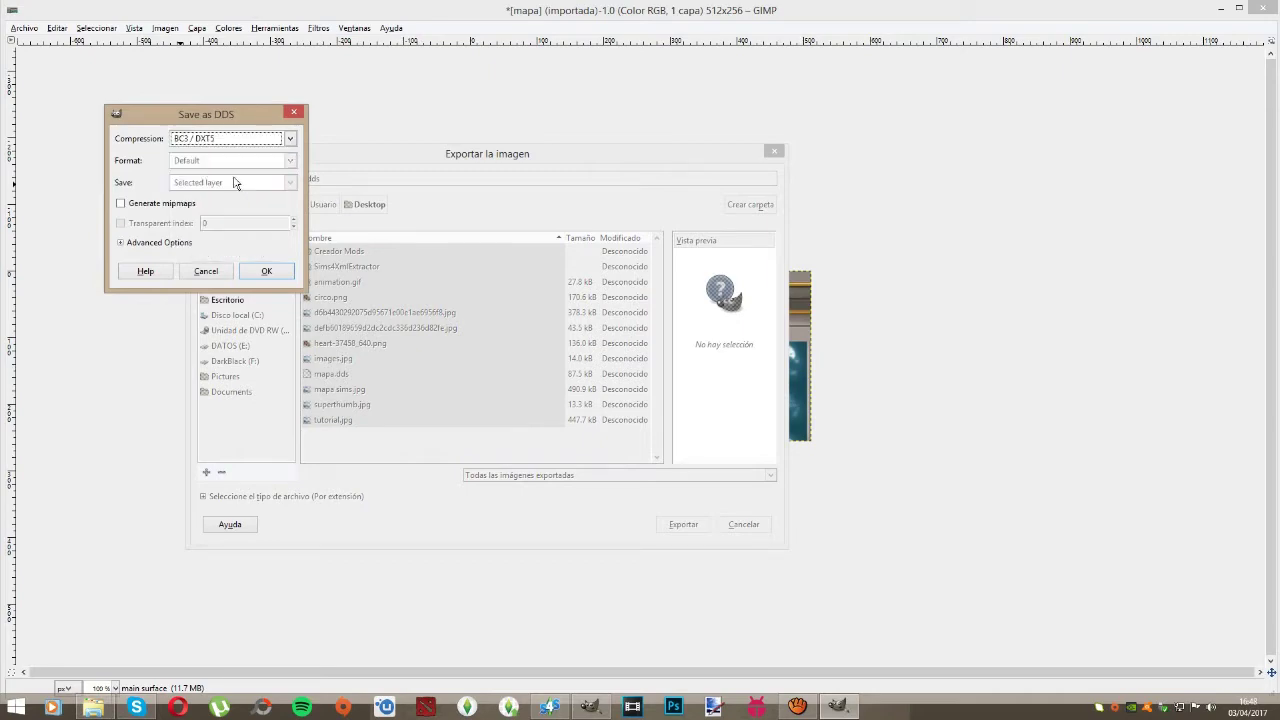
left_click(266, 270)
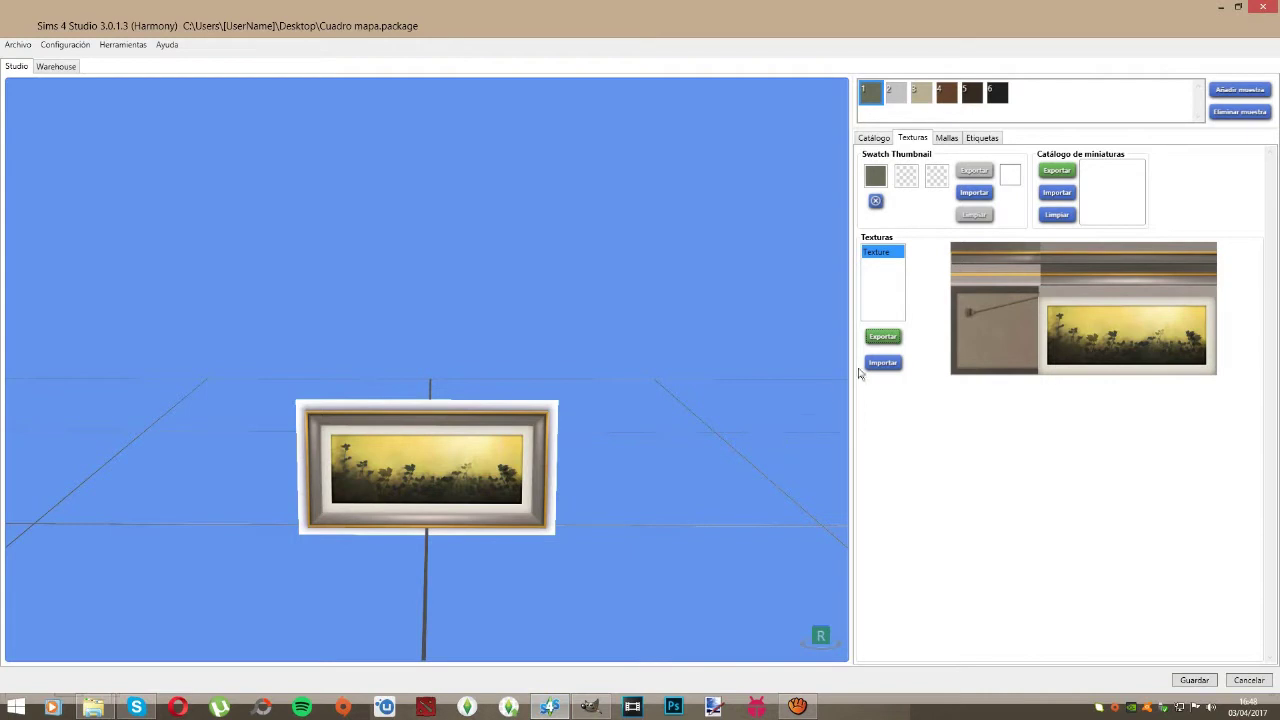
Step: Import the edited mapa DDS image from the desktop as the painting's texture for swatch 1
left_click(886, 363)
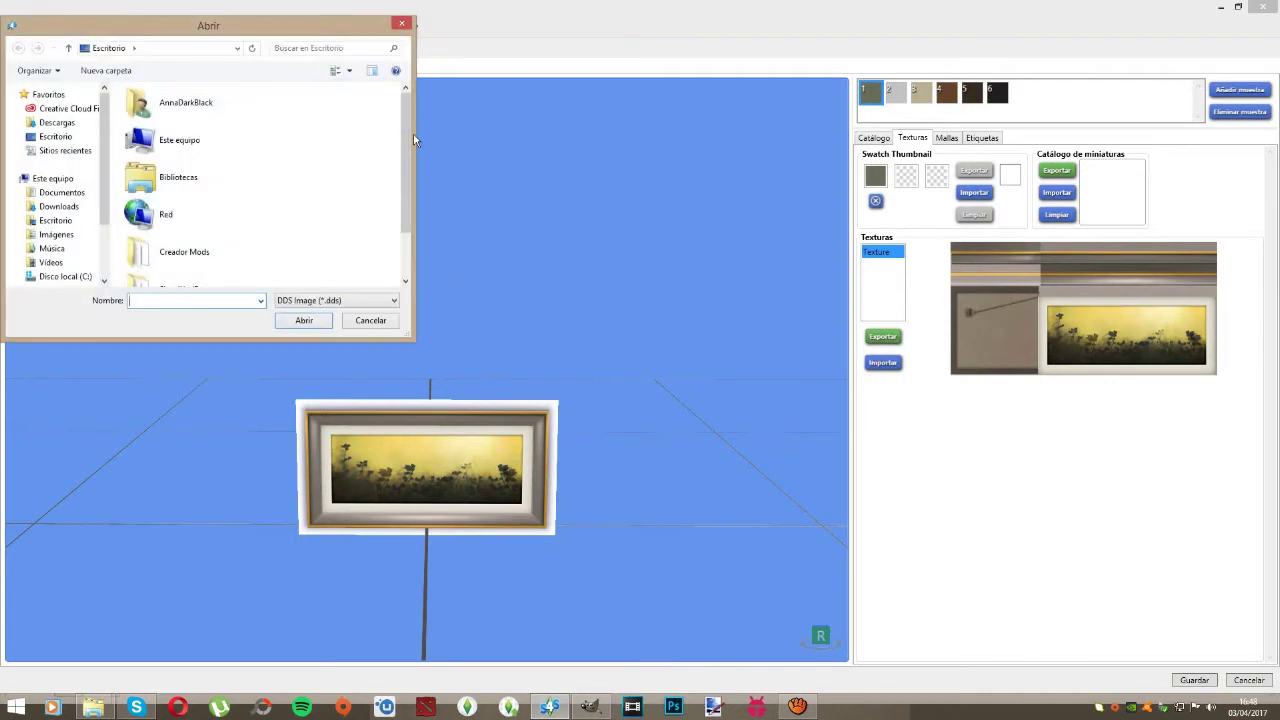
scroll(405, 140, "down", 2)
left_click(200, 268)
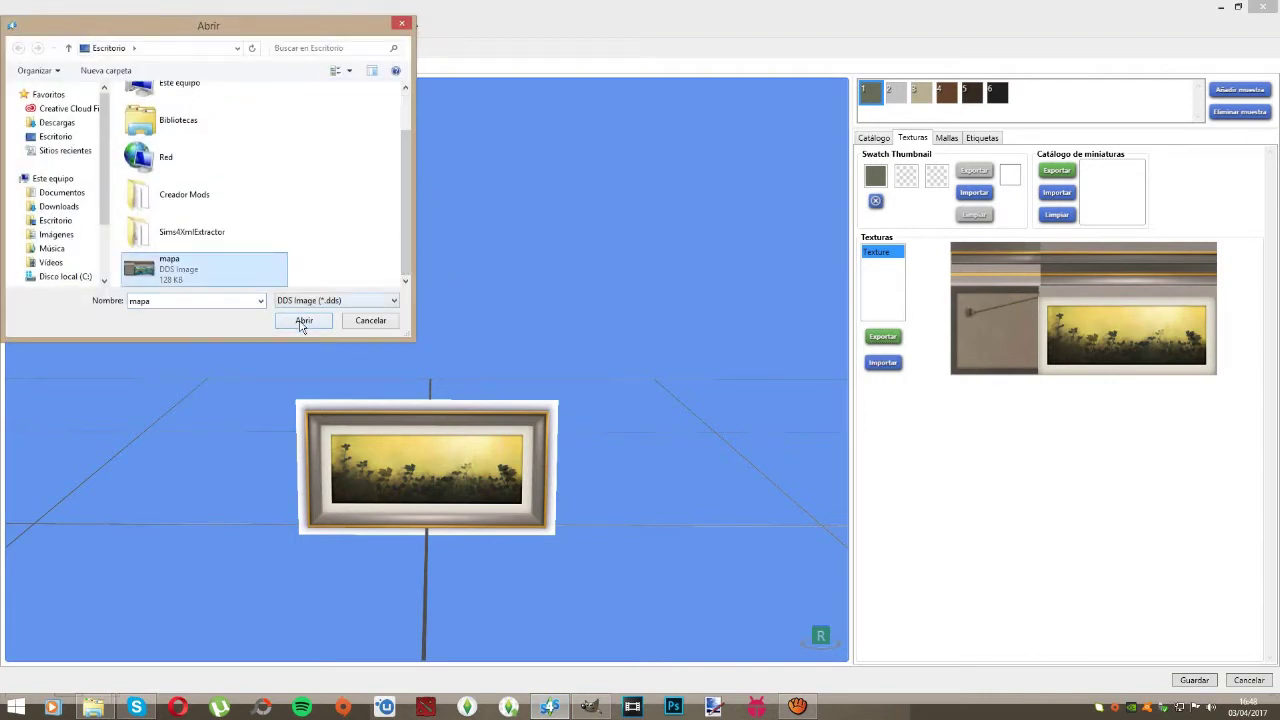
left_click(302, 321)
Step: Examine the retextured painting in the 3D view and compare its swatch 1 with swatches 2 and 3
mouse_move(543, 537)
left_mouse_down()
mouse_move(806, 461)
mouse_move(561, 528)
mouse_move(561, 505)
mouse_move(510, 500)
mouse_move(614, 454)
mouse_move(509, 519)
mouse_move(520, 534)
mouse_move(746, 311)
left_mouse_up()
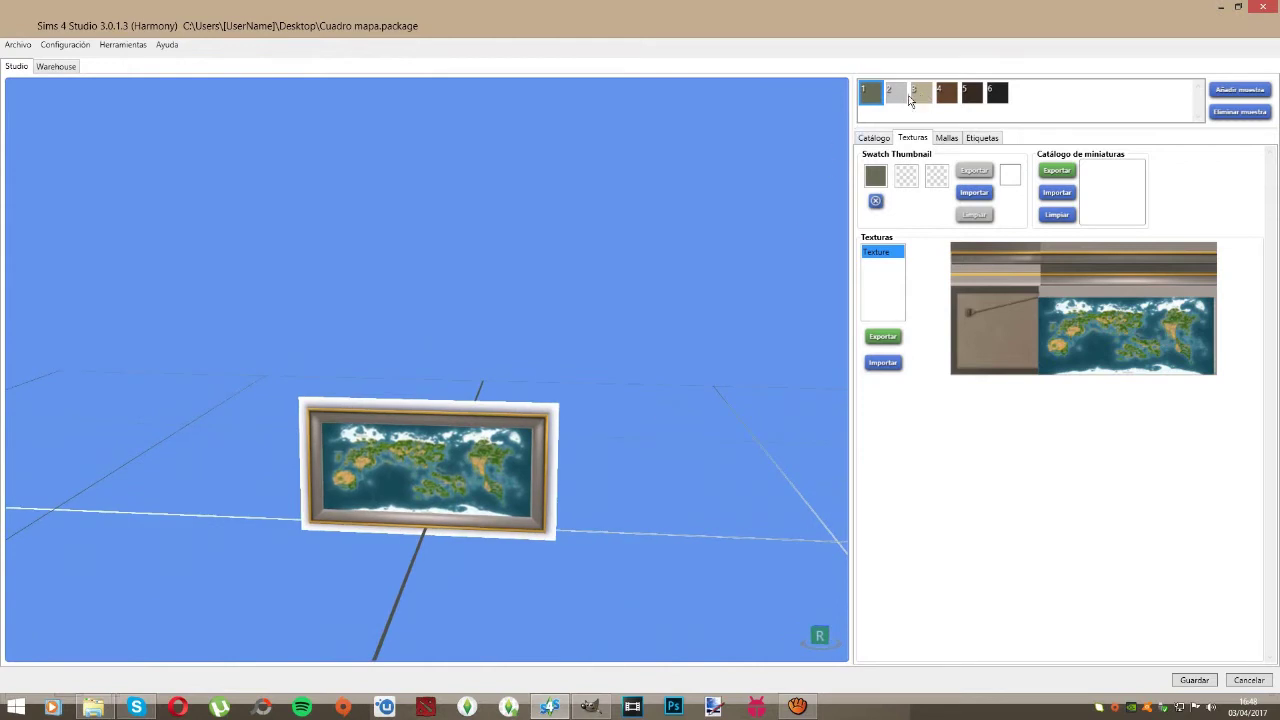
left_click(897, 95)
left_click(921, 95)
left_click(894, 96)
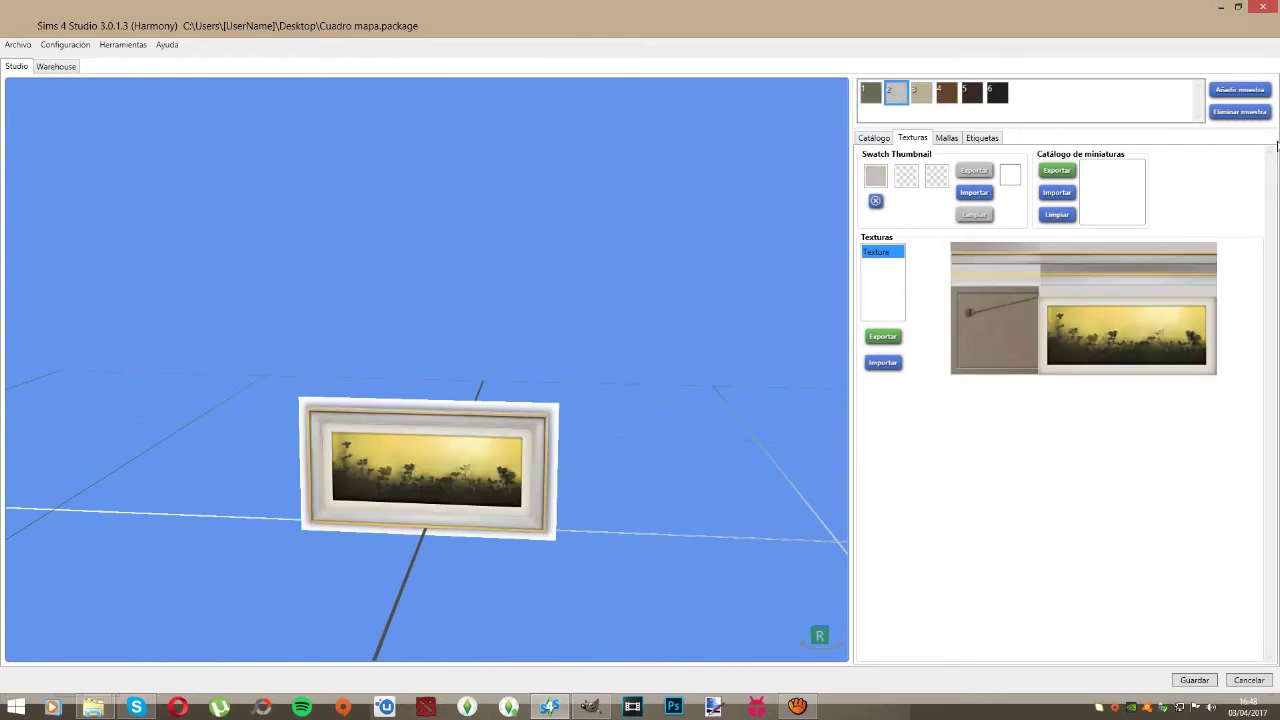
left_click(870, 97)
mouse_move(439, 490)
left_mouse_down()
mouse_move(464, 457)
mouse_move(430, 400)
left_mouse_up()
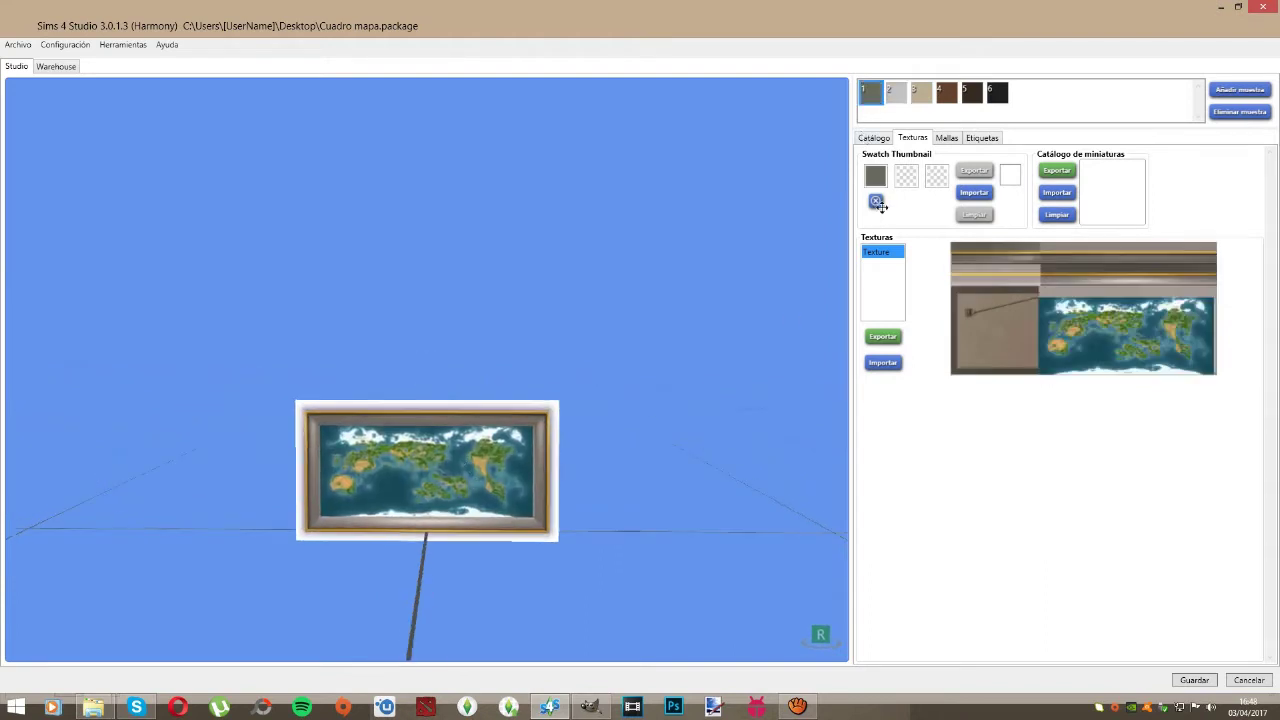
Step: Rename the painting's catalogue entry as "Mapamundi Sims"
left_click(874, 139)
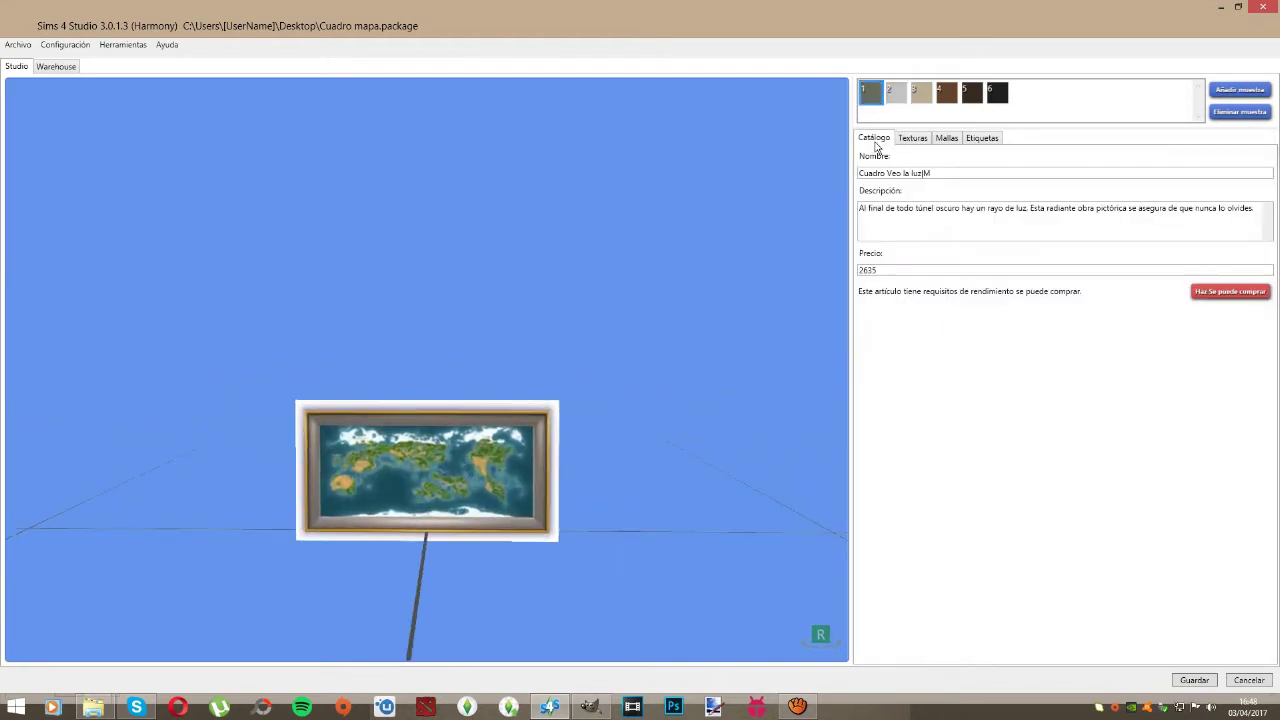
left_click_drag(941, 175, 758, 203)
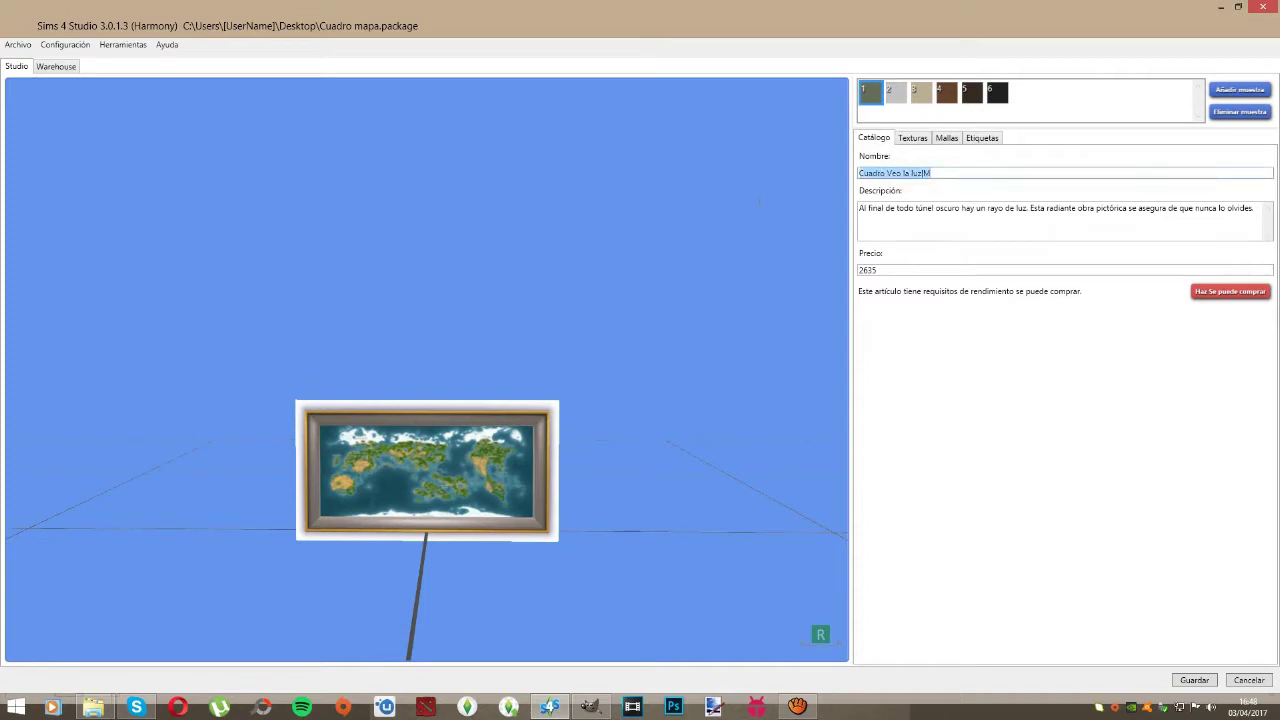
type("Mapamundi Sims")
key("Tab")
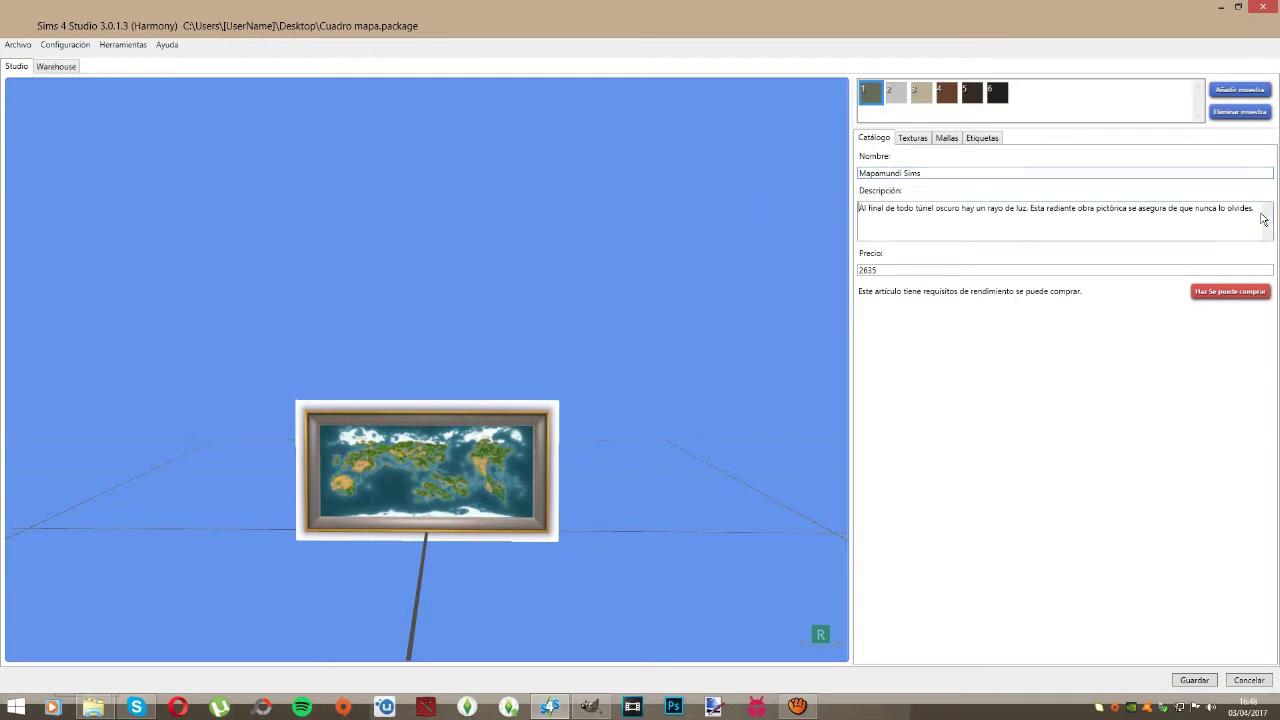
Step: Replace the catalogue description with "Esto es un mapa del mundo de los sims" and set the price to 10
left_click_drag(1258, 218, 645, 260)
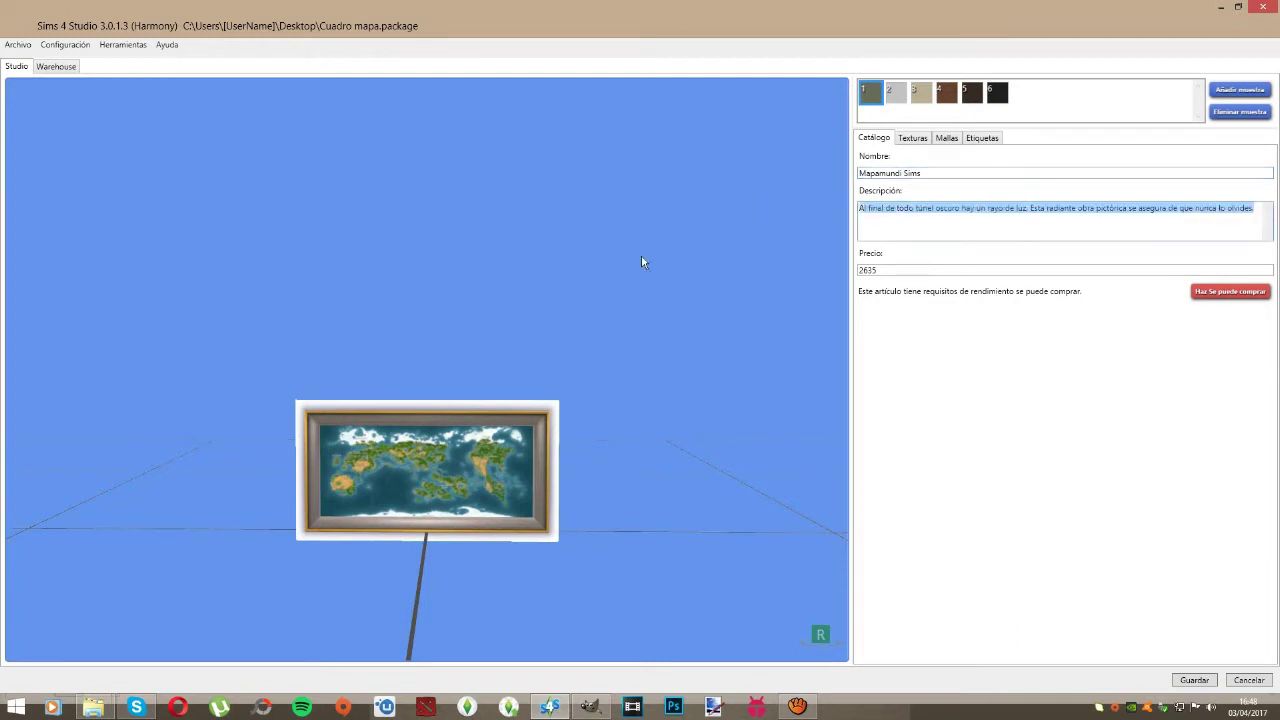
type("Est")
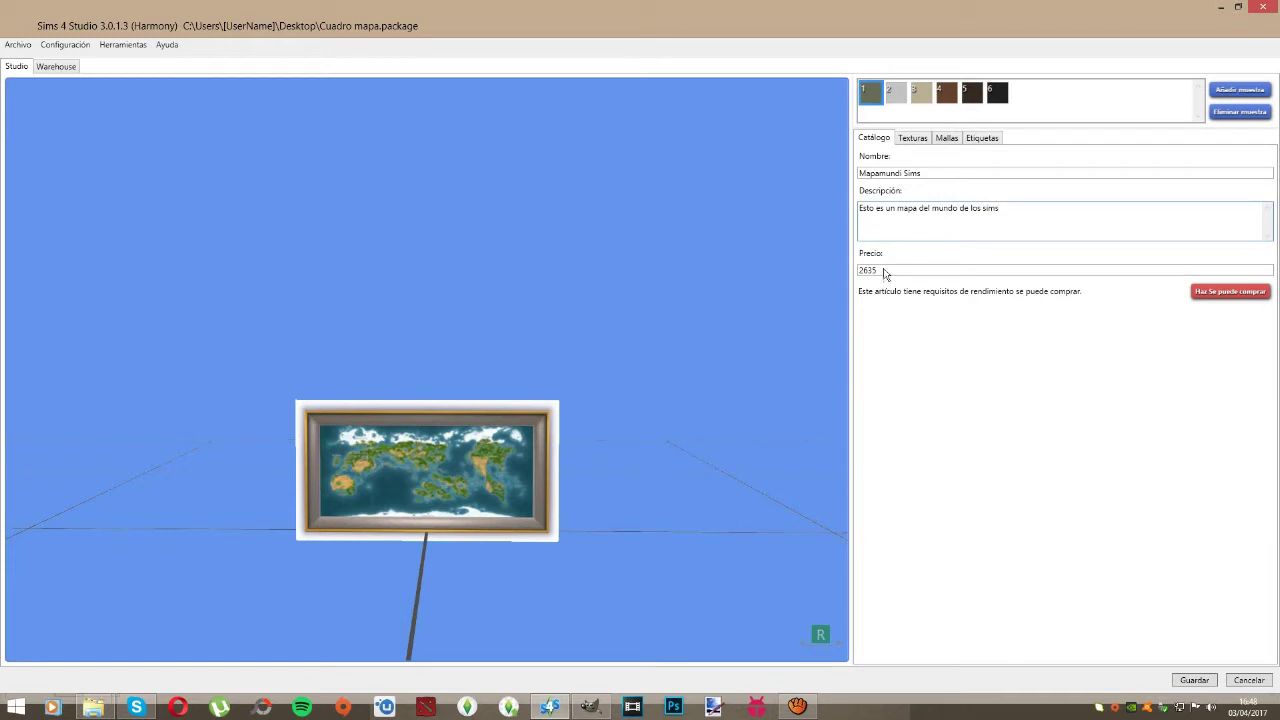
left_click_drag(886, 271, 743, 273)
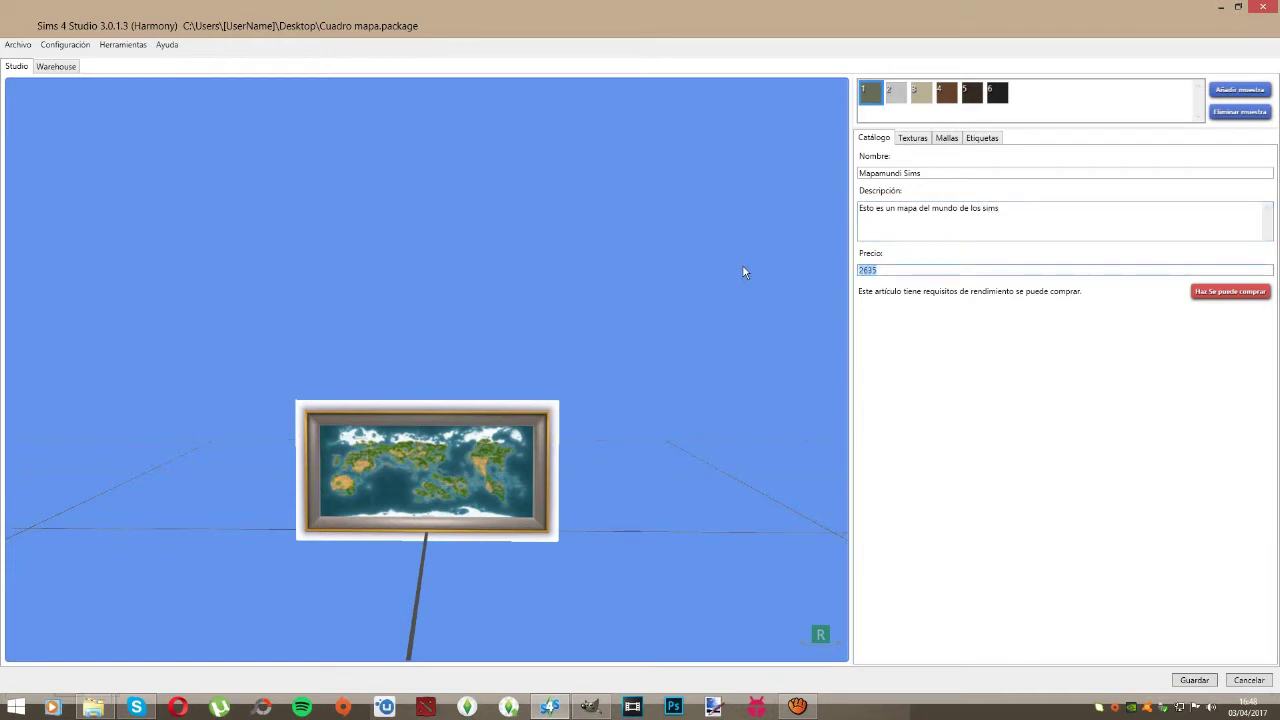
type("10")
Step: Save the Cuadro mapa package and close the project, returning to the start screen
left_click(1170, 679)
left_click(18, 44)
left_click(26, 62)
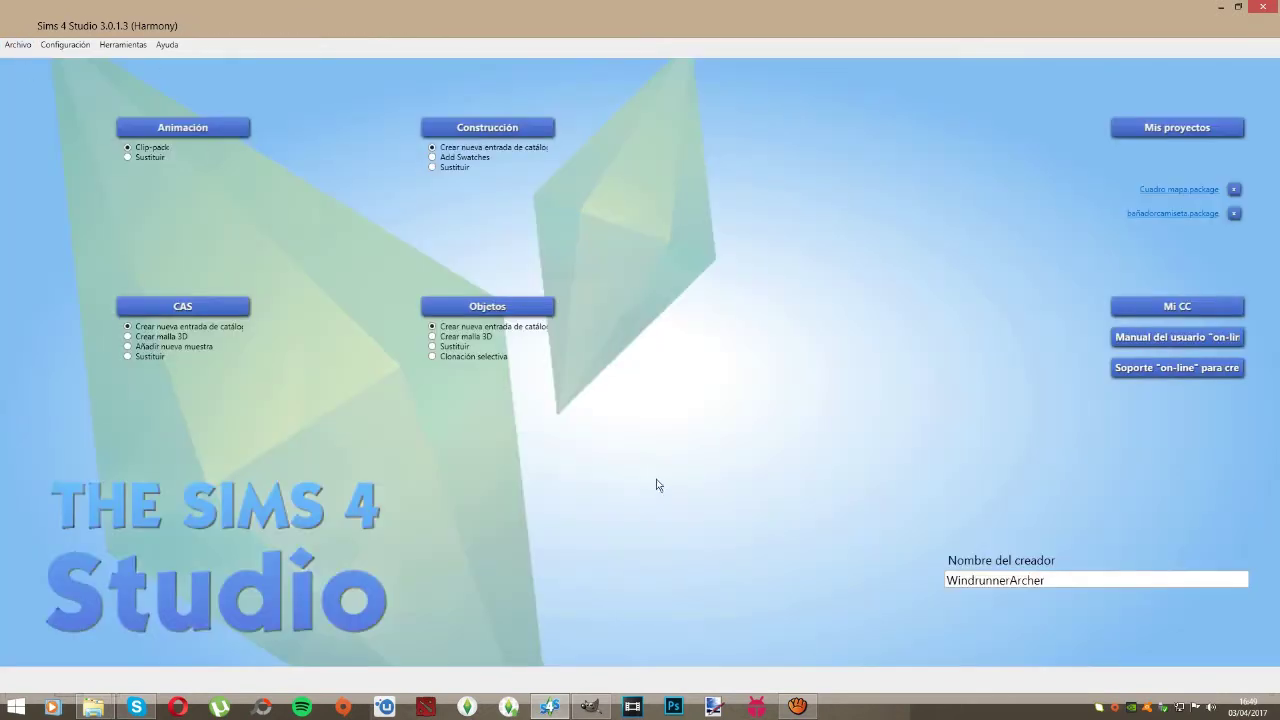
Step: Switch to GIMP, close the edited texture discarding its unsaved changes, and return to Sims 4 Studio
left_click(590, 707)
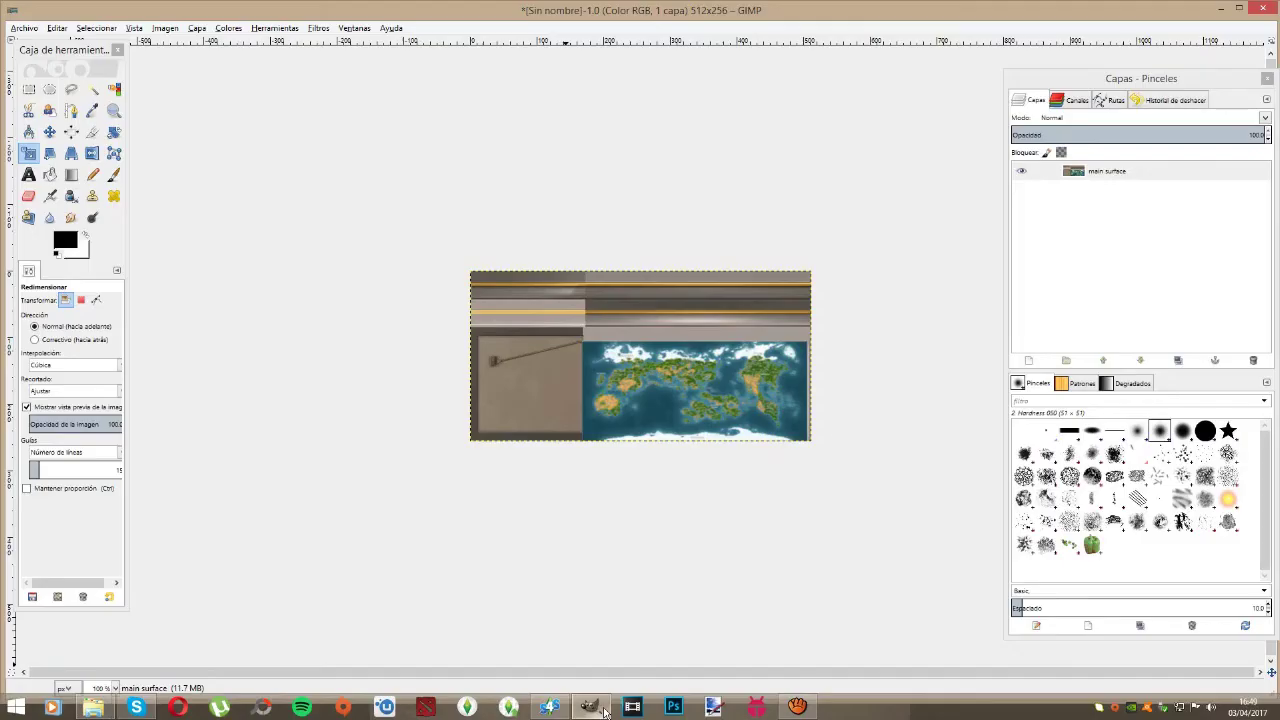
left_click(1262, 7)
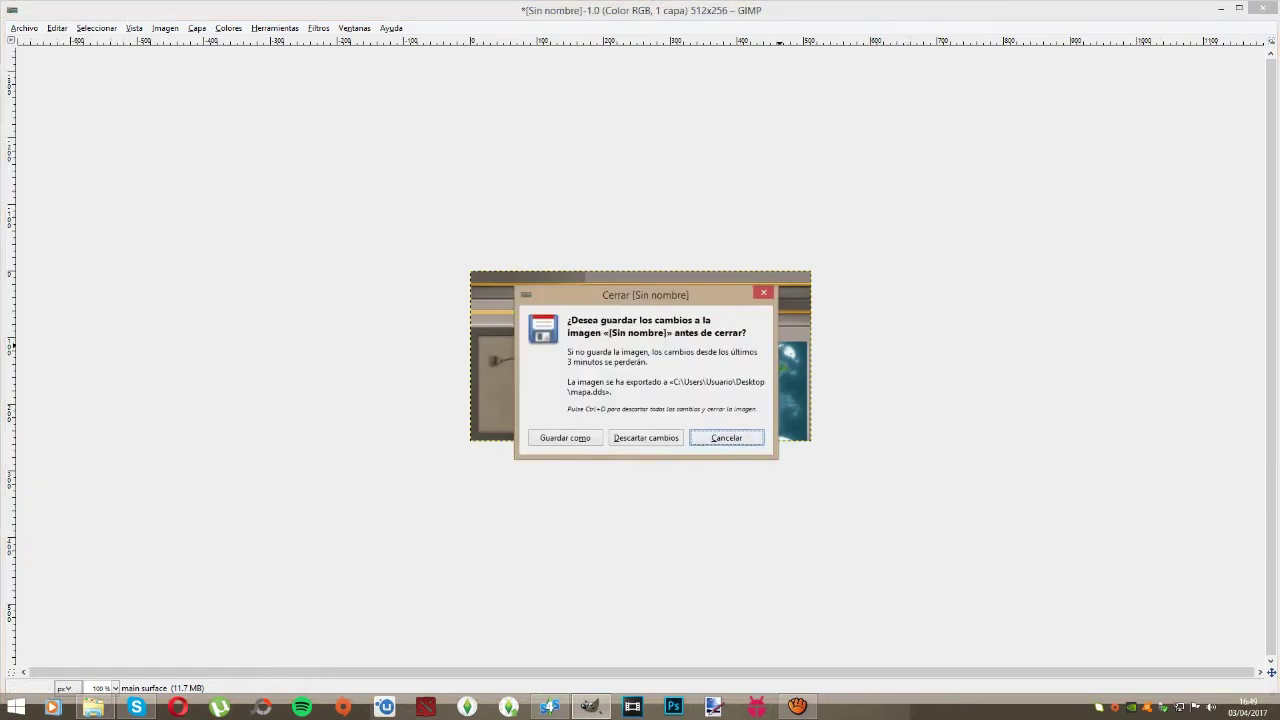
left_click(648, 440)
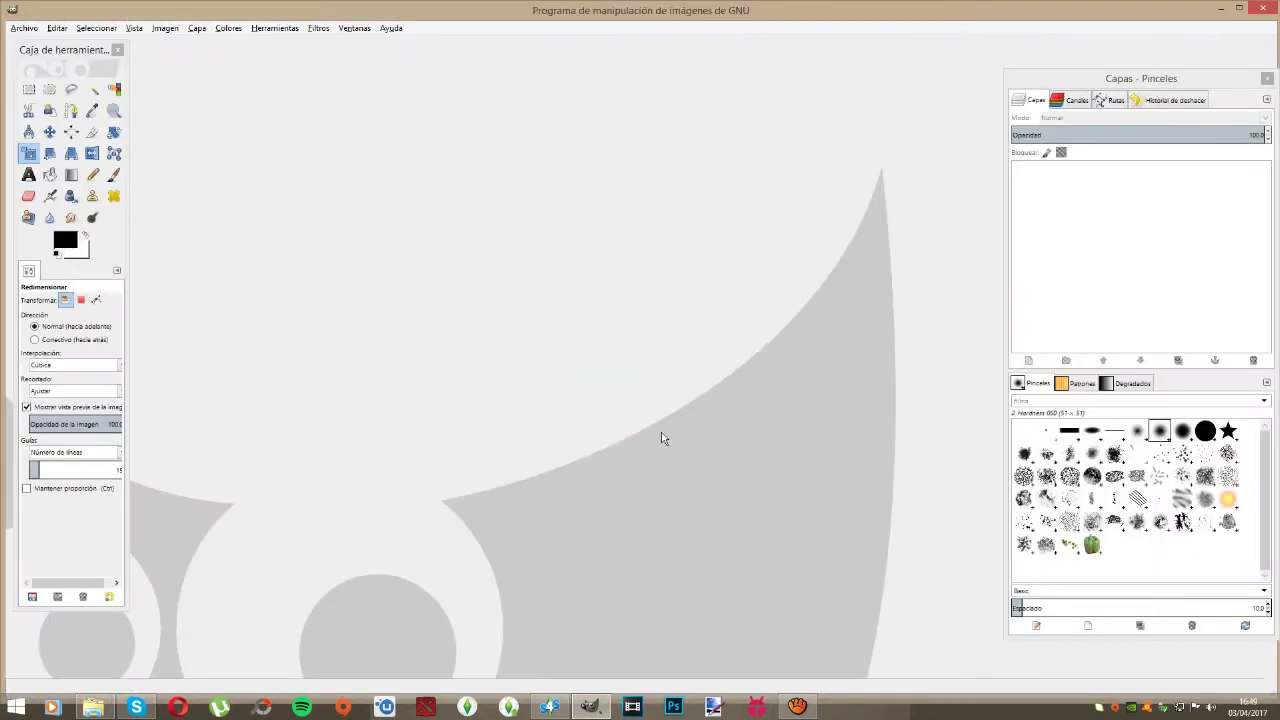
left_click(1222, 8)
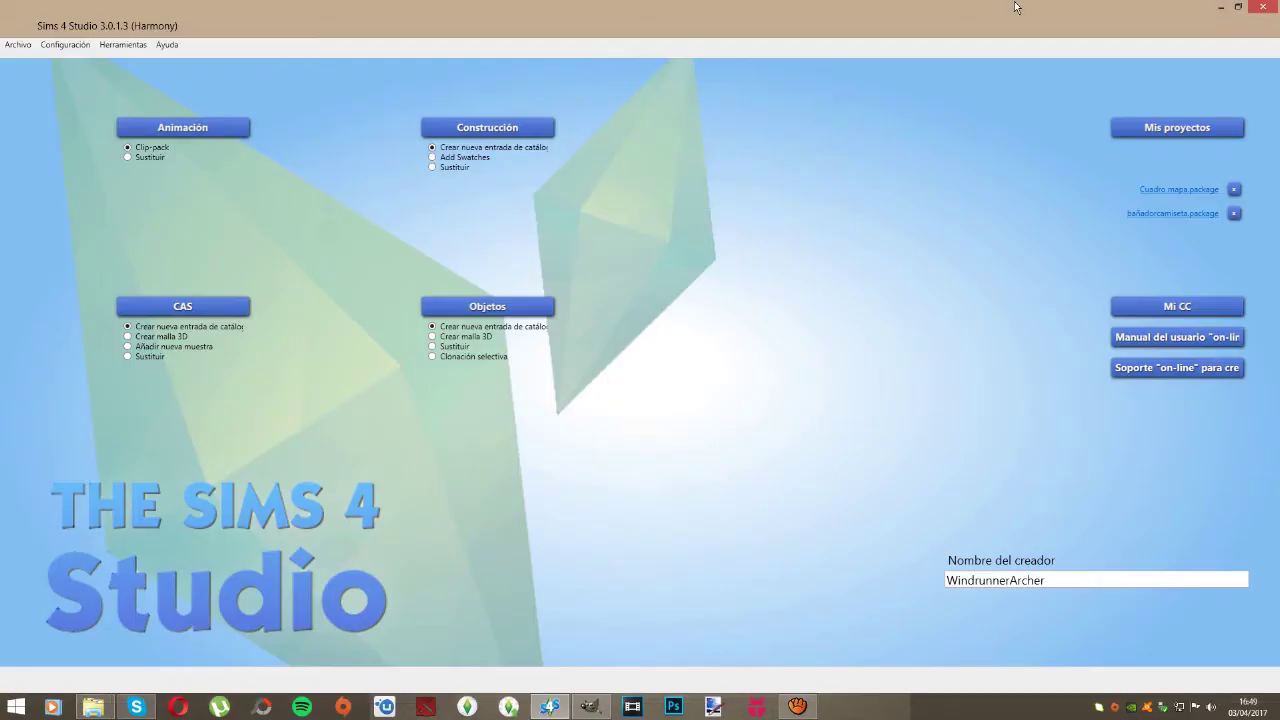
Step: Start a new object catalogue entry, search for "cama" and choose the dark-framed double bed with navy bedding
left_click(506, 308)
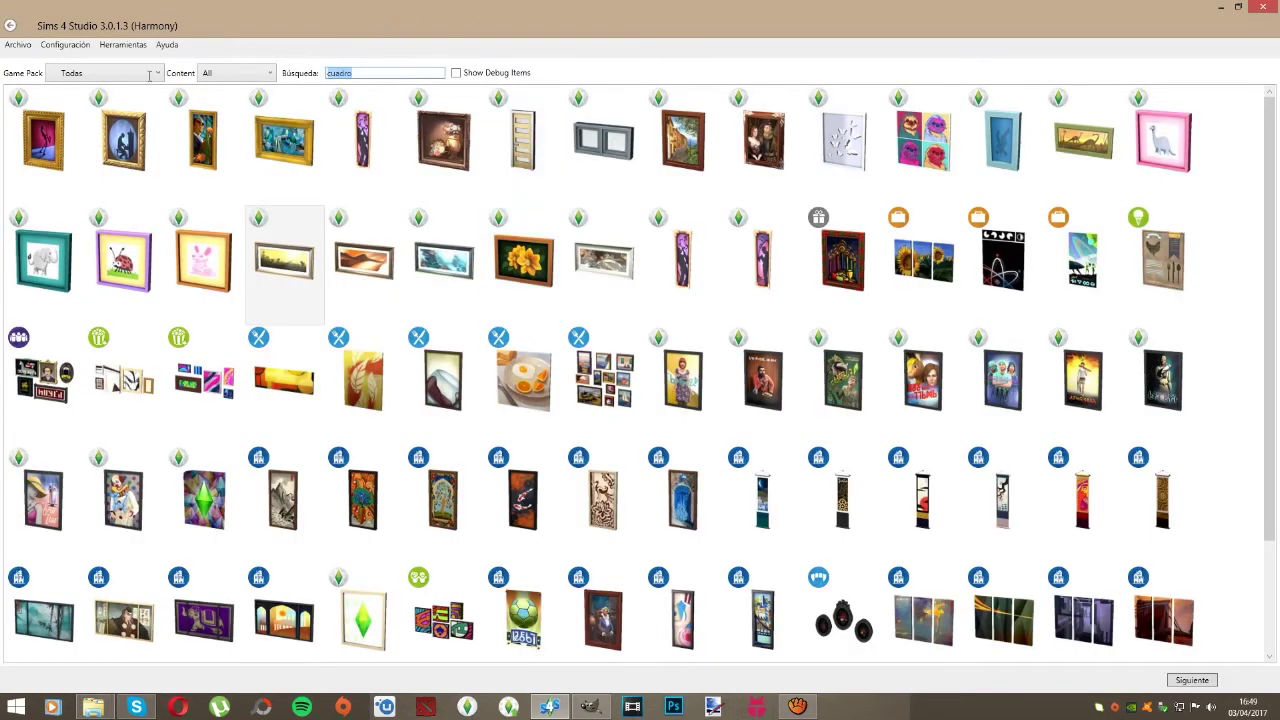
type("cama")
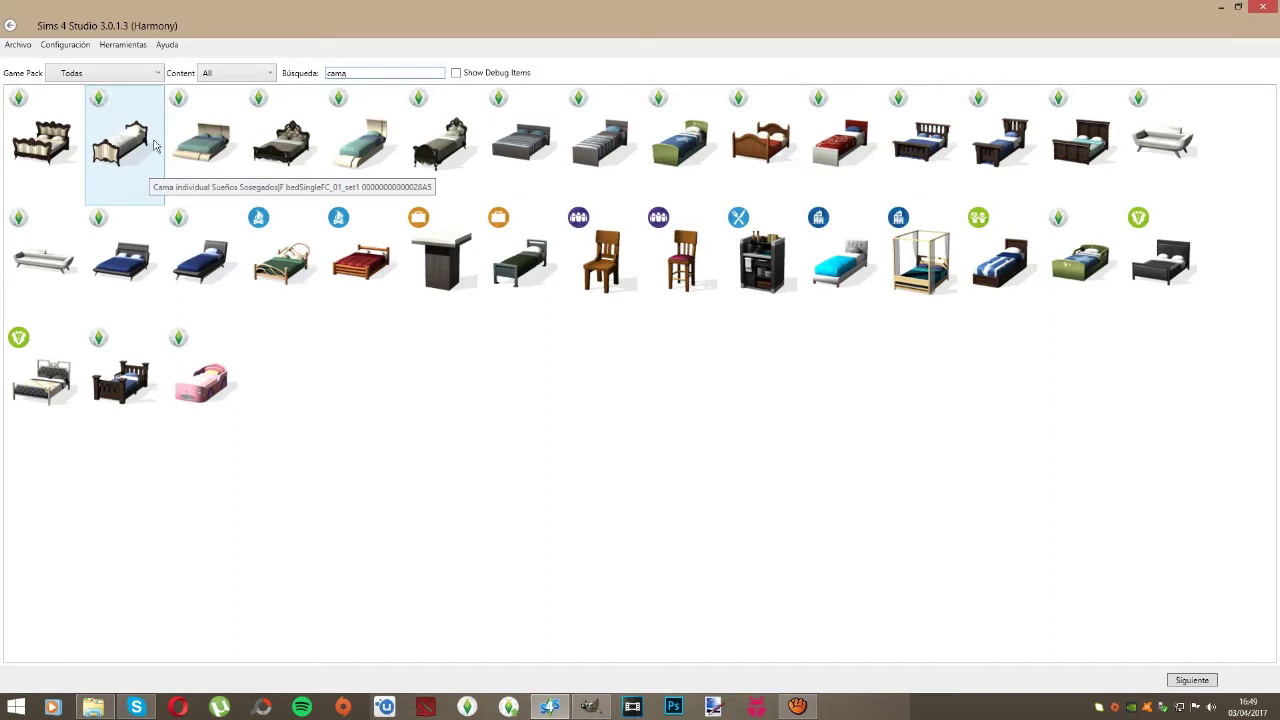
left_click(150, 268)
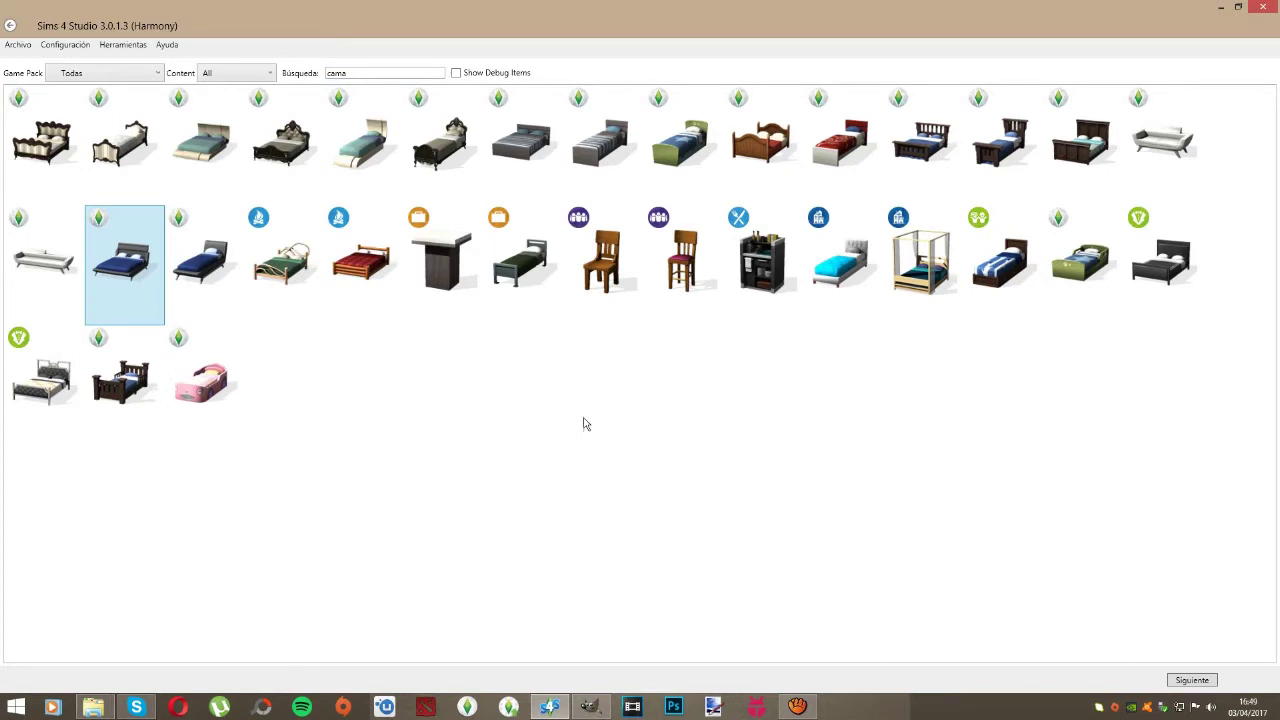
Step: Save the cloned bed as a new package on the desktop named "Cama del amor"
left_click(1191, 684)
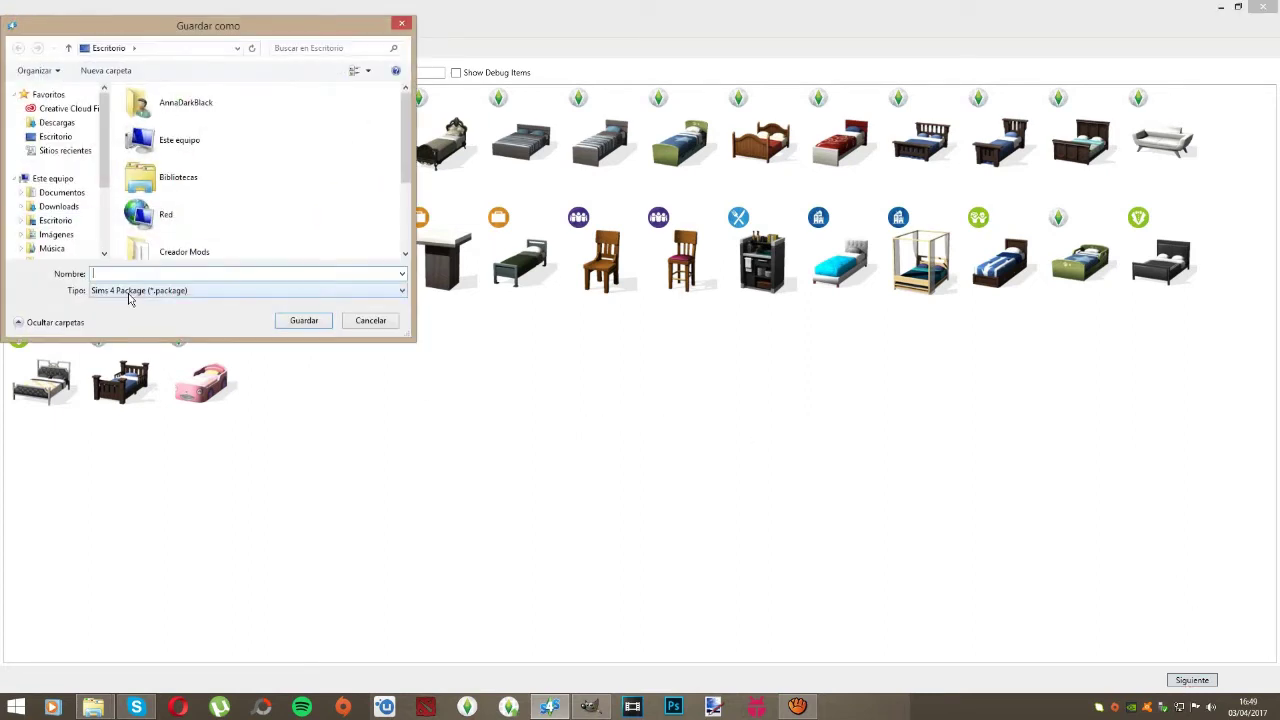
left_click(129, 273)
type("Cama del amor")
left_click(292, 324)
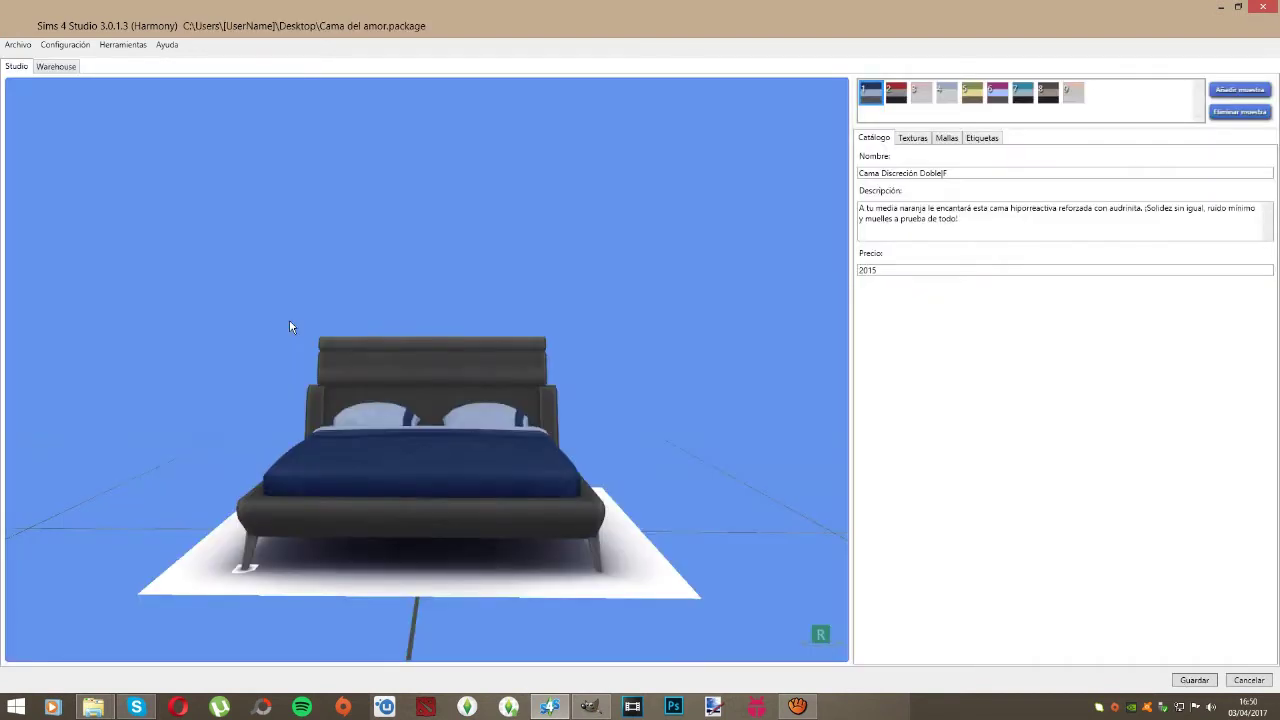
Step: Examine the bed from above and compare how its different colour swatches look on the model
left_click(904, 95)
left_click_drag(640, 286, 674, 300)
left_click(928, 103)
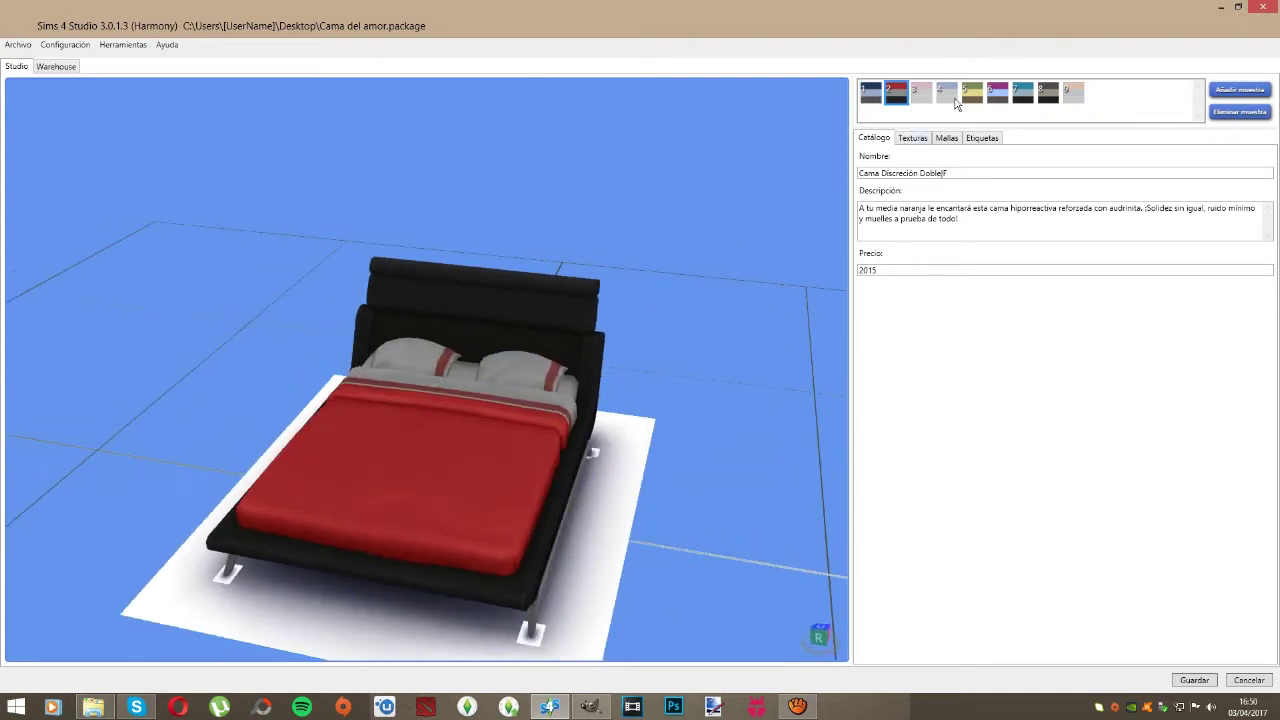
left_click(950, 102)
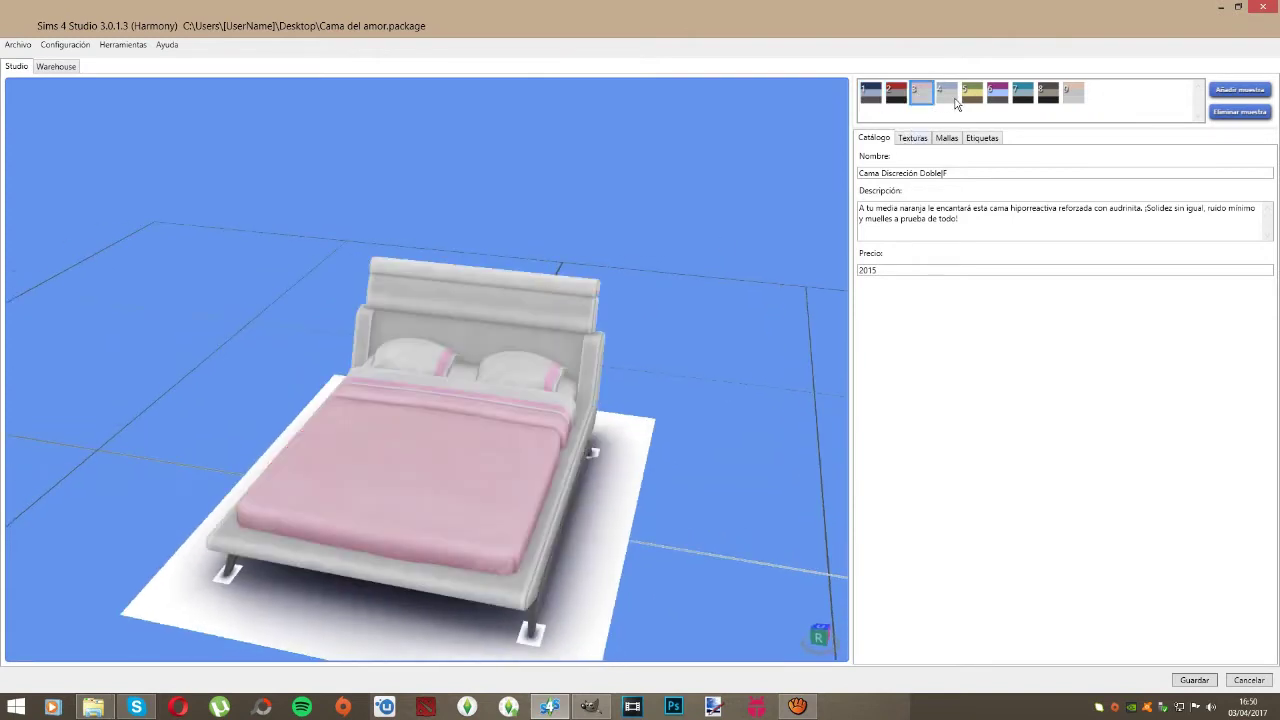
left_click(868, 100)
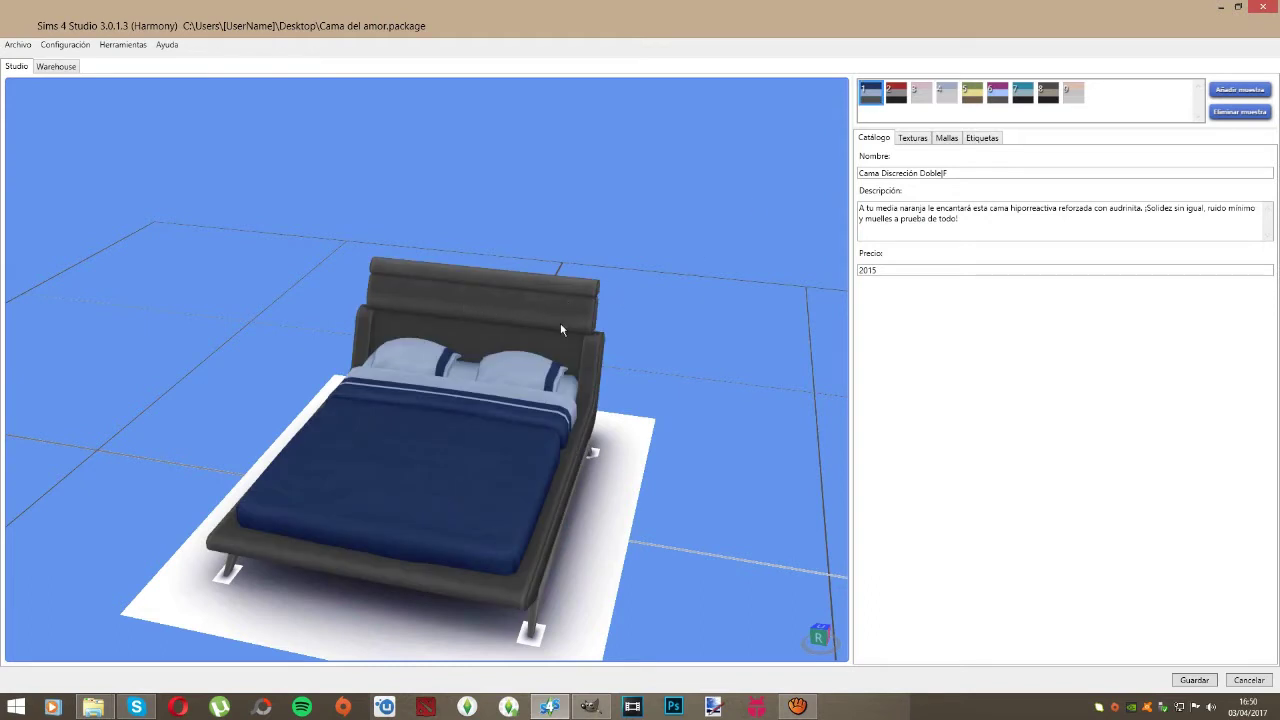
left_click(922, 99)
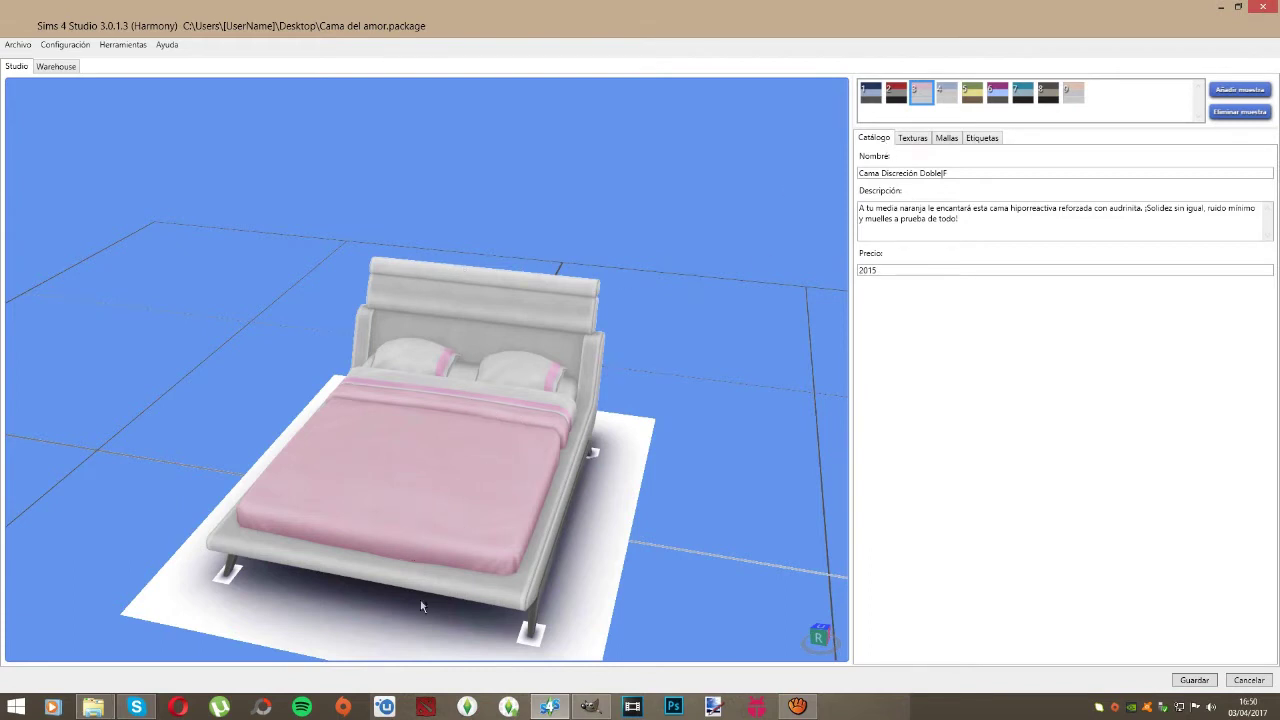
right_click_drag(498, 560, 540, 600)
left_click(950, 95)
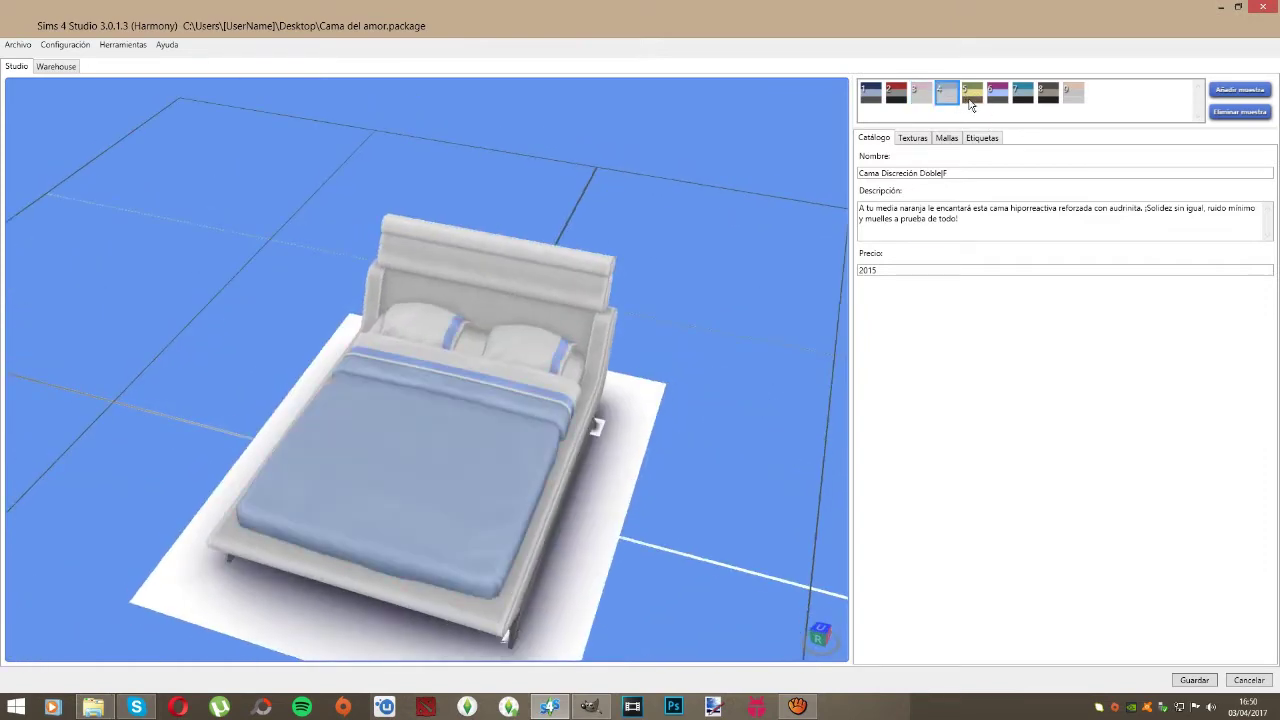
left_click(972, 100)
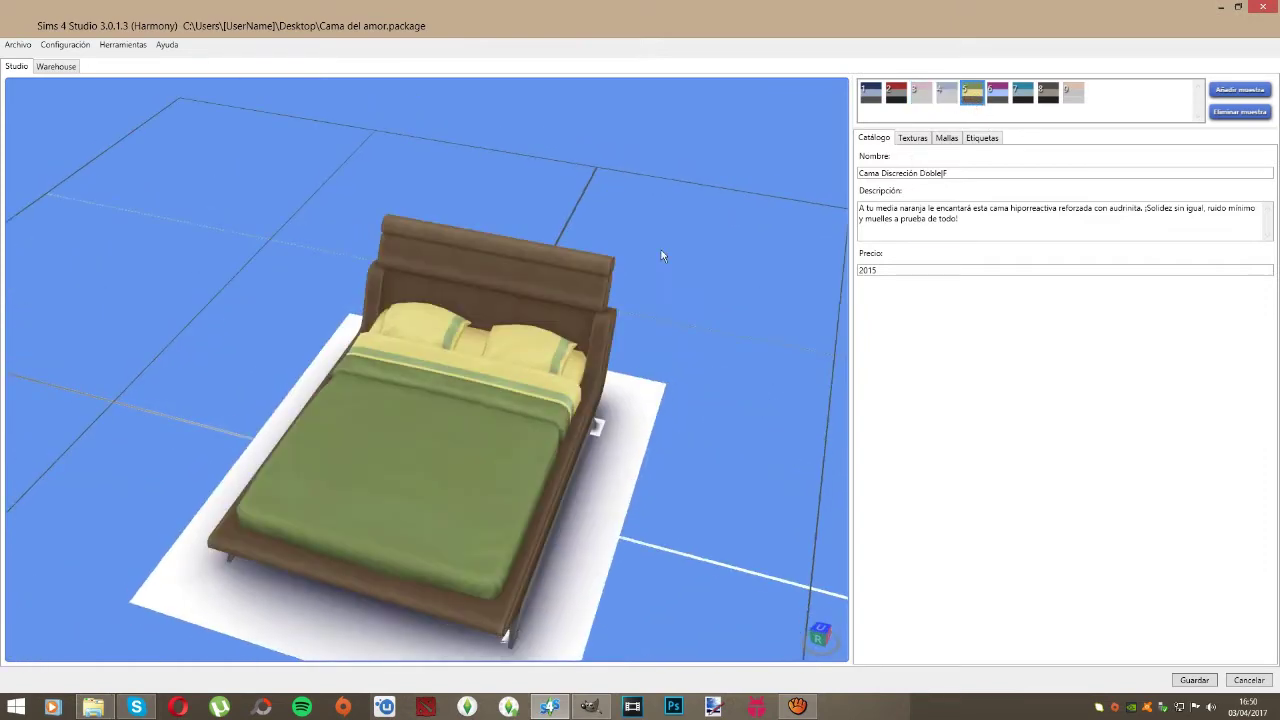
left_click(1002, 100)
left_click(1073, 95)
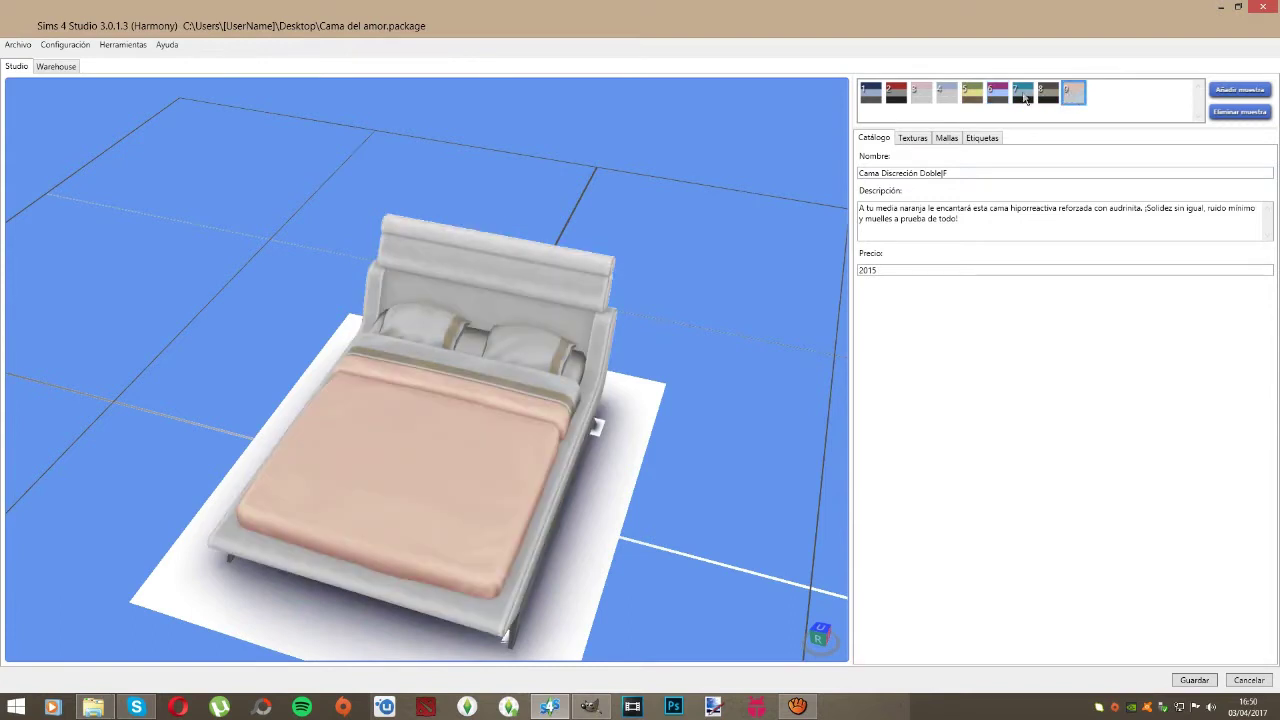
Step: Delete the bed's navy swatch and its red swatch
left_click(871, 95)
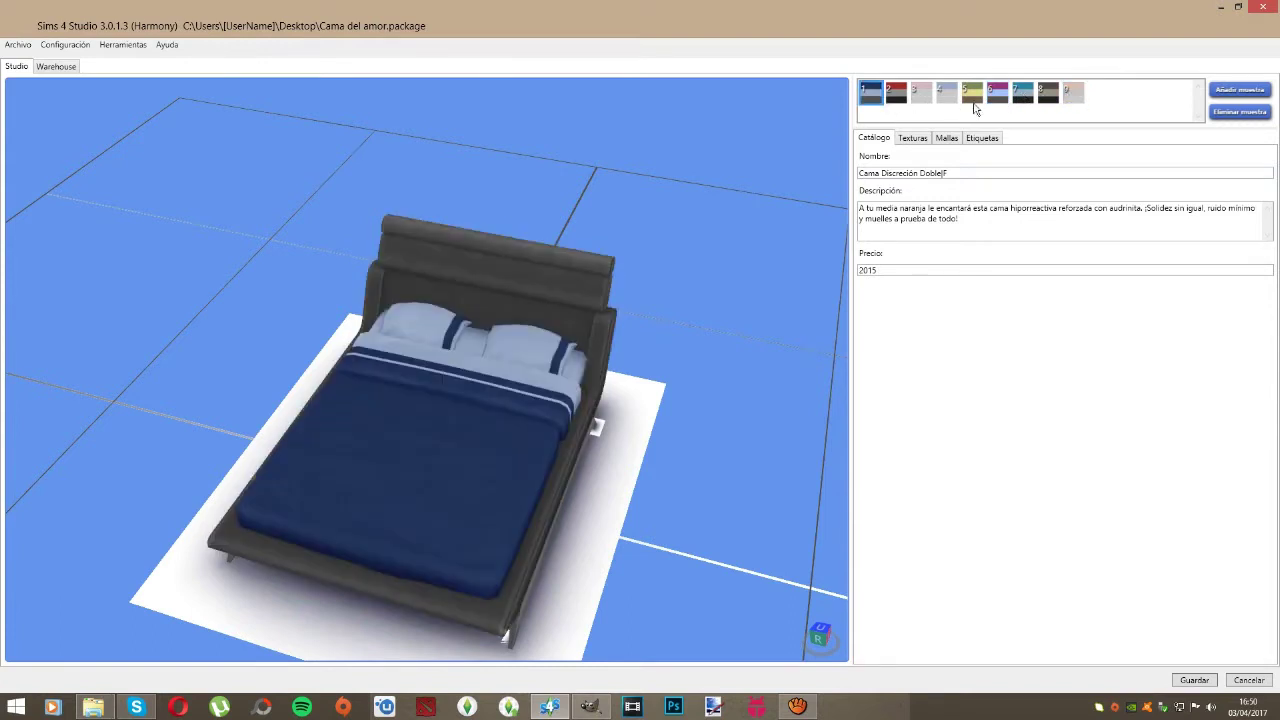
left_click(1240, 111)
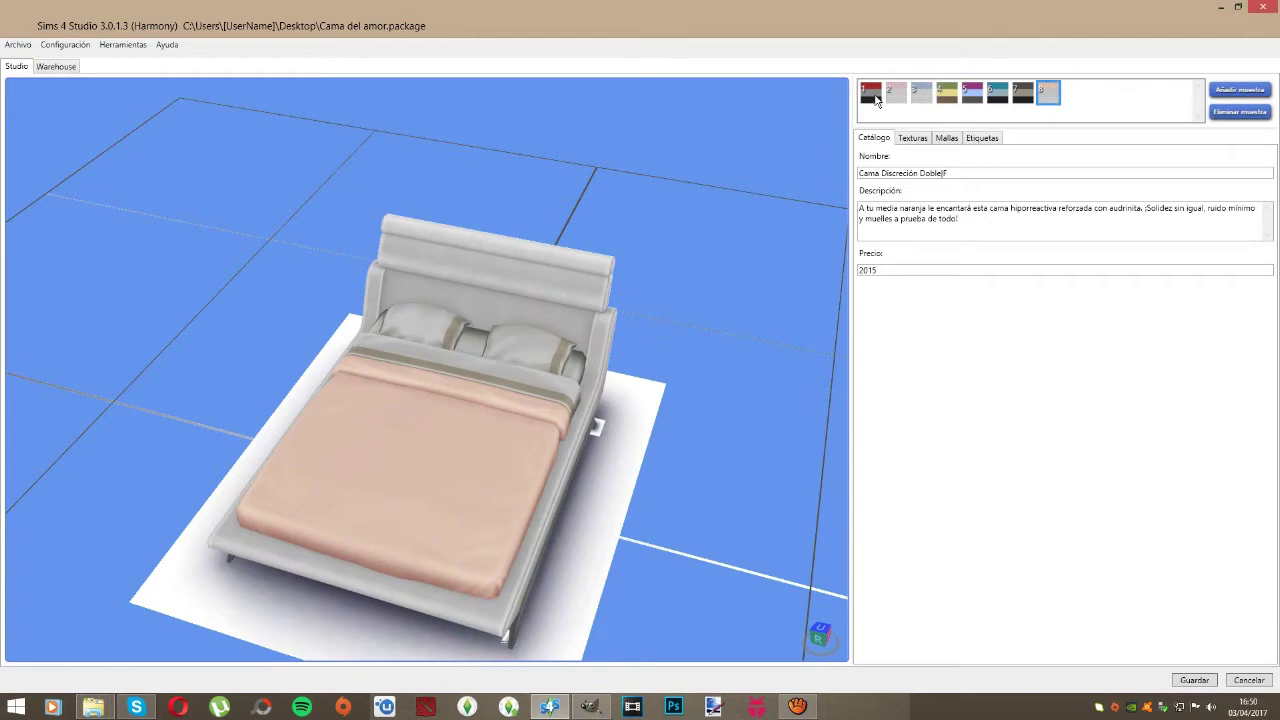
left_click(872, 96)
left_click(1240, 111)
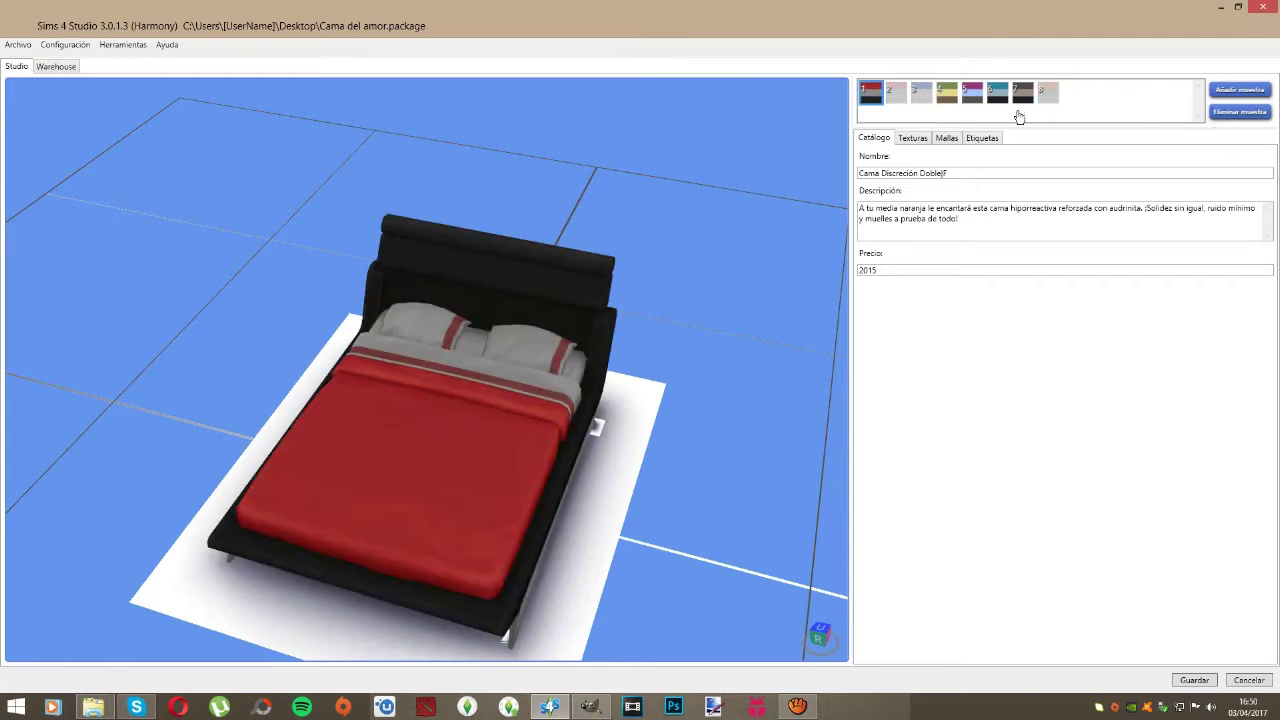
Step: Keep the pink swatch and delete the light blue, green, purple, teal and dark grey swatches after it
left_click(872, 95)
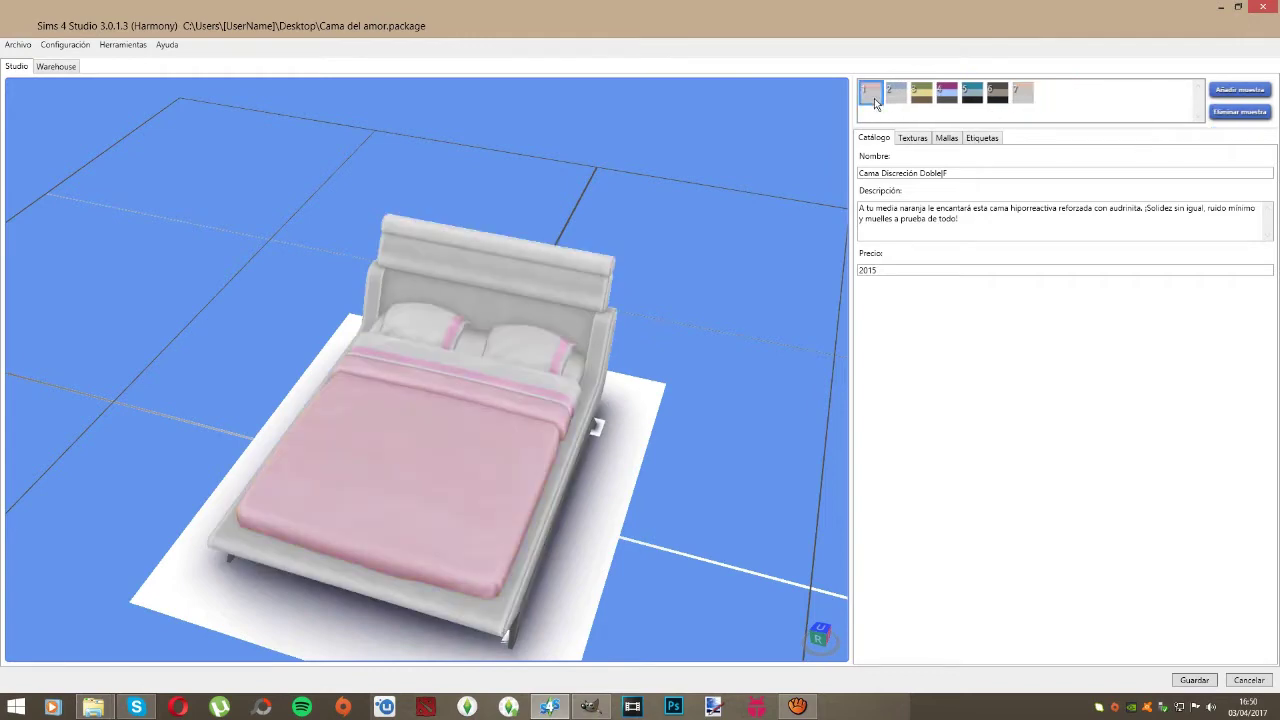
left_click(898, 96)
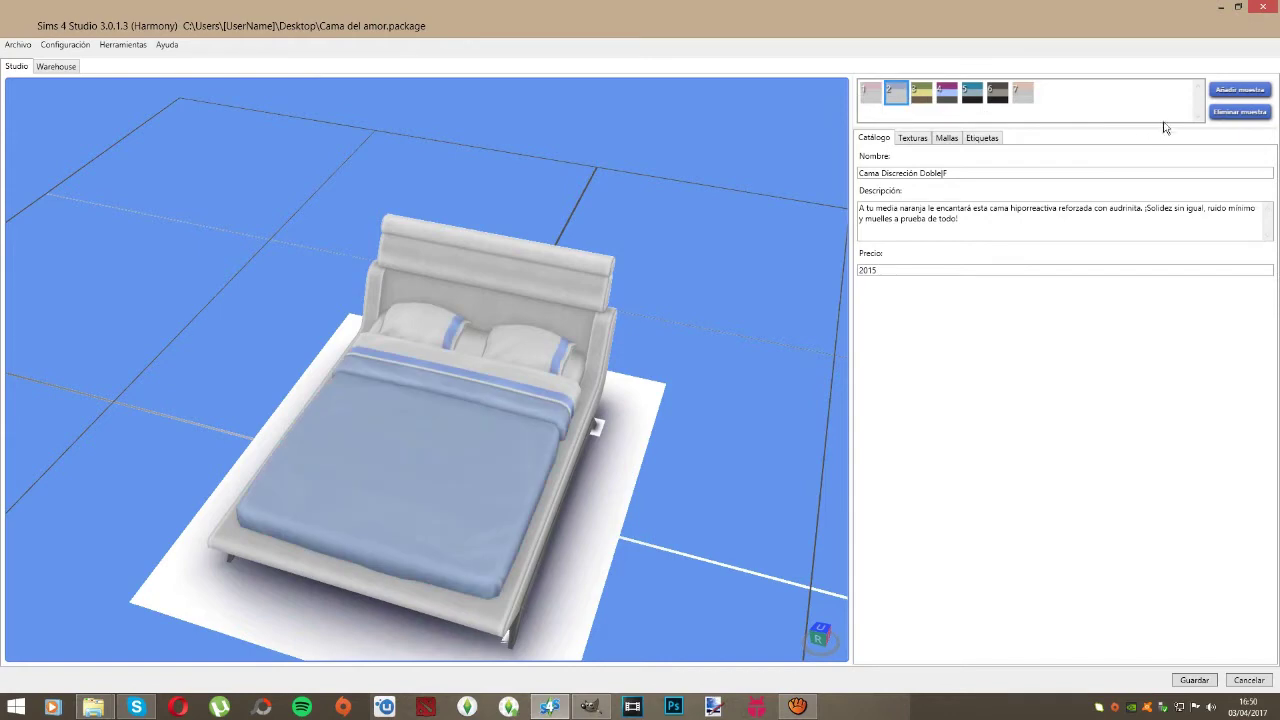
left_click(1220, 114)
left_click(1220, 114)
left_click(1220, 114)
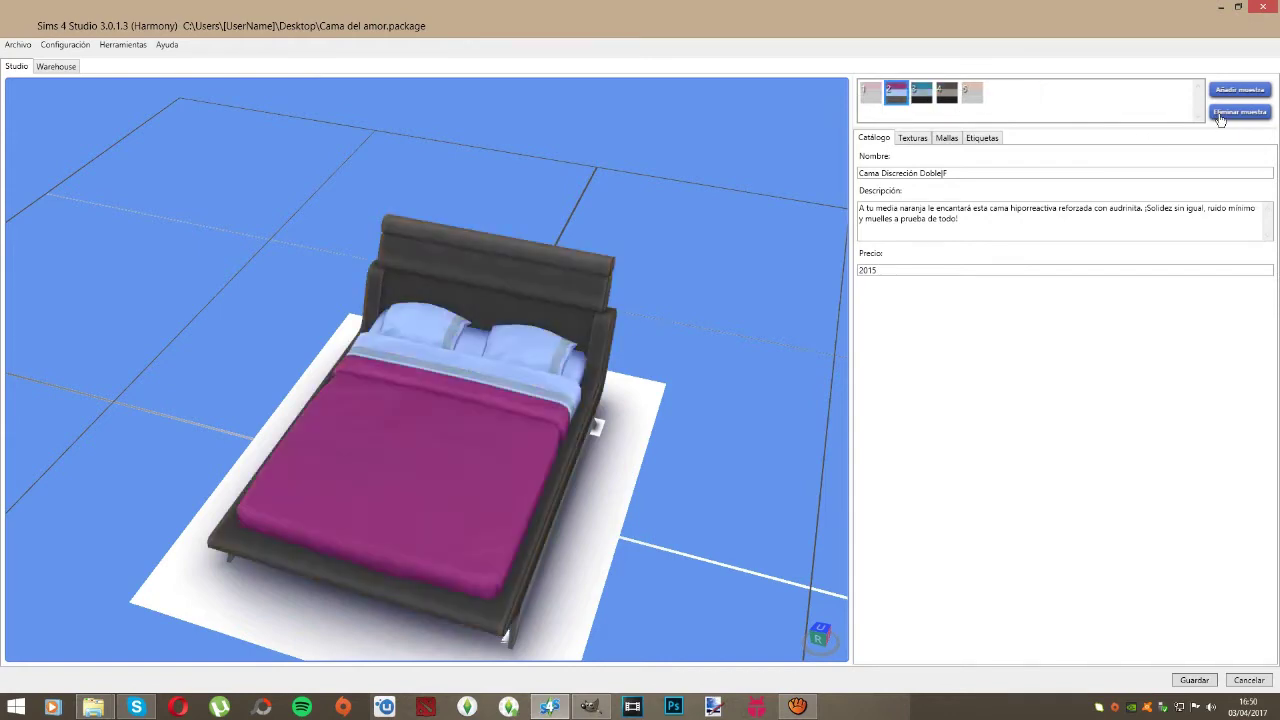
left_click(1220, 114)
left_click(1220, 114)
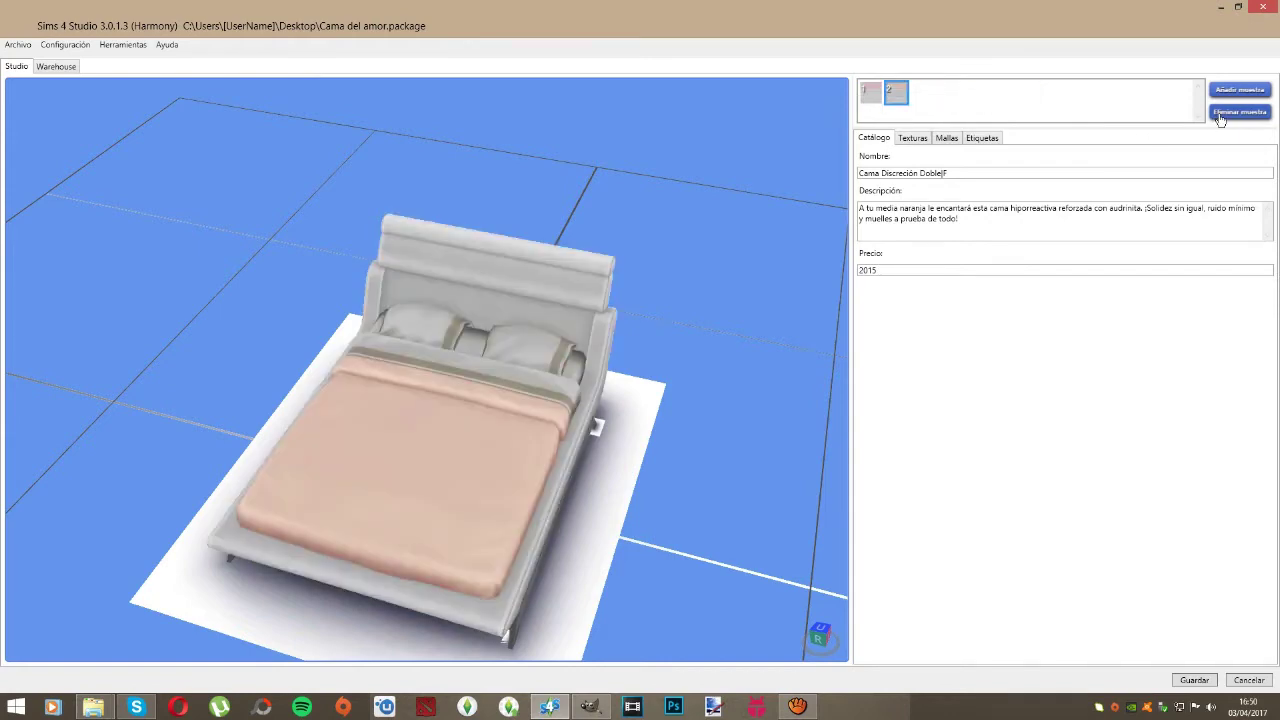
Step: Delete the peach swatch from the bed, and add an extra copy of the pink swatch and delete it again
left_click(1220, 114)
left_click(1228, 89)
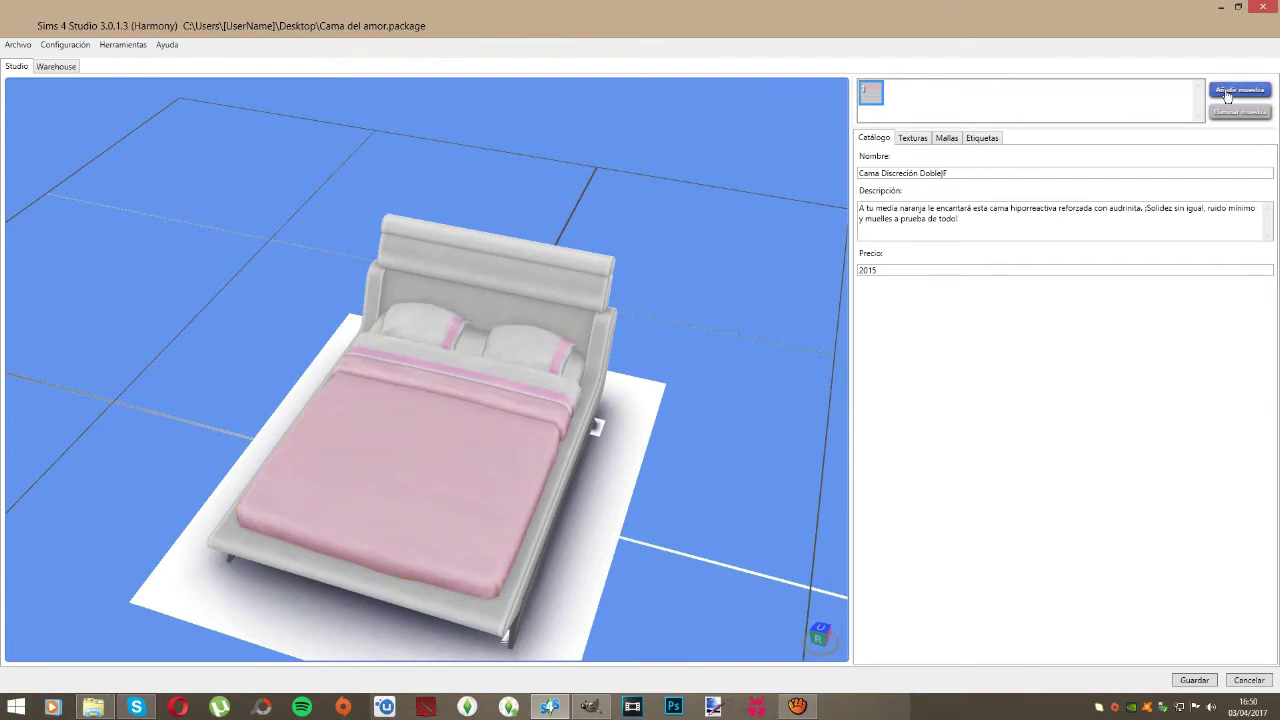
left_click(1222, 113)
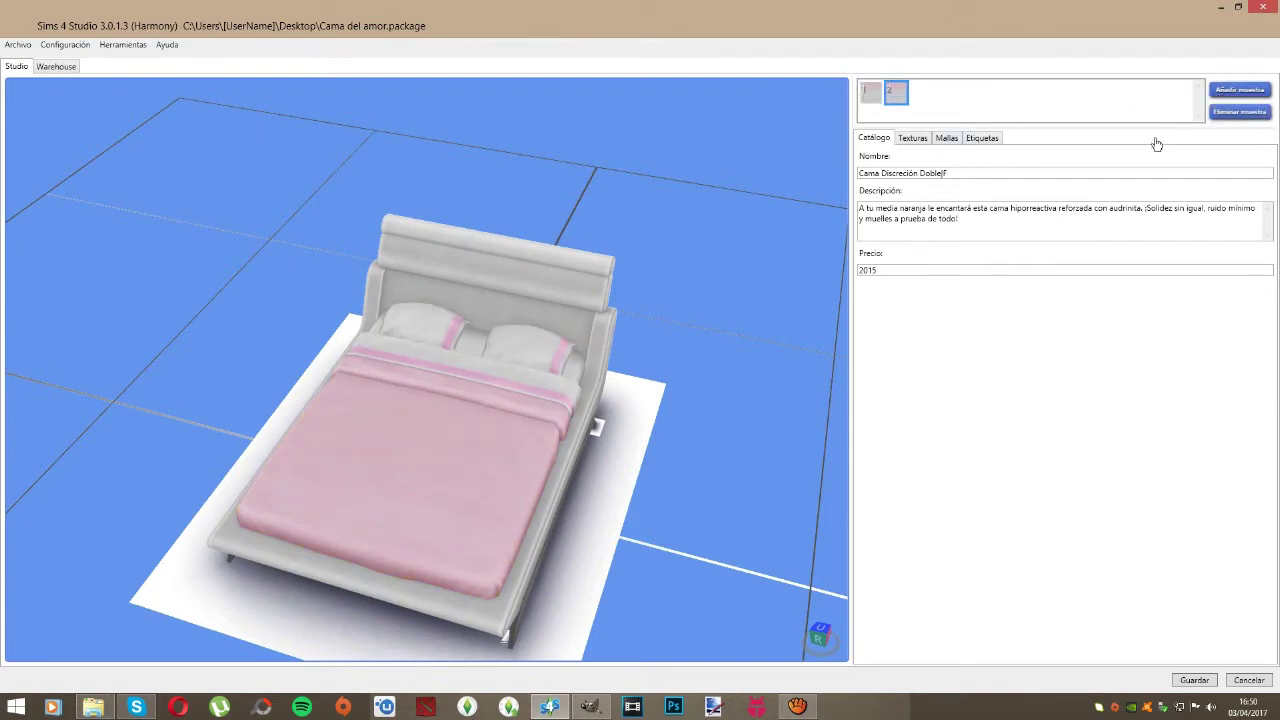
Step: Examine the bed's two textures and compare the frame texture with the model from a low side view
left_click(929, 140)
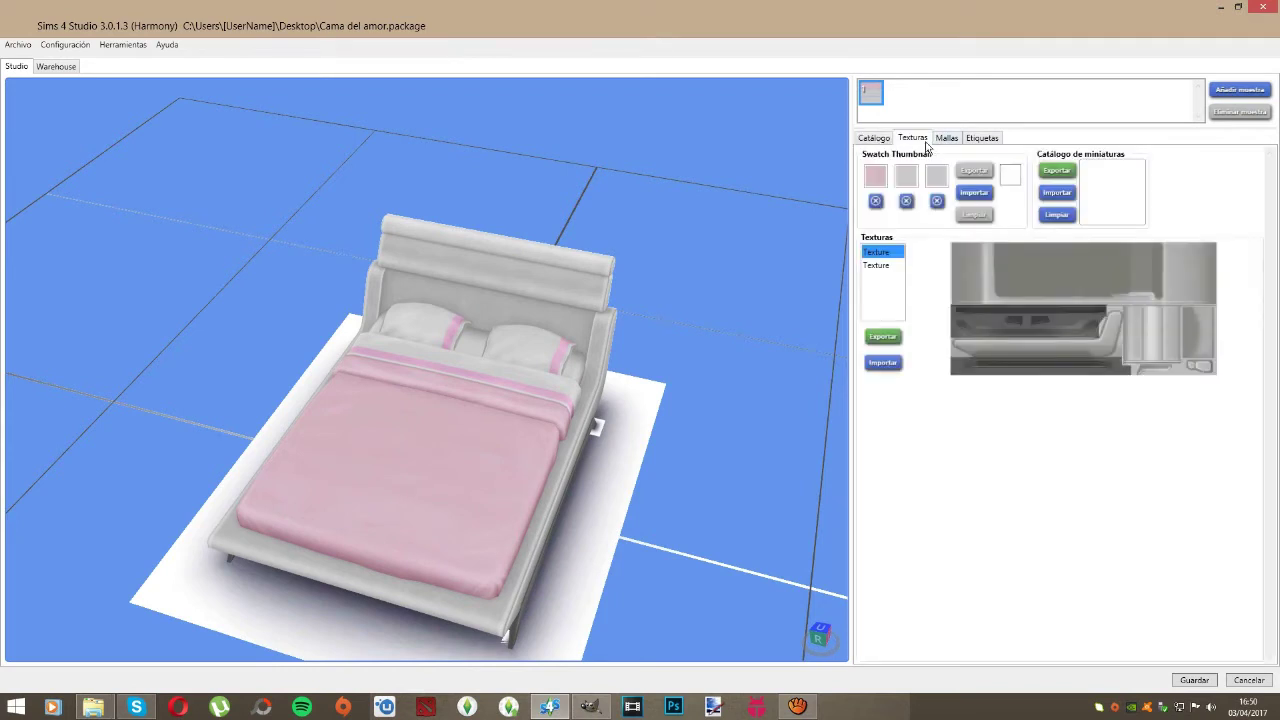
left_click(882, 266)
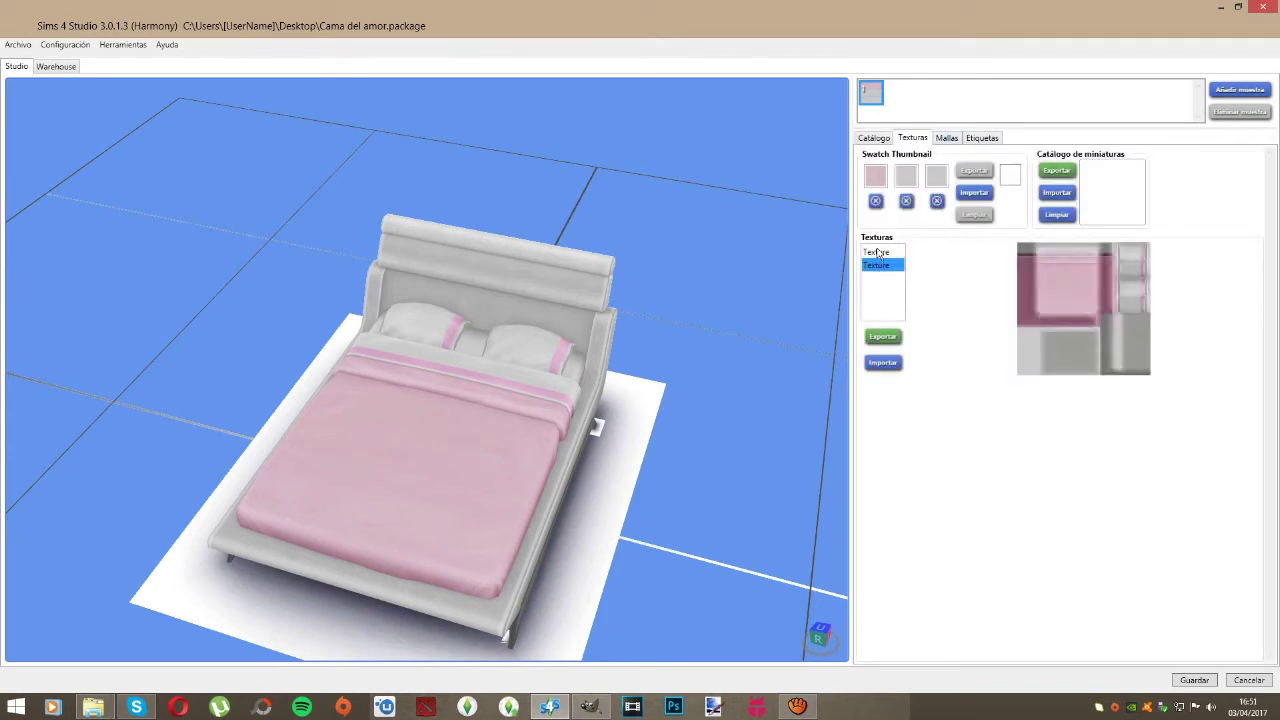
left_click(877, 254)
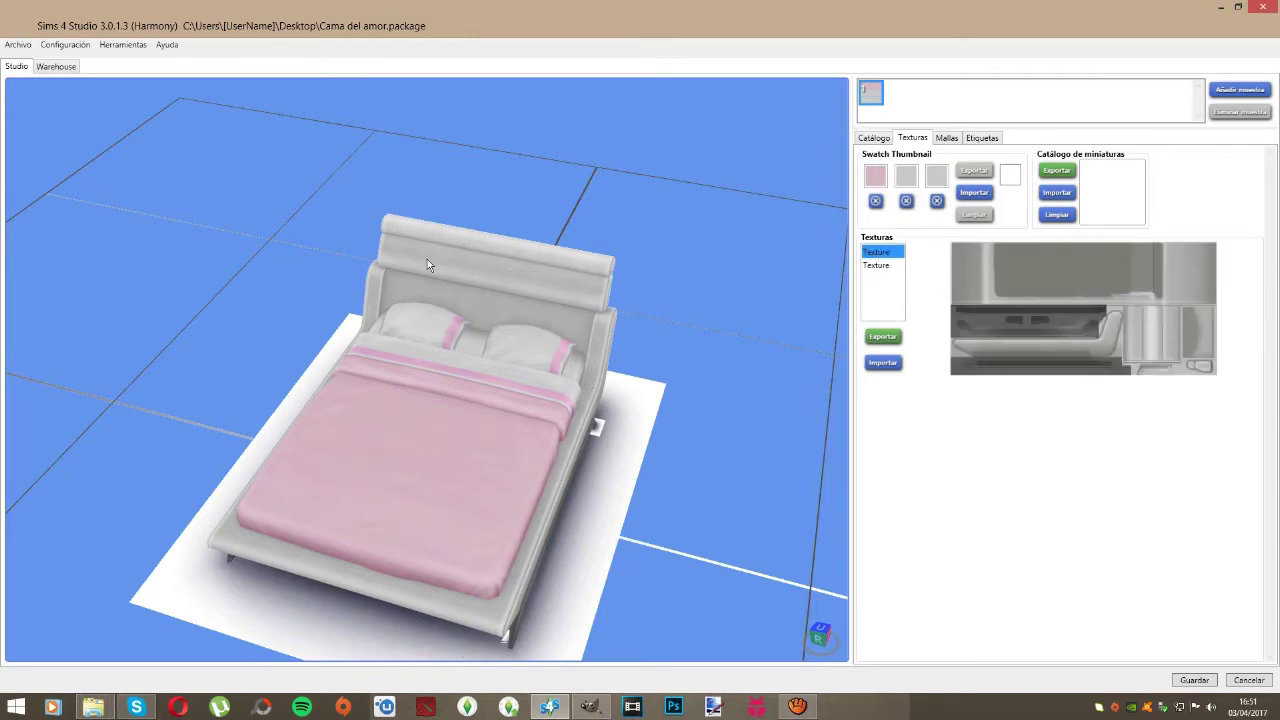
left_click_drag(645, 556, 556, 418)
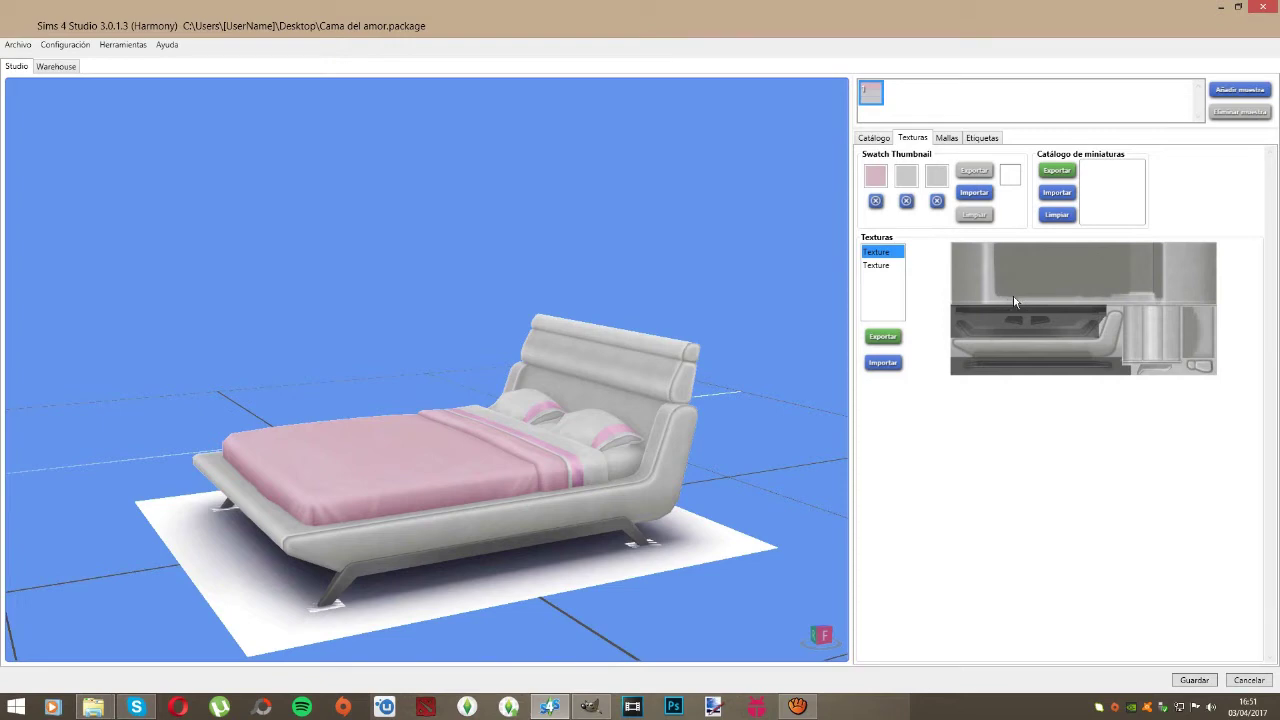
Step: Export the pink bedding texture to the desktop as a DDS image named "mantayalmohada"
left_click(877, 266)
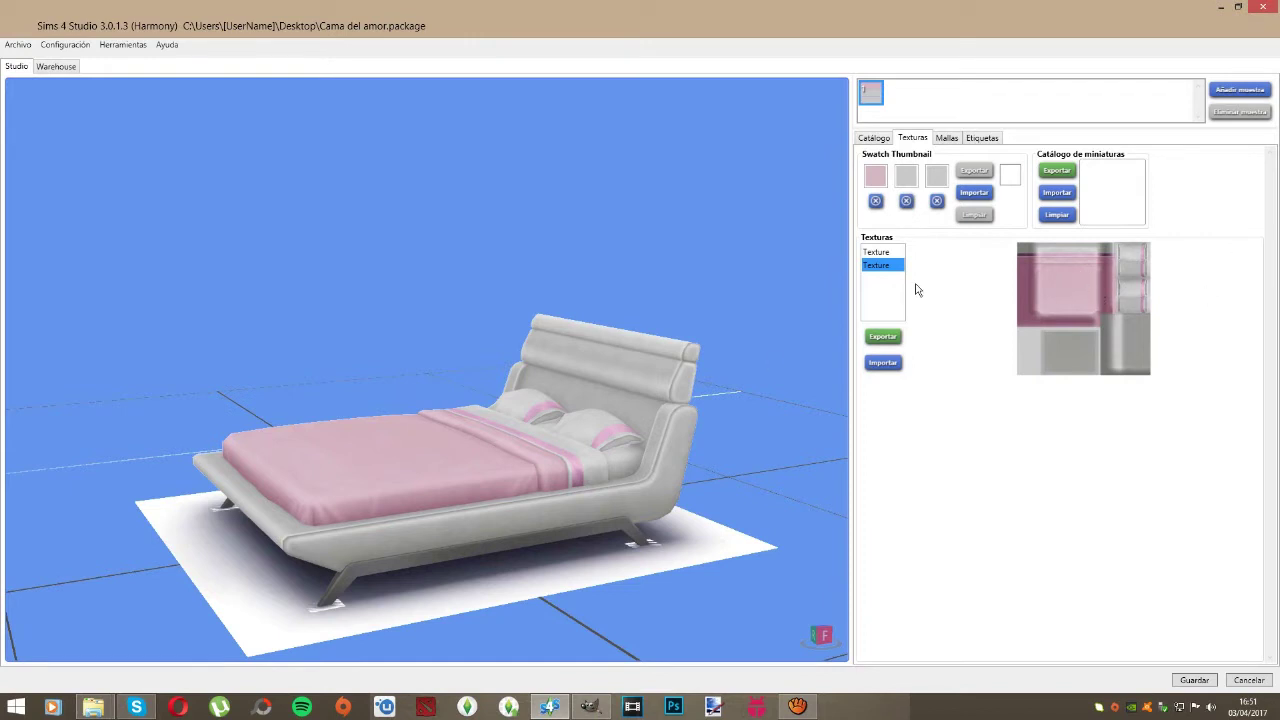
left_click(884, 337)
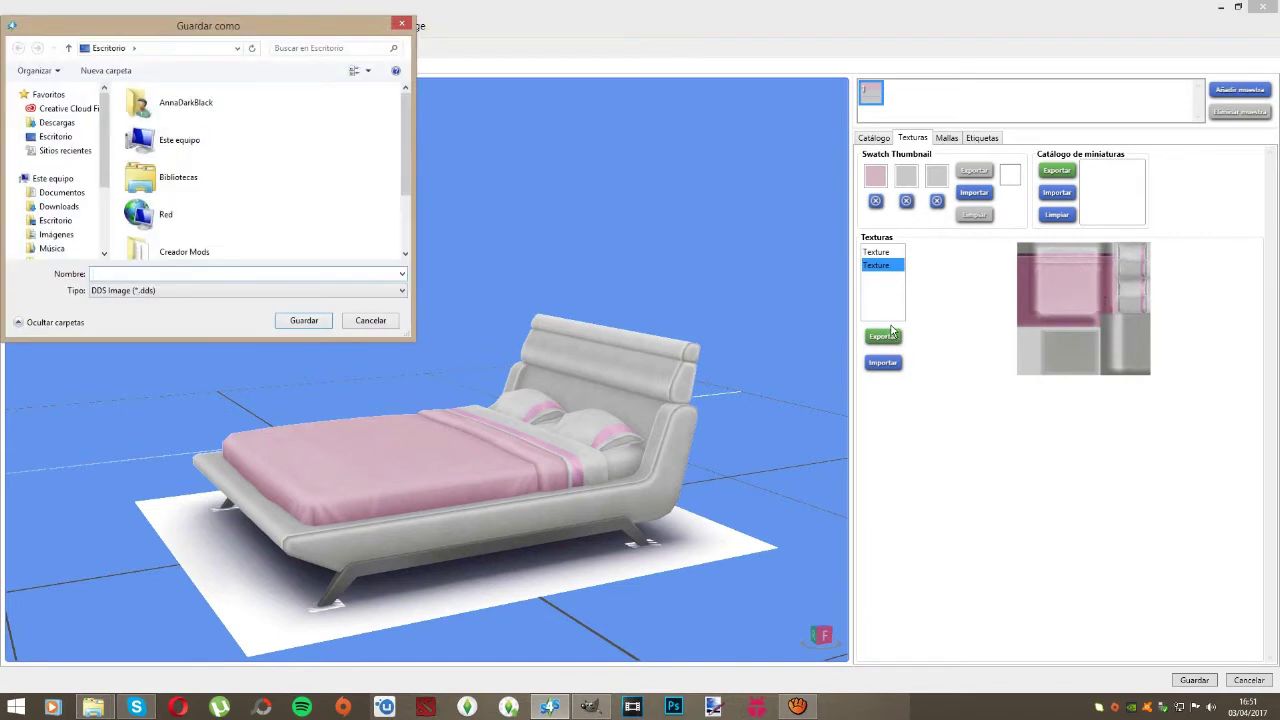
type("mantayalmohada")
left_click(292, 321)
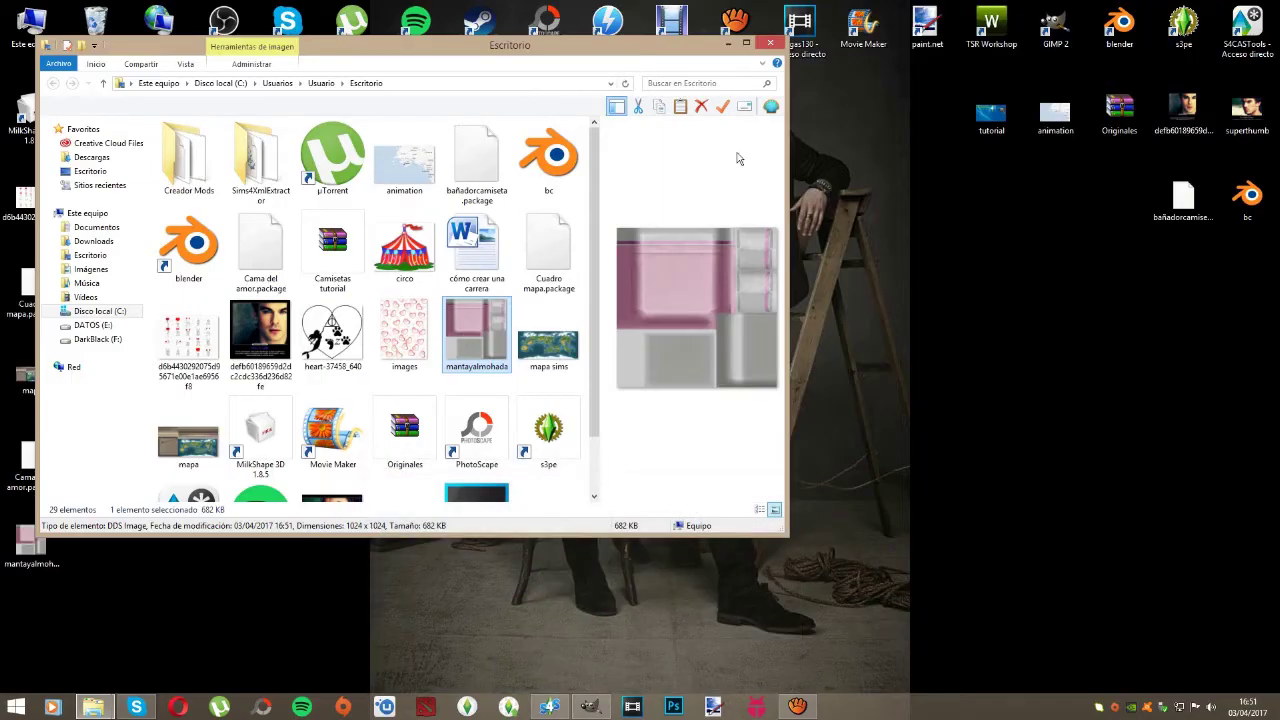
left_click(729, 43)
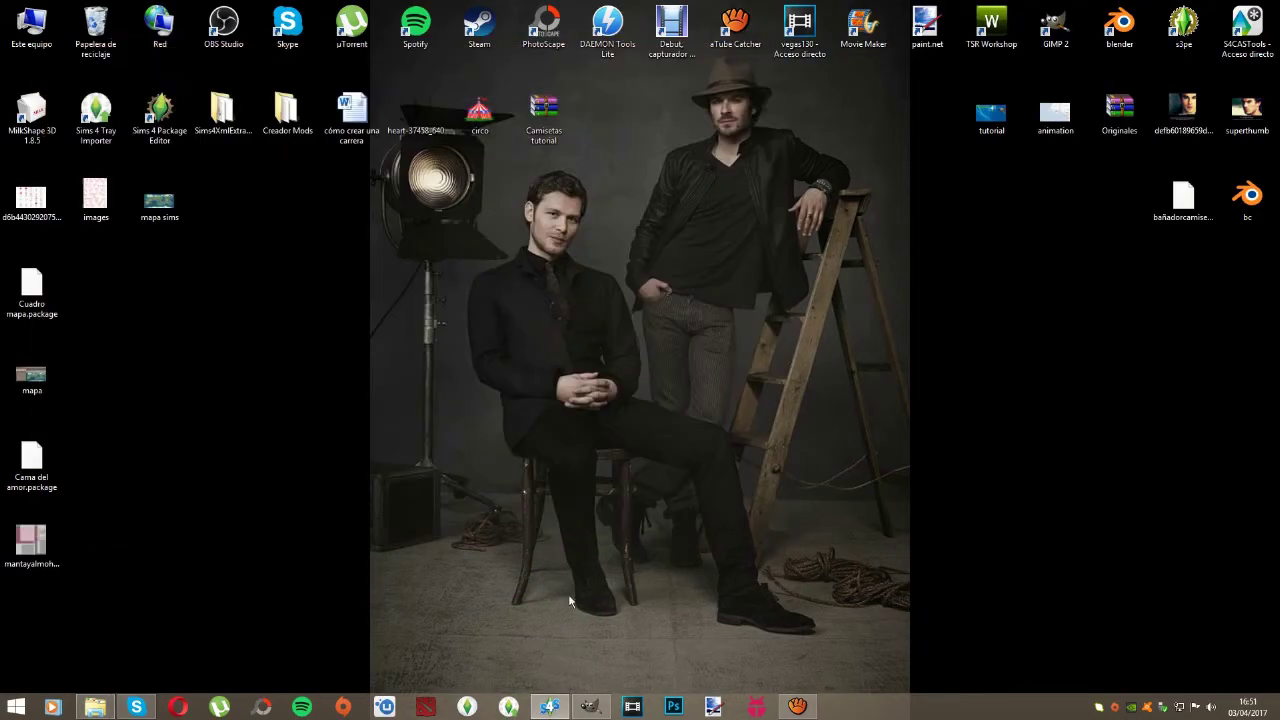
Step: Switch to GIMP, open the mantayalmohada texture from the desktop, and apply the Scale tool to the main surface at 1024 × 1024 px
left_click(588, 707)
left_click(588, 707)
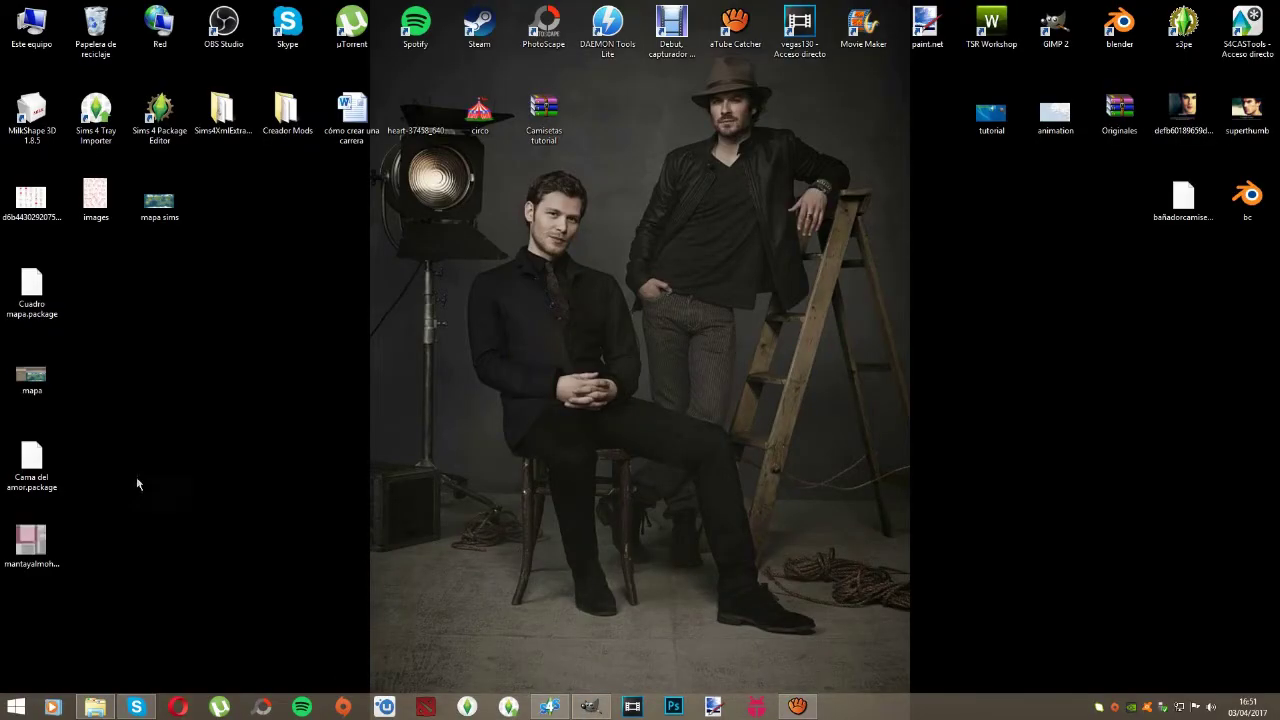
left_click_drag(30, 545, 651, 283)
key("shift+t")
left_click(1190, 166)
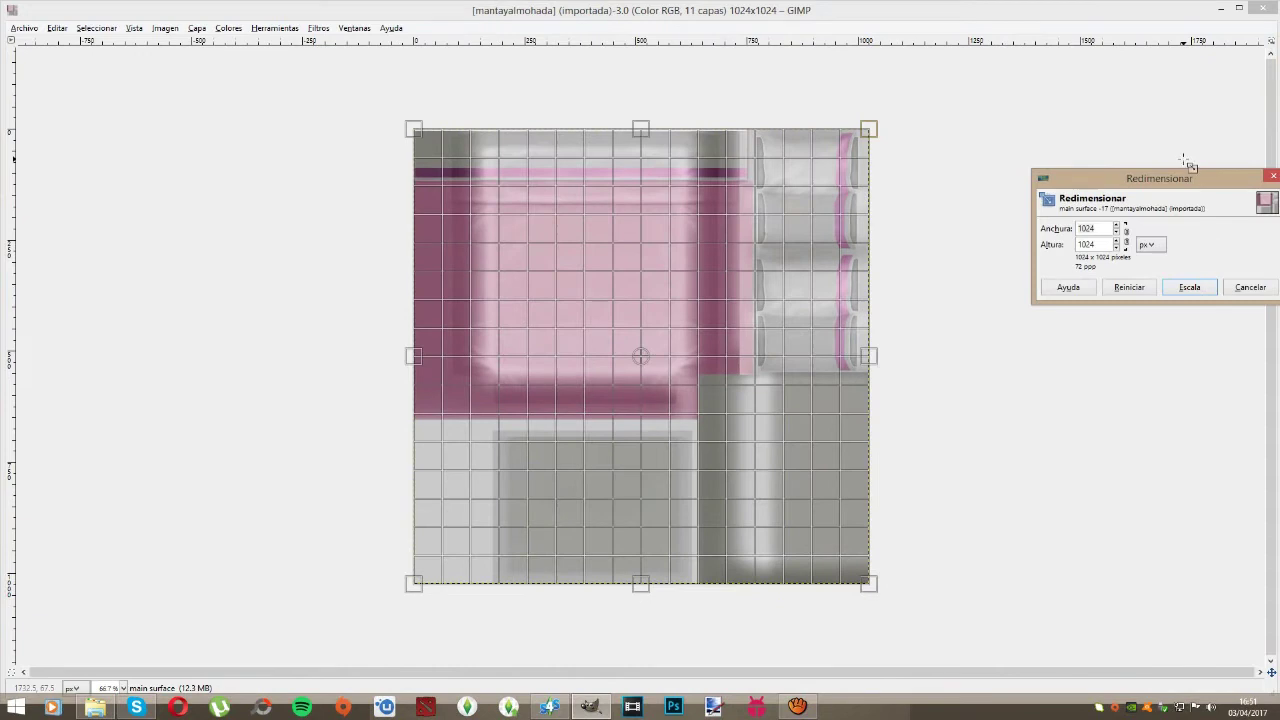
left_click(1184, 287)
key("Tab")
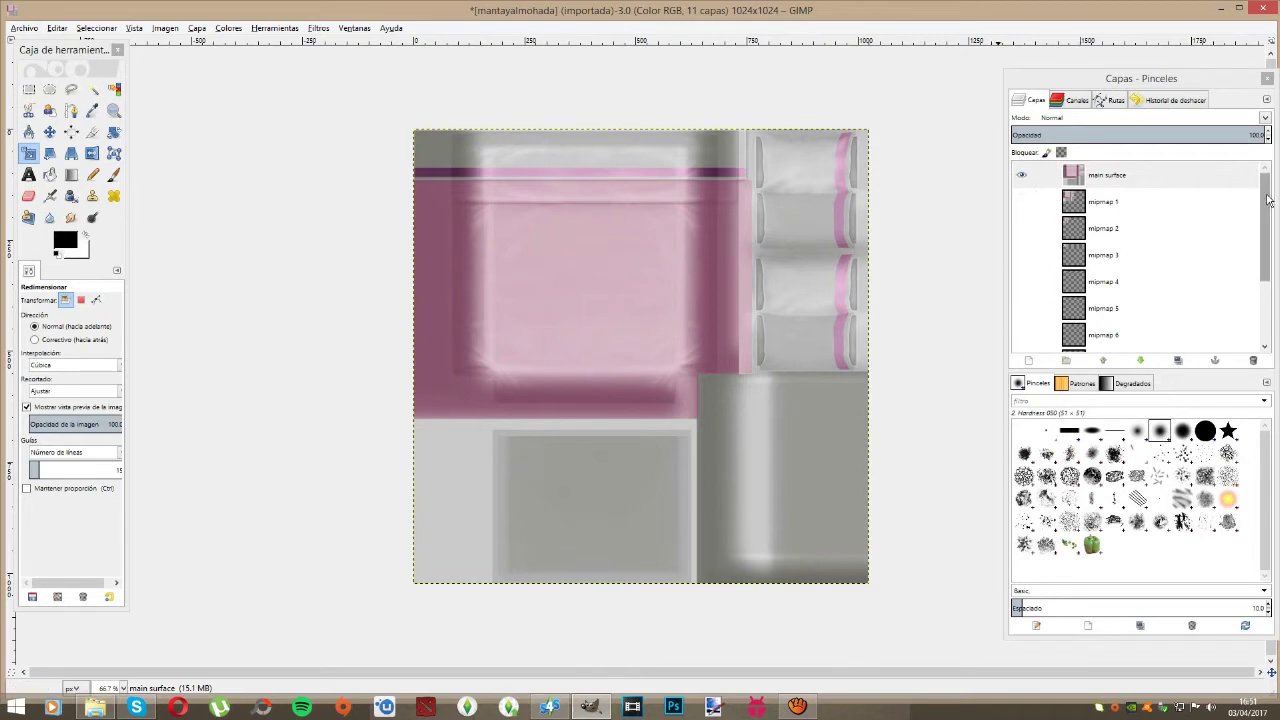
scroll(1268, 198, "down", 2)
scroll(1268, 198, "up", 2)
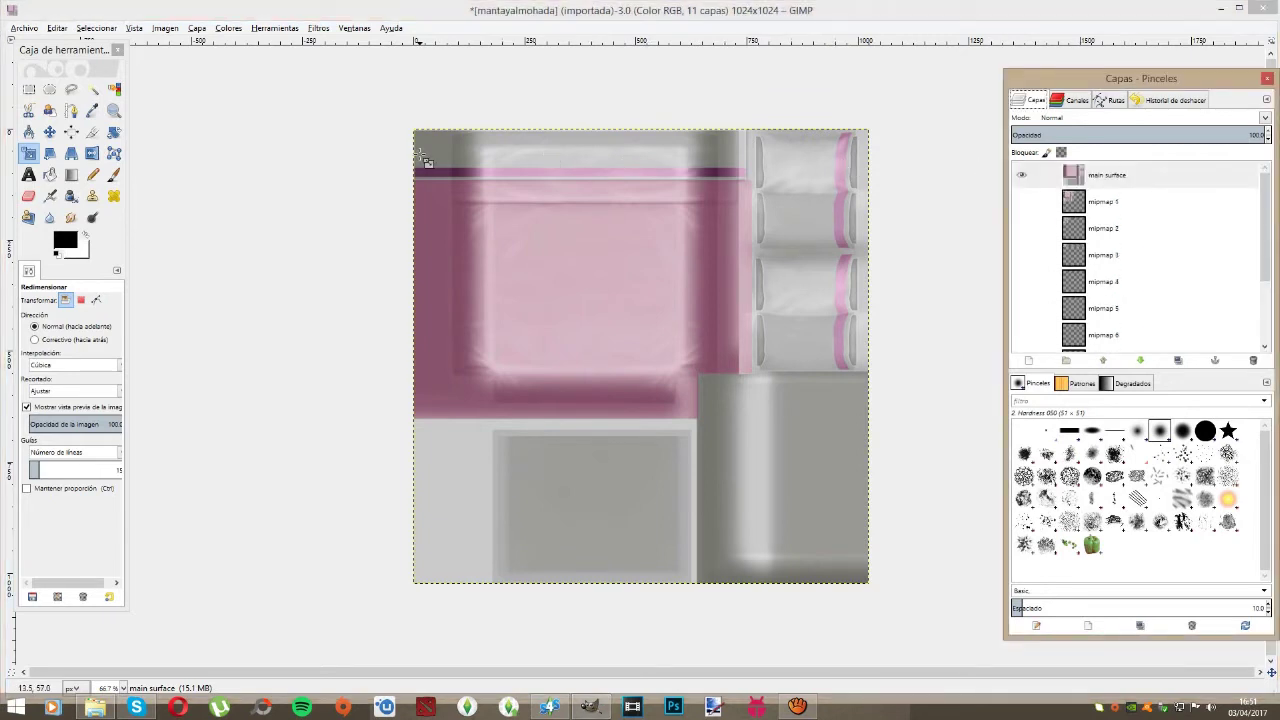
Step: Look at the two desktop pictures intended for the bedding: the circular couple drawings and the "images" heart pattern
left_click(1220, 10)
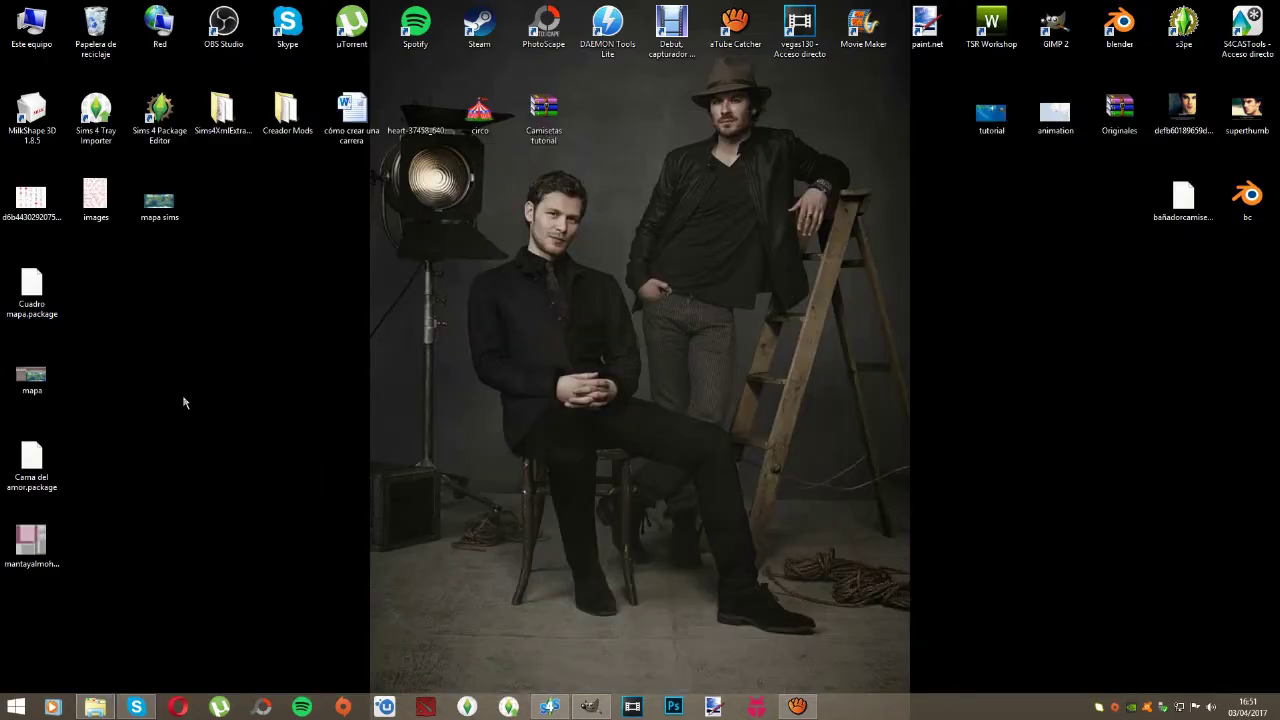
double_click(33, 202)
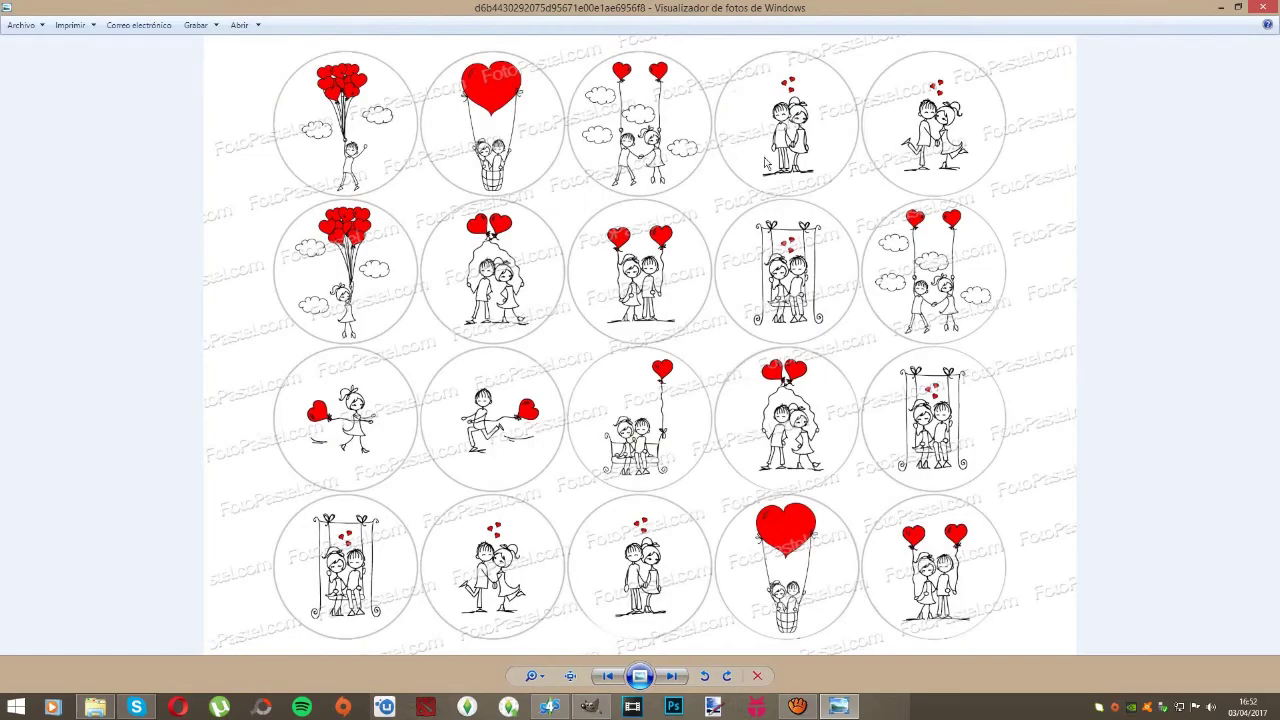
left_click(1260, 8)
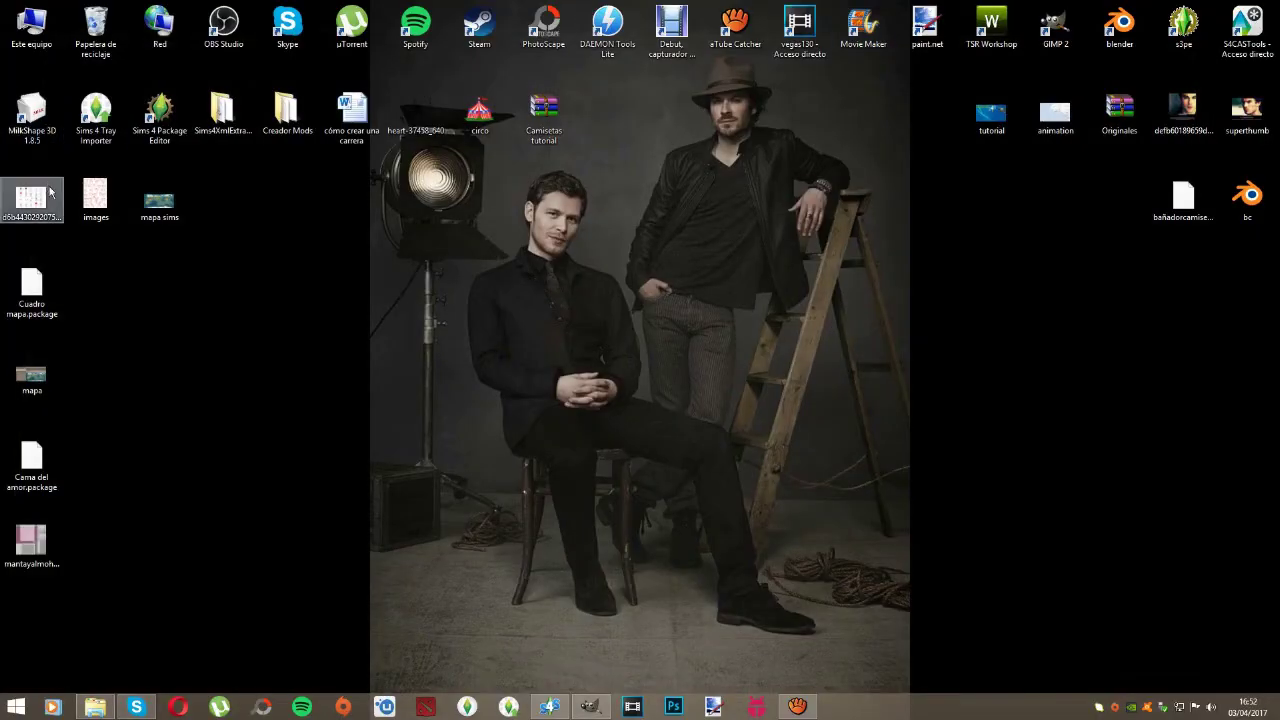
double_click(92, 203)
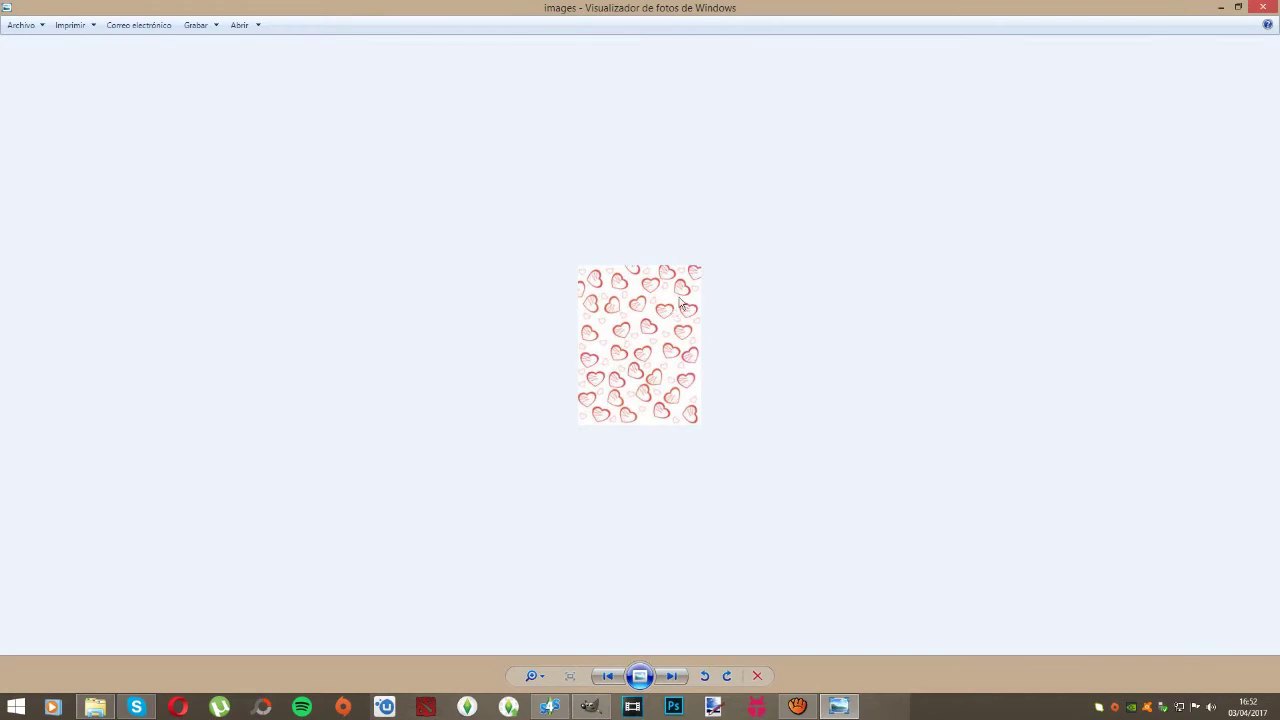
left_click(1268, 8)
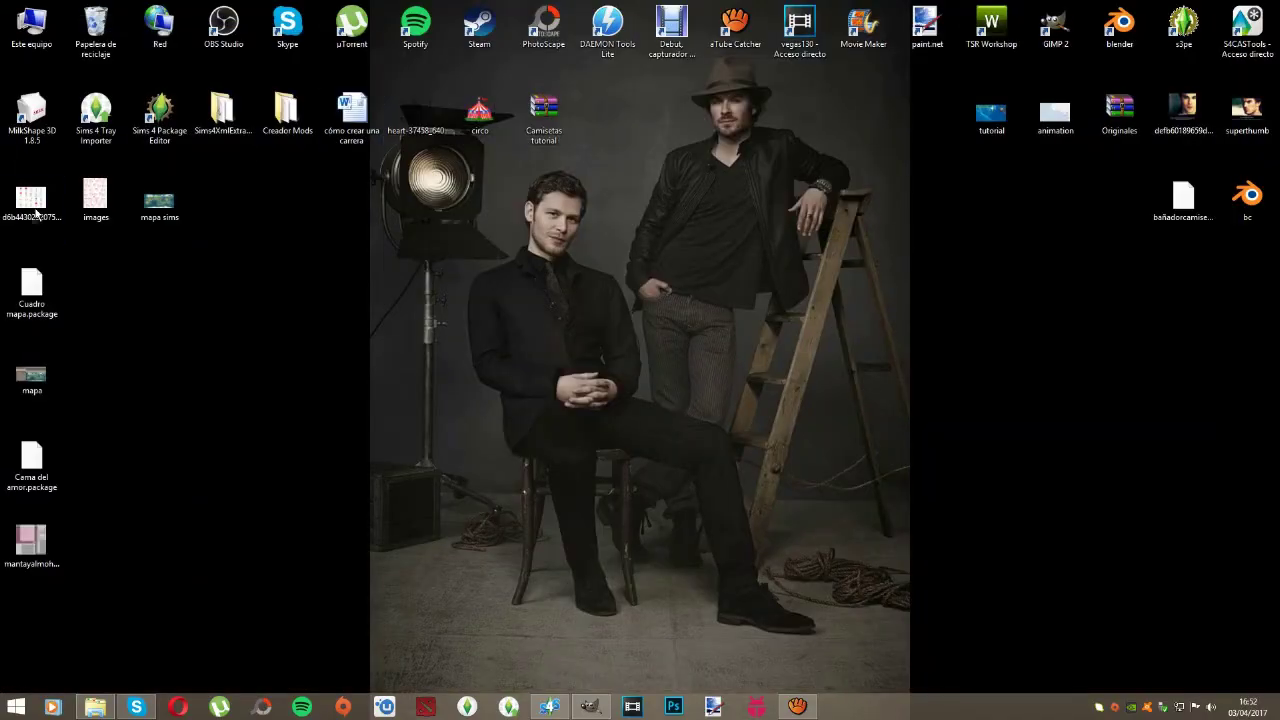
double_click(30, 200)
left_click(1268, 8)
Step: Add the "images" heart pattern to the texture as a layer and scale it to cover the uppermost pillow section
left_click_drag(92, 200, 648, 258)
key("Tab")
left_click(643, 343)
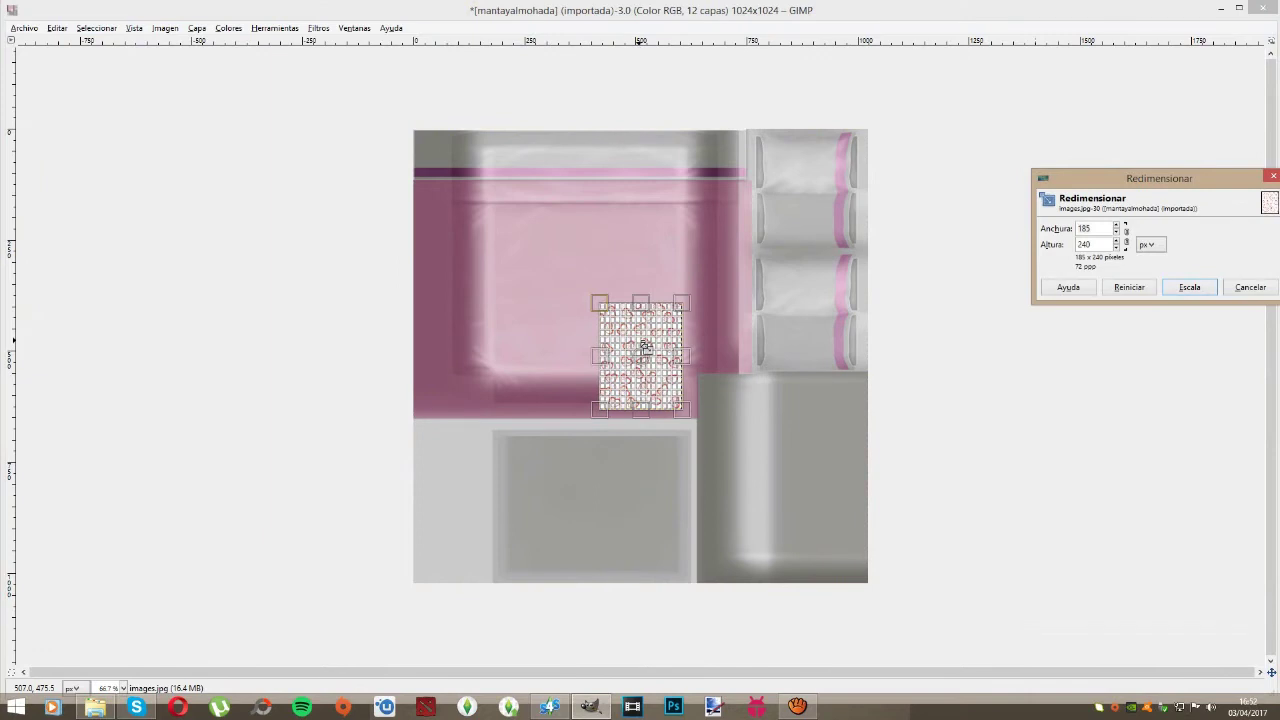
key("Tab")
left_click_drag(648, 346, 803, 190)
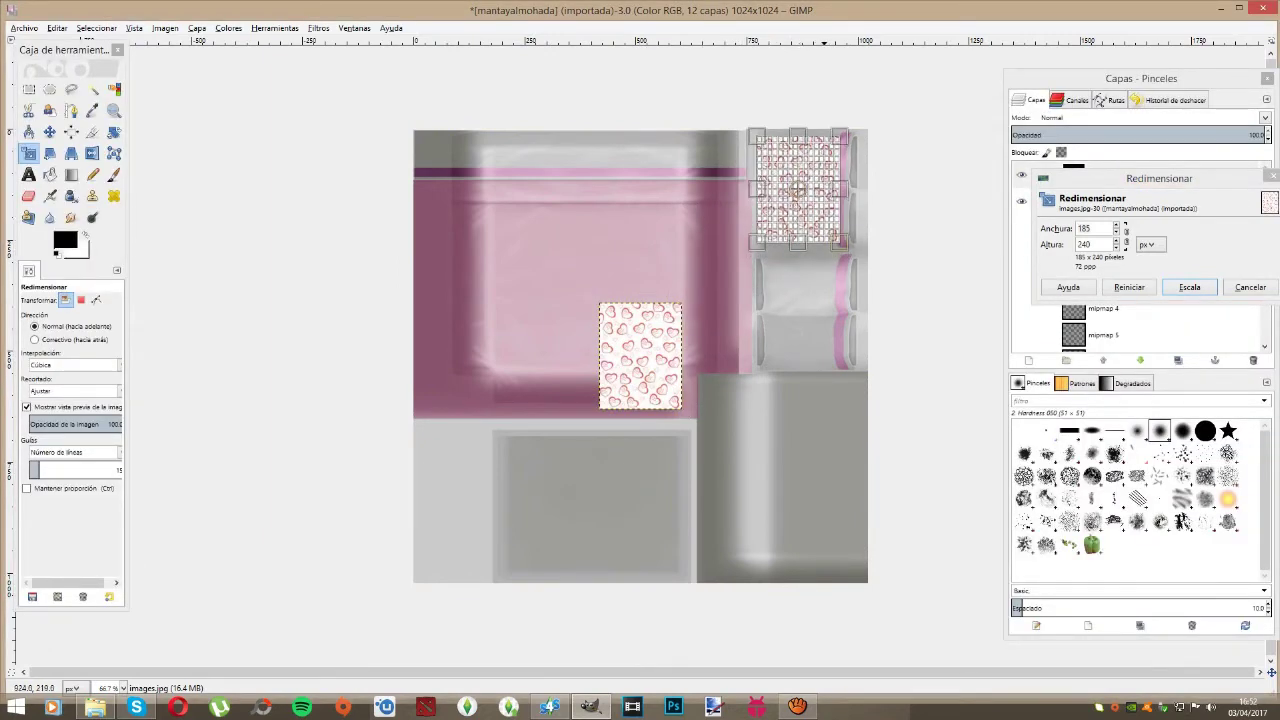
left_click_drag(854, 254, 869, 196)
left_click_drag(810, 133, 807, 126)
key("Return")
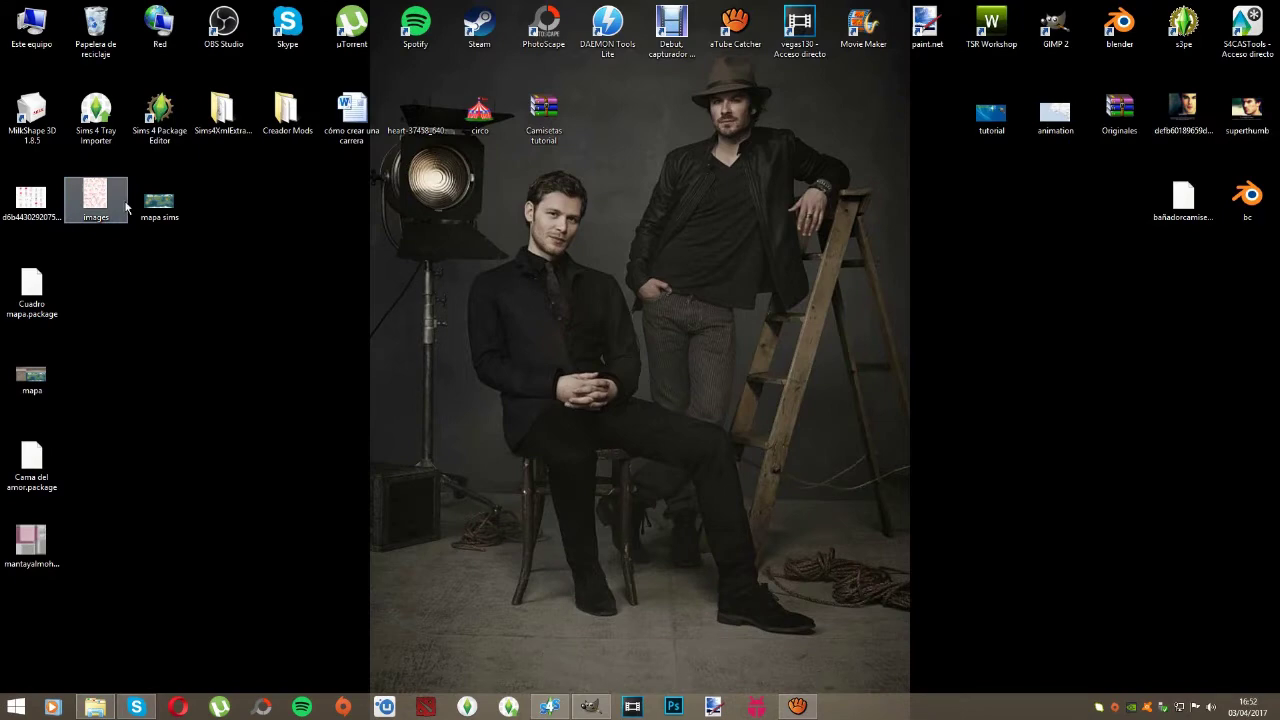
Step: Add a second copy of the heart pattern and fit it over the second pillow section from the top
left_click_drag(104, 207, 769, 293)
left_click(660, 372)
left_click_drag(646, 350, 797, 240)
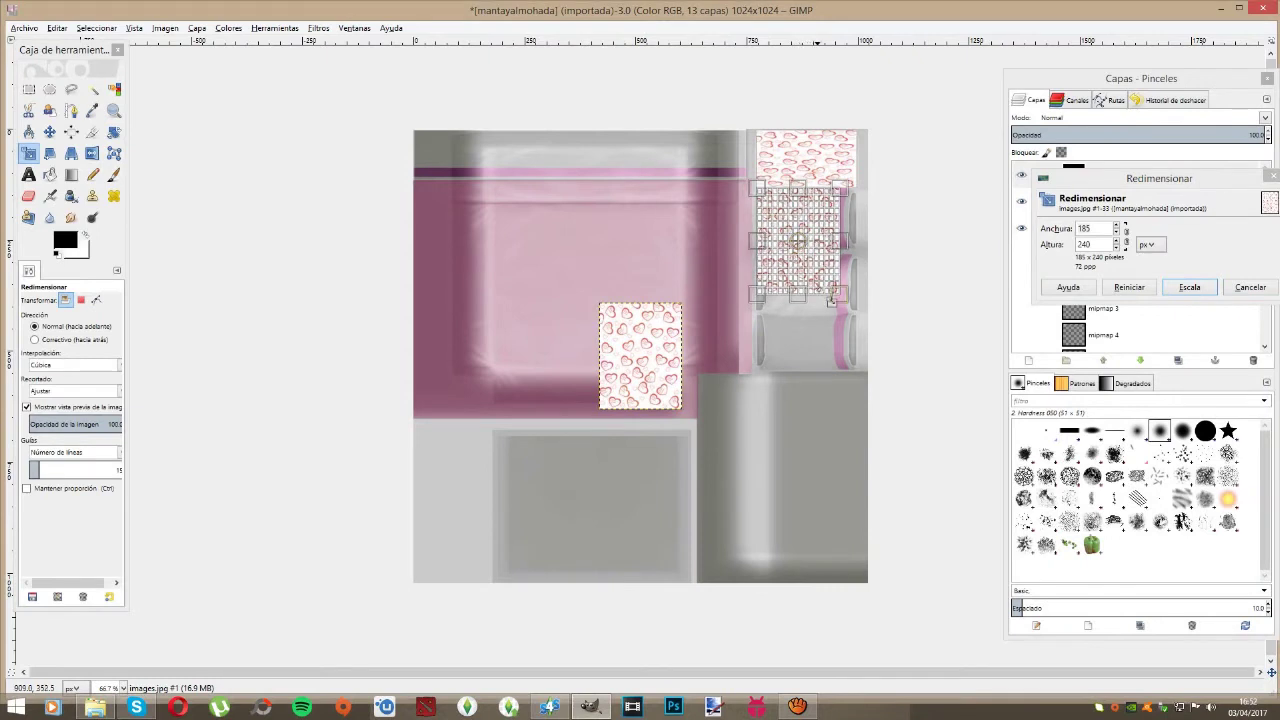
left_click_drag(845, 302, 865, 261)
left_click(1185, 288)
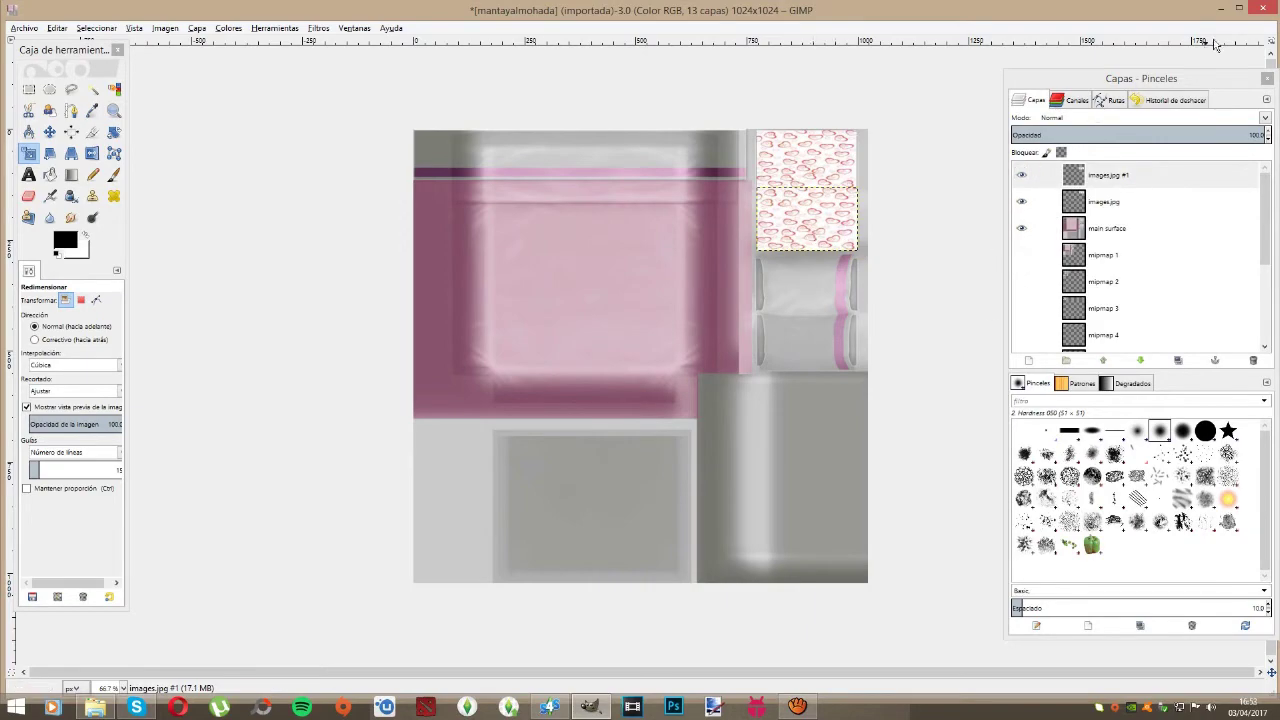
Step: Add a third copy of the heart pattern and scale it to 233 × 131 px over the third pillow section
left_click(1224, 12)
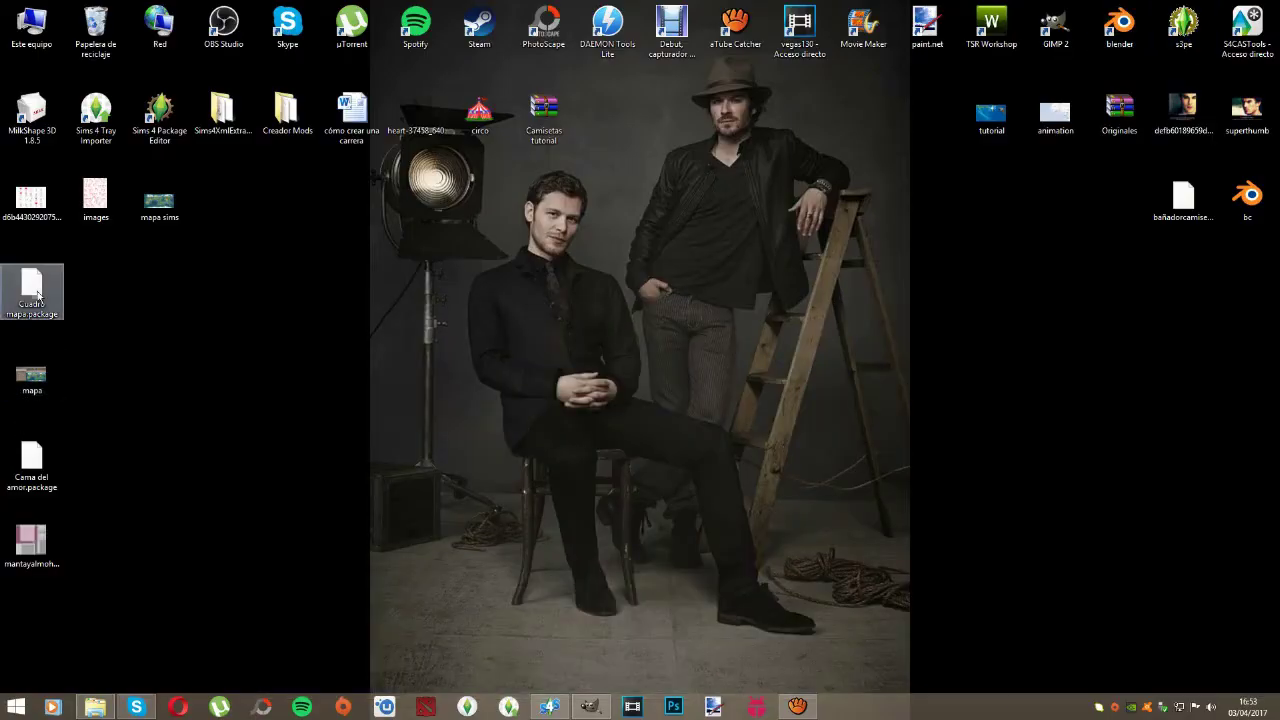
left_click_drag(95, 200, 745, 294)
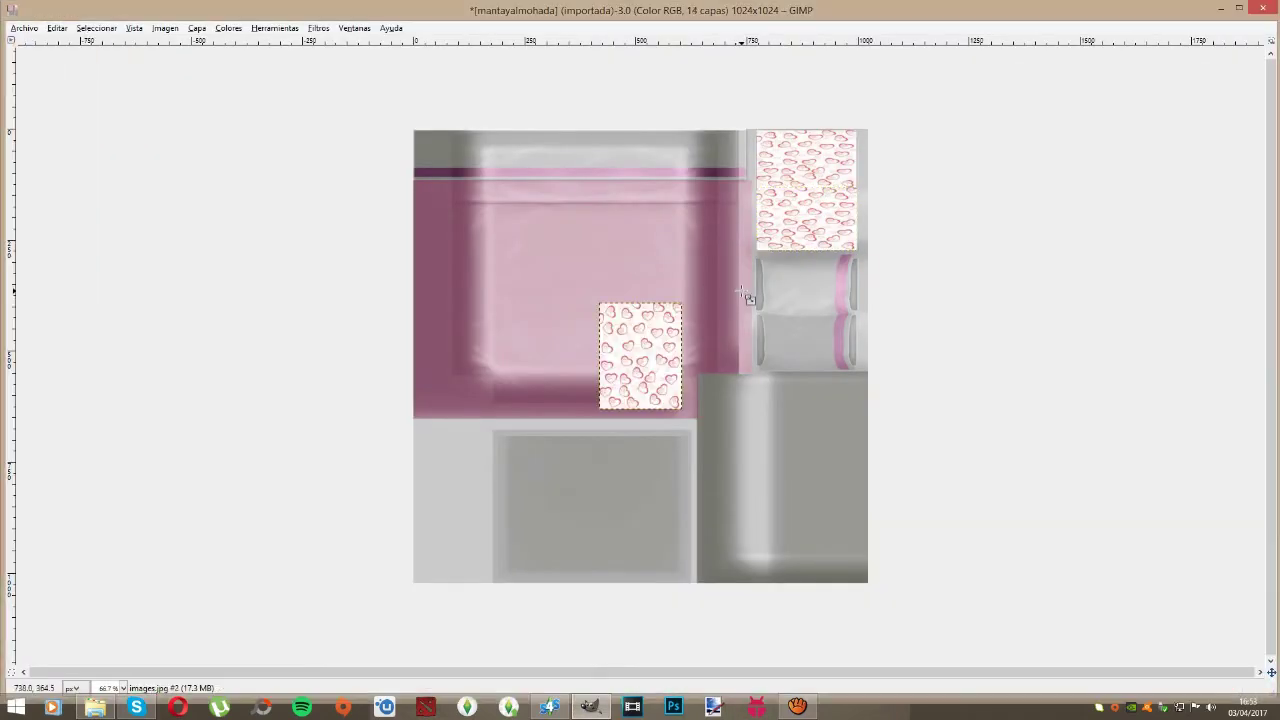
left_click_drag(653, 368, 801, 311)
left_click_drag(846, 375, 869, 326)
left_click_drag(808, 259, 812, 256)
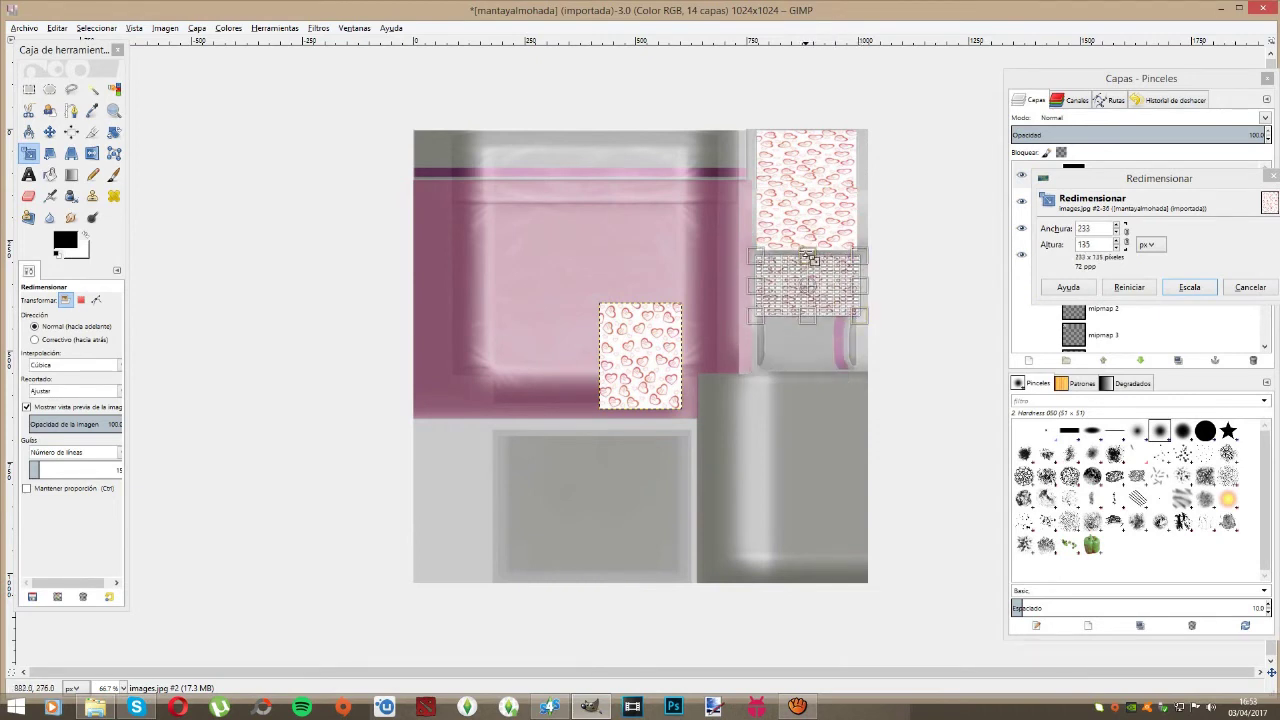
left_click_drag(812, 320, 813, 318)
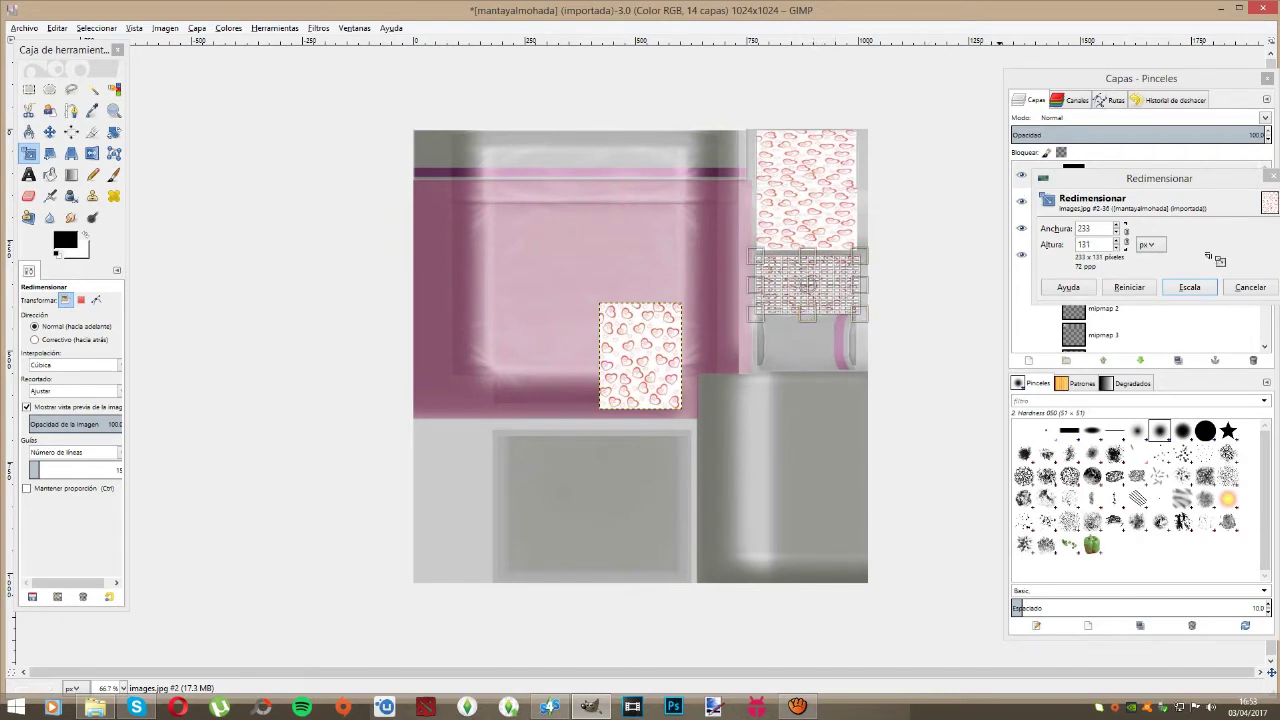
left_click(1200, 292)
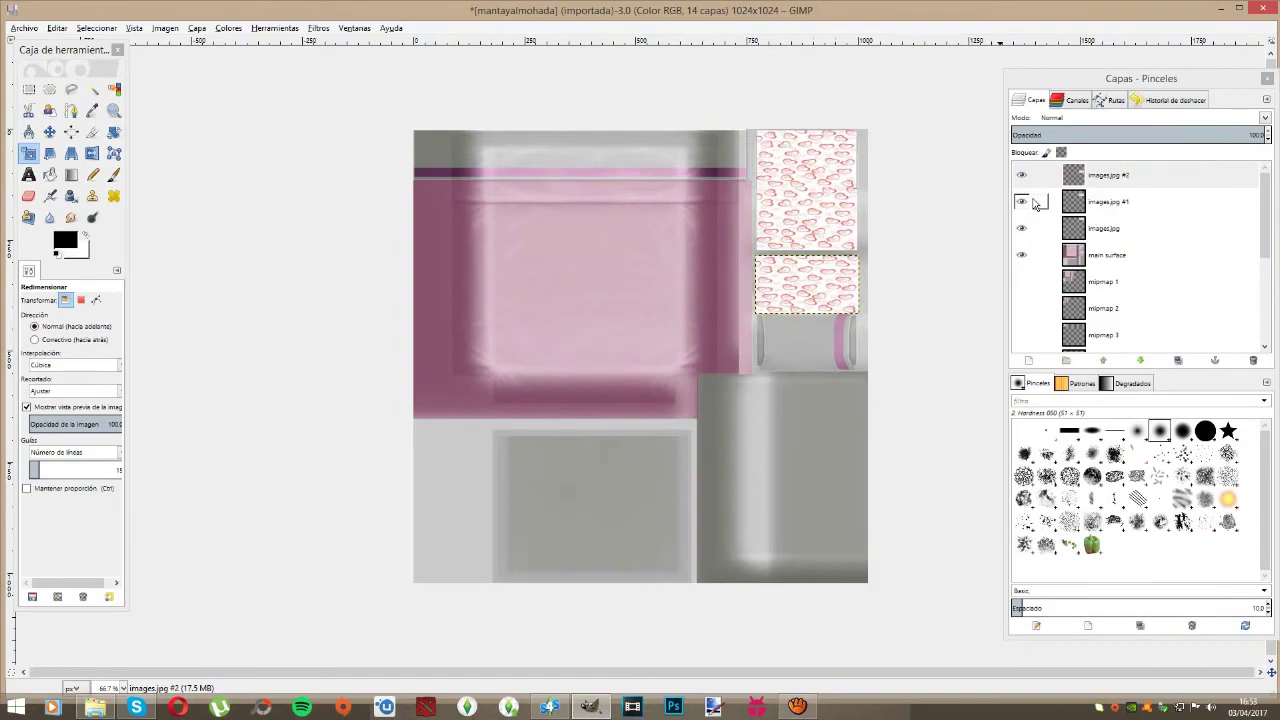
Step: Add a fourth copy of the heart pattern and fit it over the lowest pillow section
left_click(1221, 8)
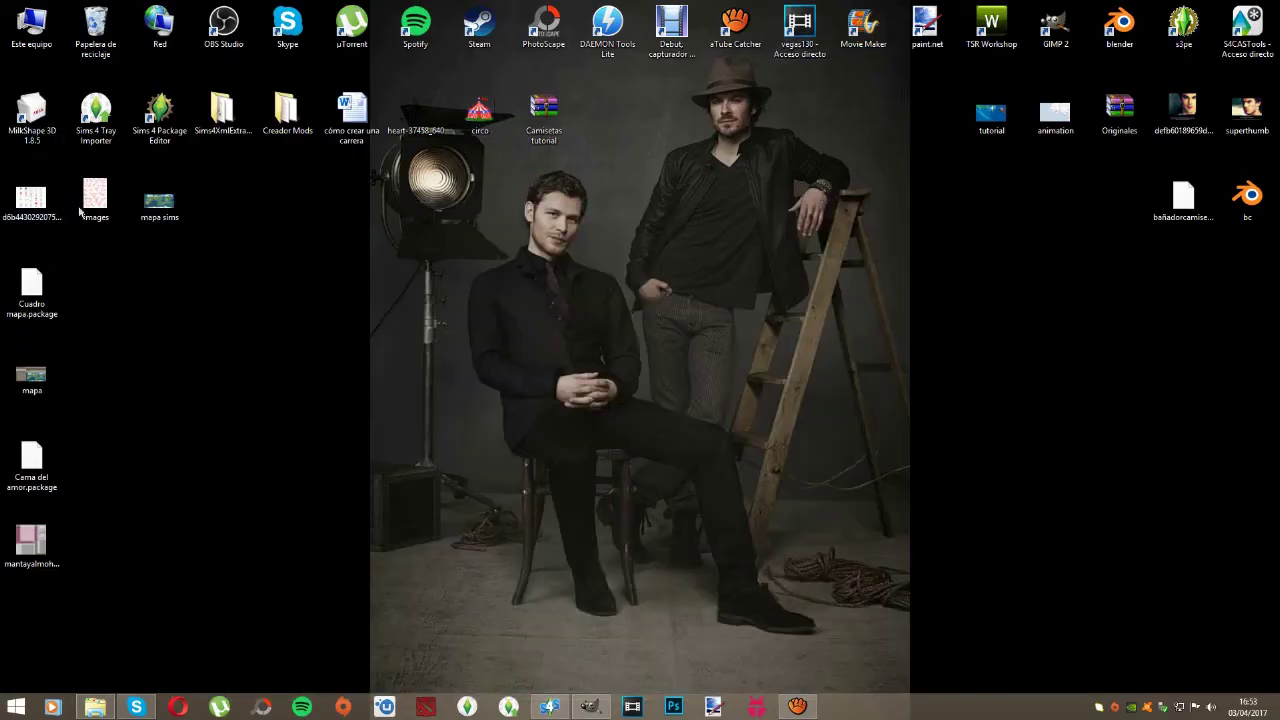
left_click_drag(95, 200, 796, 349)
left_click(679, 362)
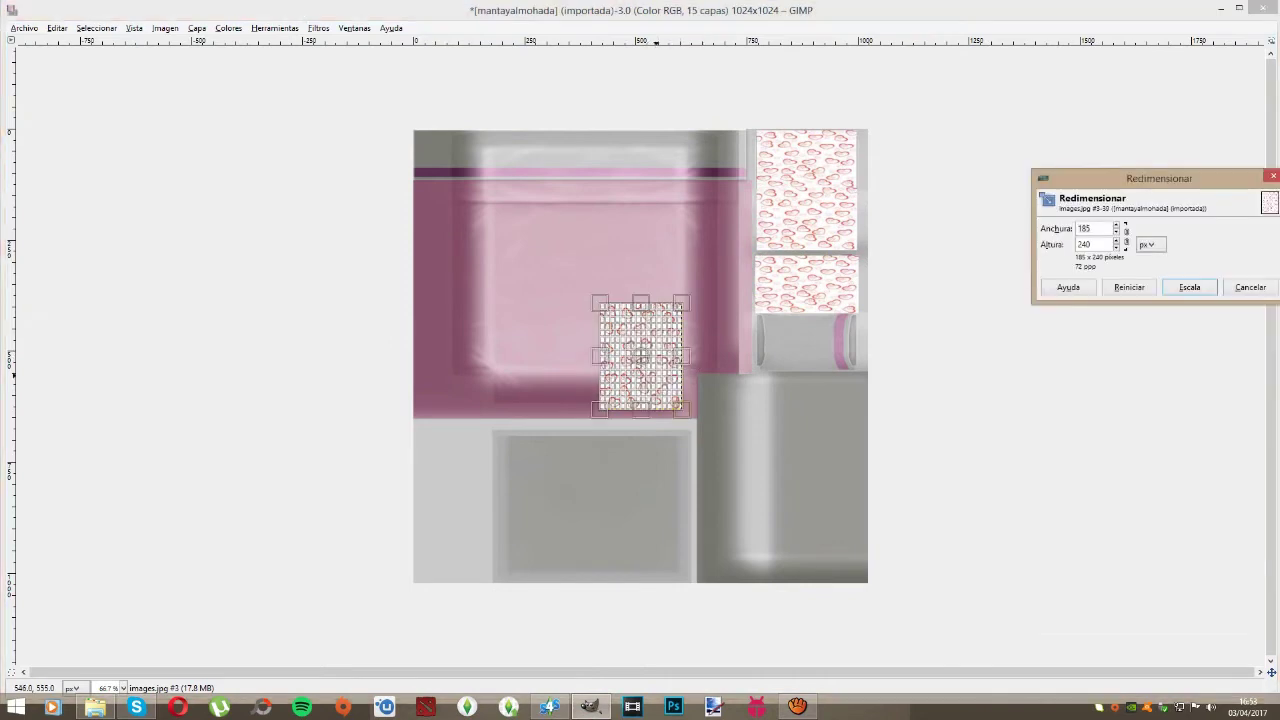
mouse_move(640, 355)
left_mouse_down()
mouse_move(800, 368)
mouse_move(810, 382)
left_mouse_up()
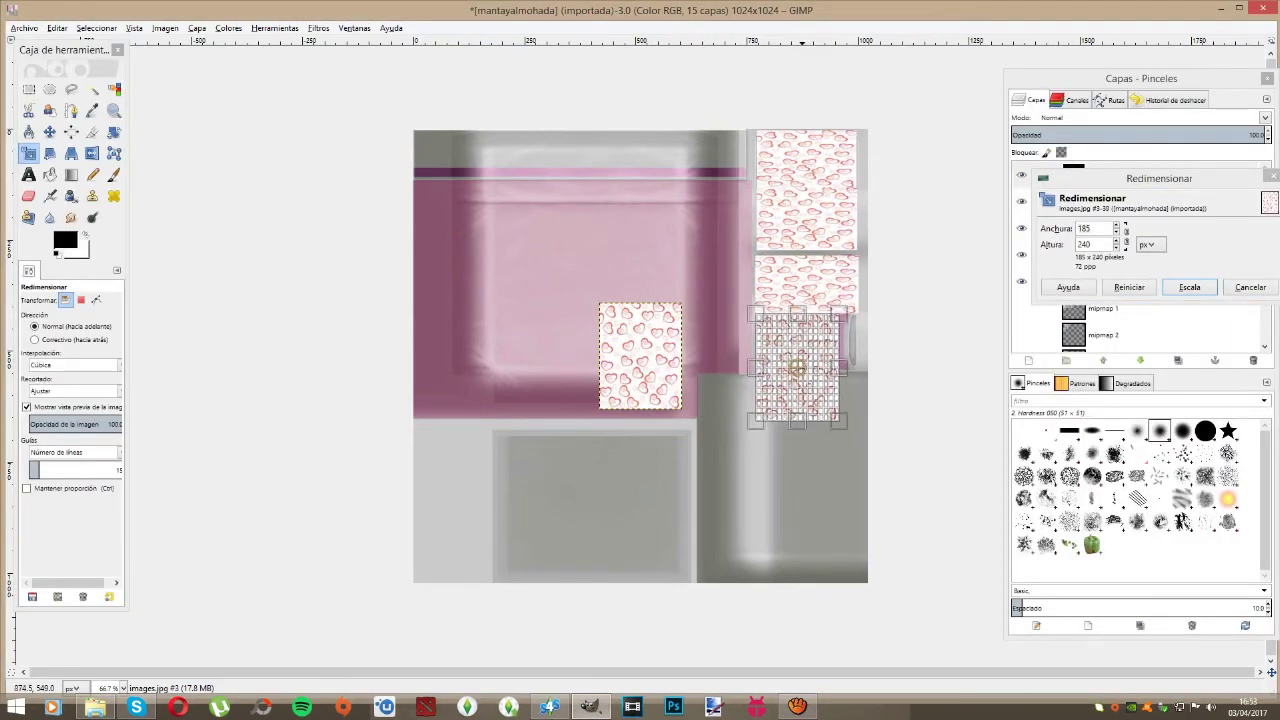
left_click_drag(851, 428, 876, 380)
left_click(1189, 287)
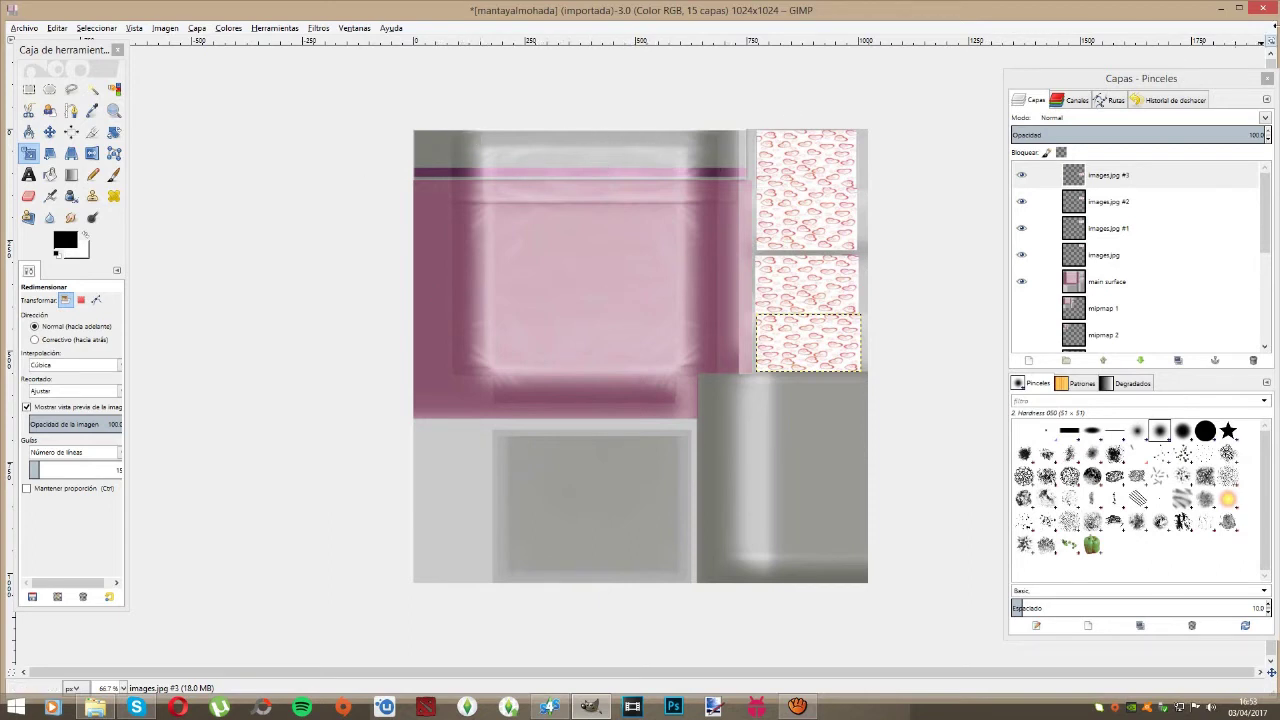
Step: Add the picture of circular couple drawings as a layer, move it toward the texture's upper-left corner and scale it down
left_click(1224, 8)
left_click_drag(31, 205, 540, 258)
key("shift+t")
left_click(690, 288)
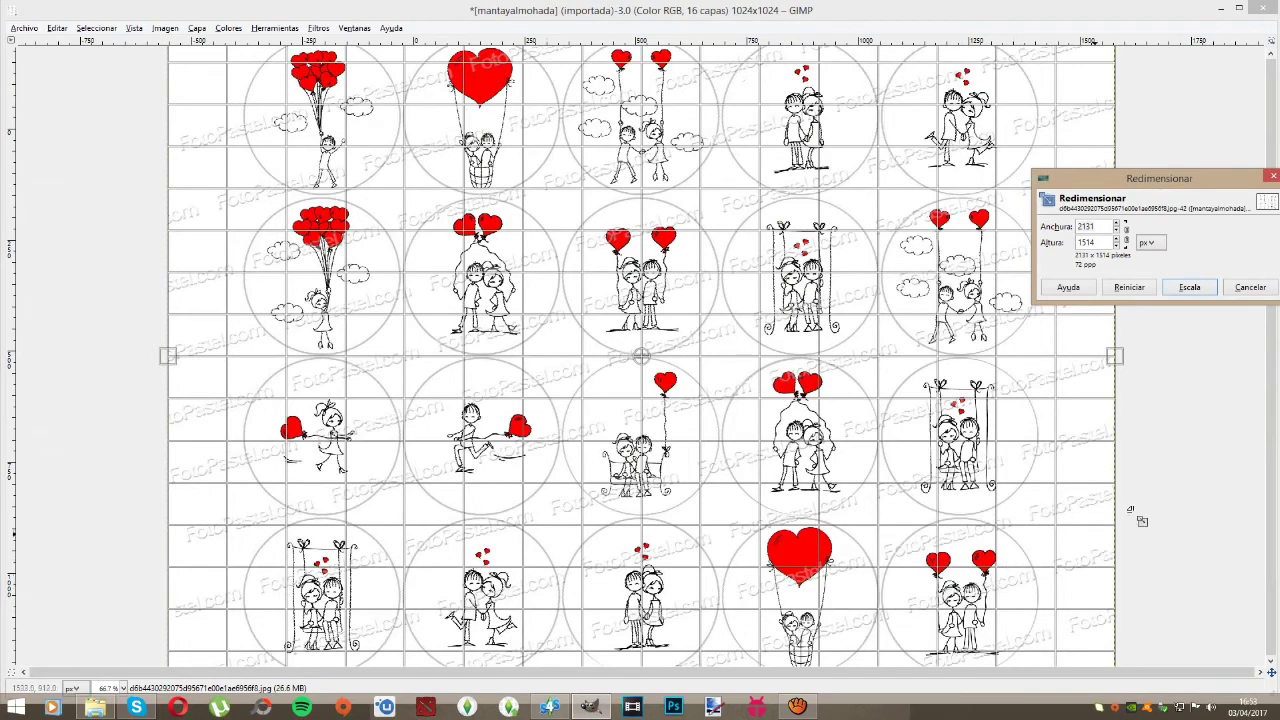
left_click_drag(641, 355, 263, 100)
left_click_drag(740, 442, 447, 226)
left_click(1189, 287)
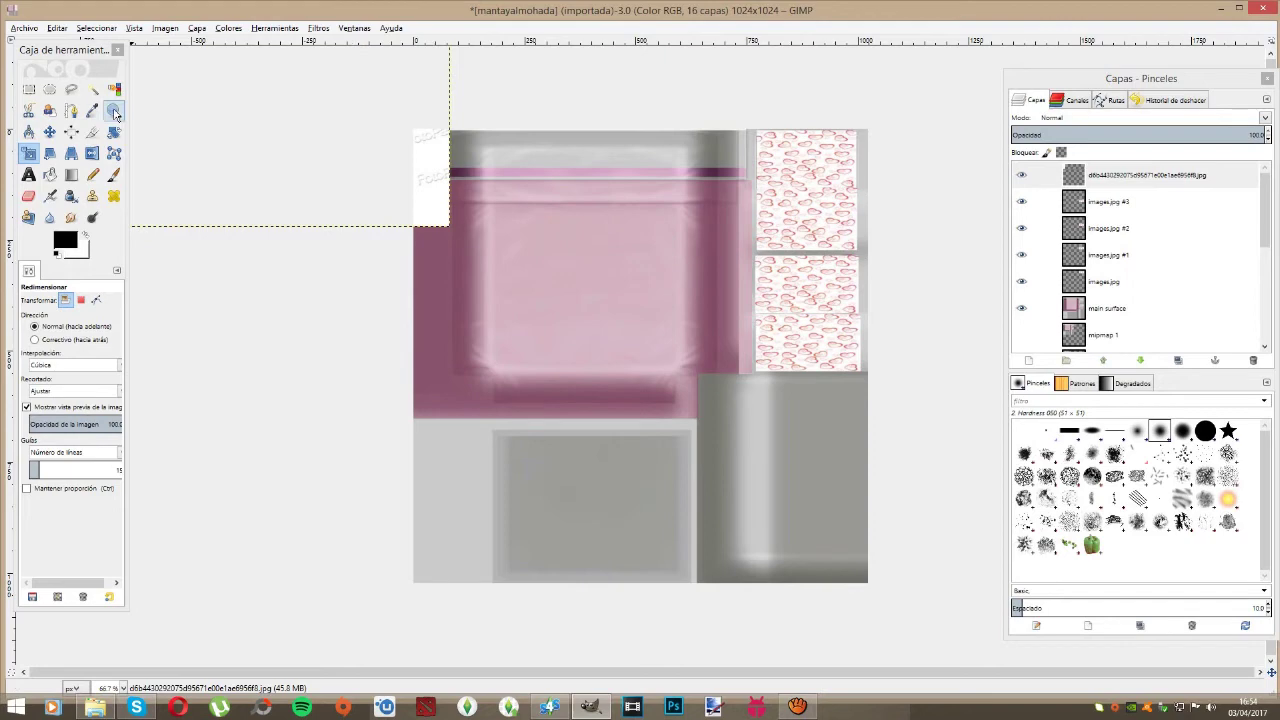
Step: Move the couple-drawings layer onto the upper-left part of the texture and scale it to about 511 × 397 px
left_click(114, 110)
left_click(45, 336)
left_click(416, 388)
left_click(416, 388)
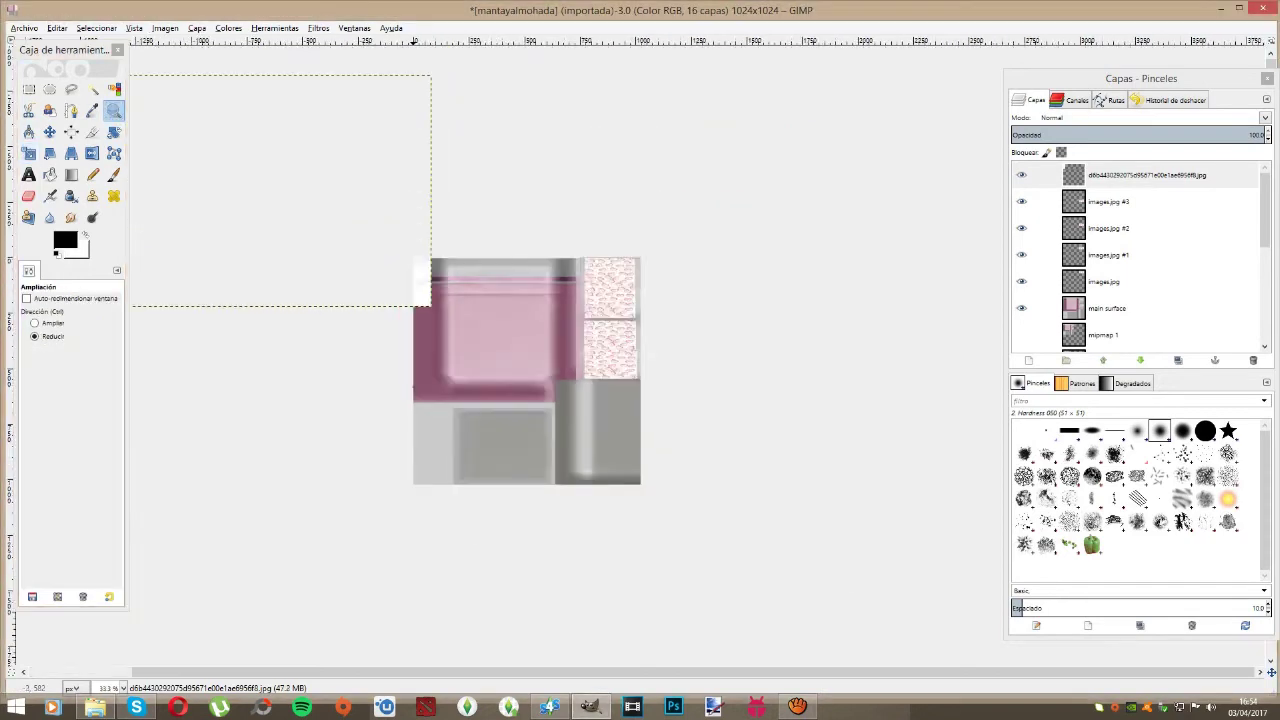
left_click(416, 388)
left_click(416, 388)
left_click(29, 153)
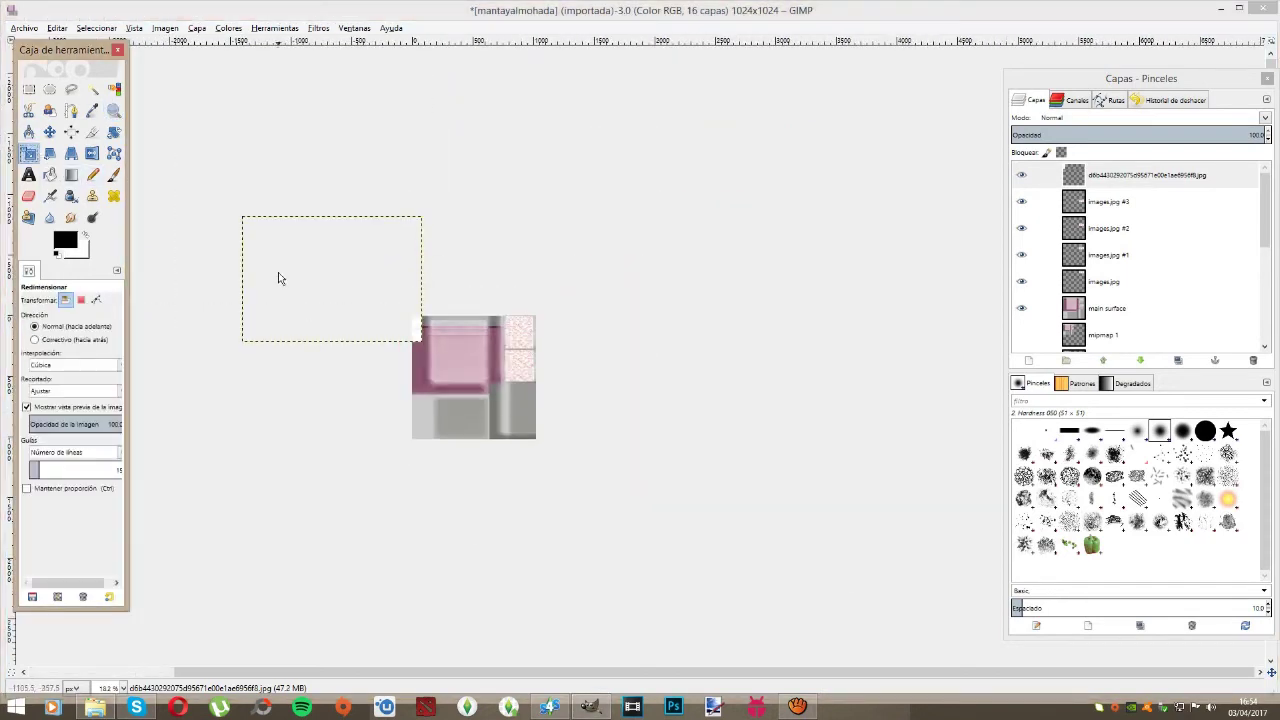
left_click(280, 278)
key("Tab")
left_click_drag(331, 279, 510, 384)
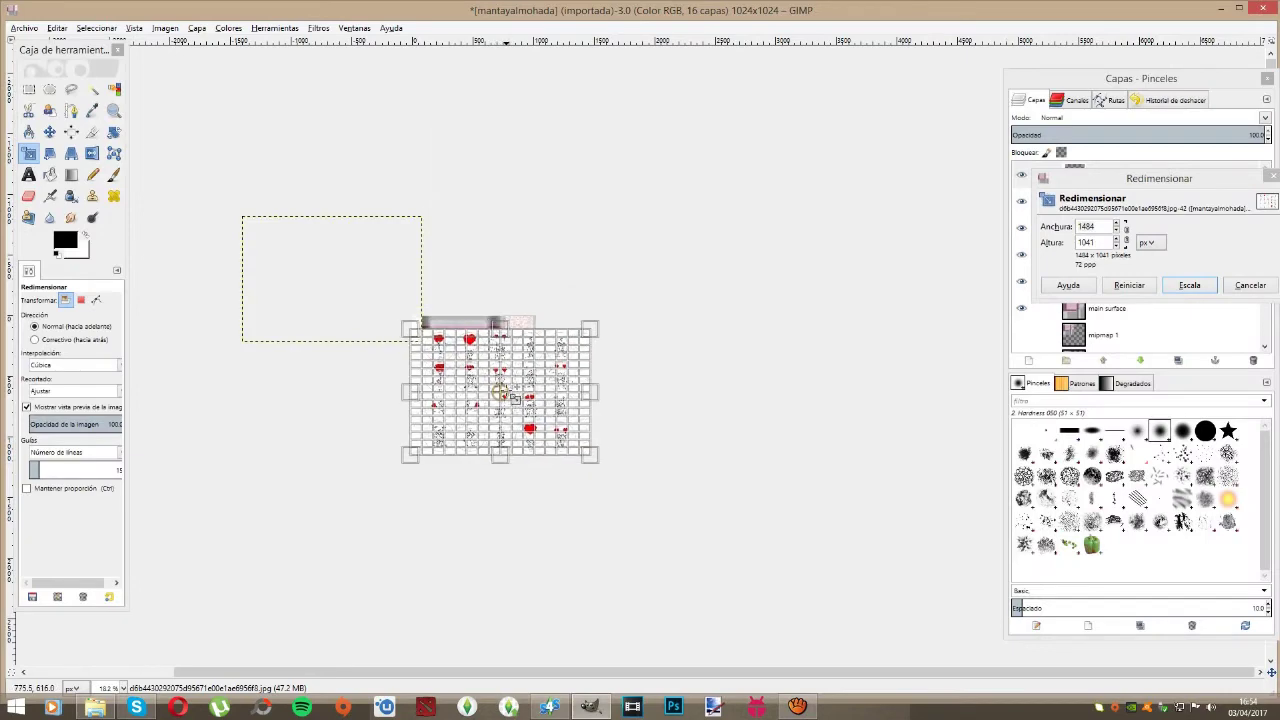
left_click_drag(600, 446, 494, 378)
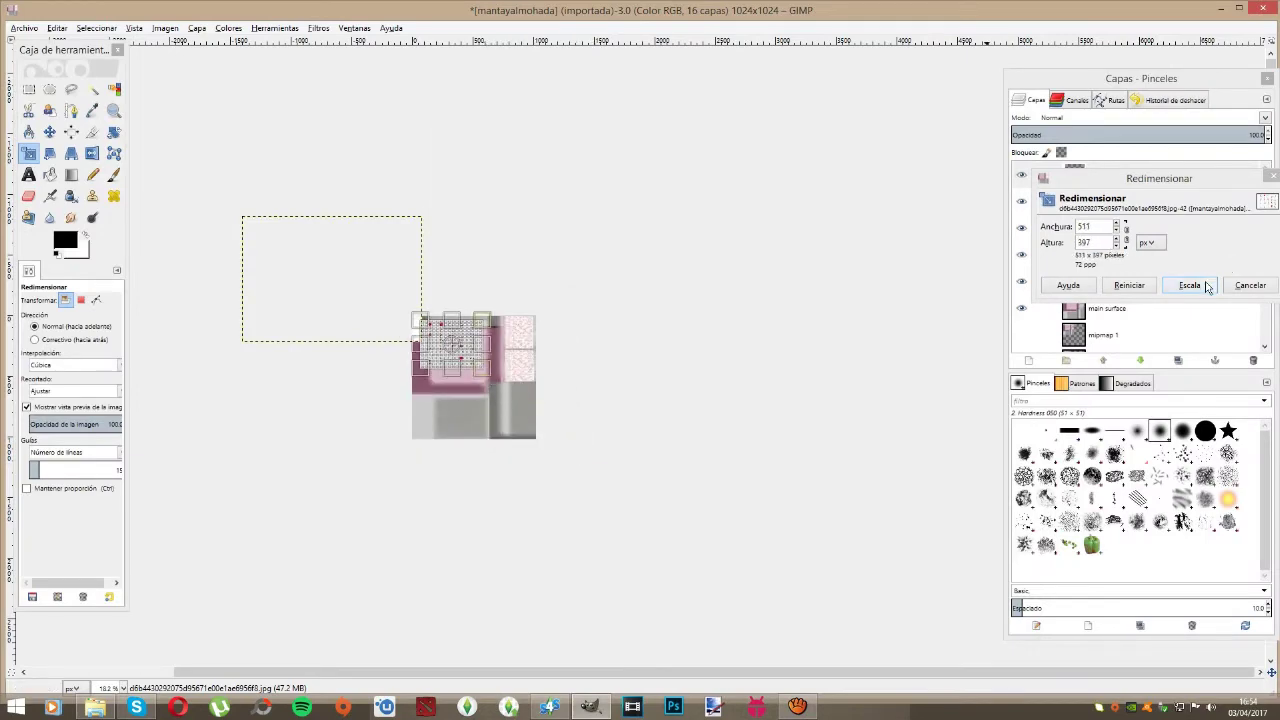
left_click(1190, 285)
Step: Scale the couple-drawings layer to 749 × 564 px so that it covers the pink blanket area from the texture's left edge
left_click(114, 110)
left_click(46, 328)
left_click(374, 397)
left_click(430, 320)
left_click(505, 197)
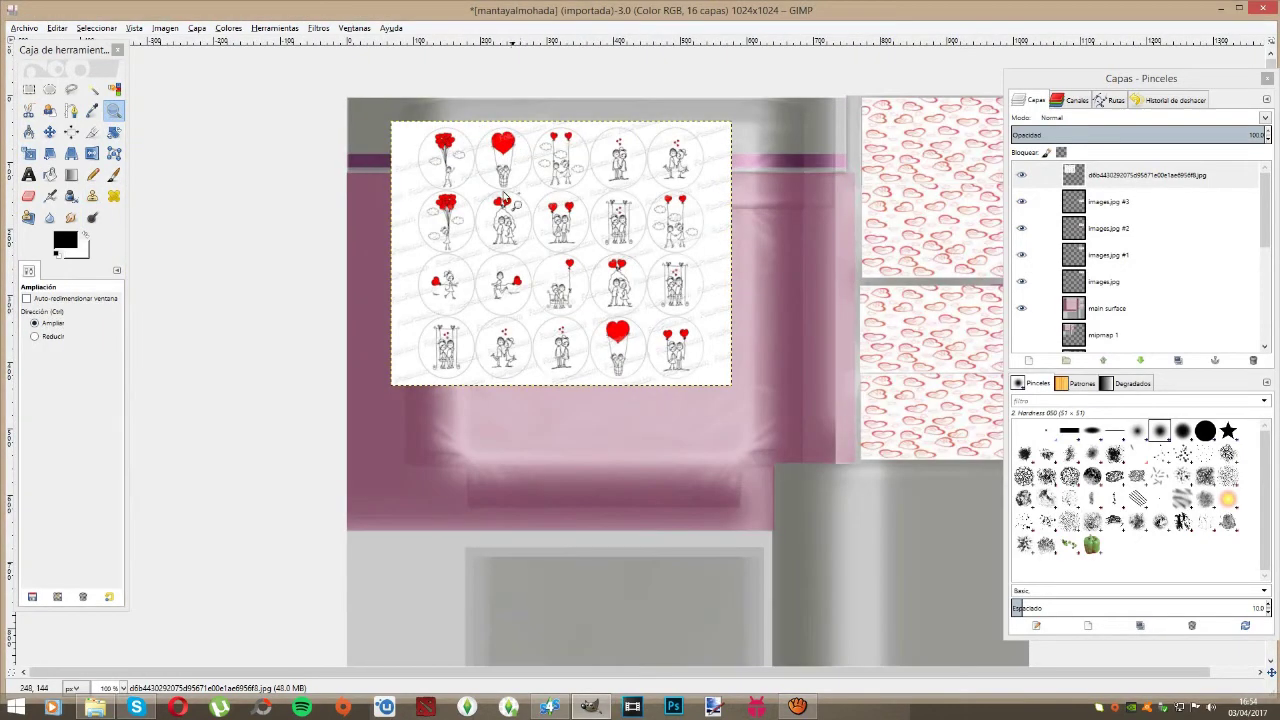
left_click(29, 153)
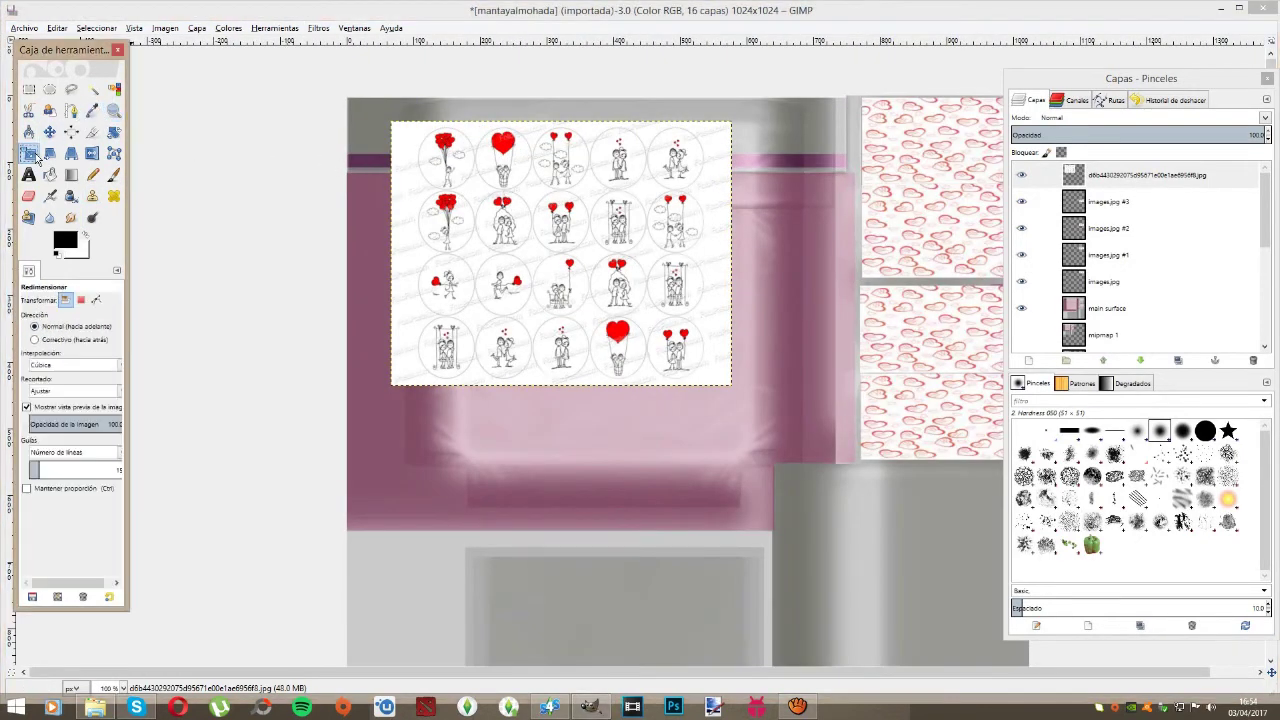
left_click(617, 232)
key("Tab")
key("Tab")
left_click_drag(567, 258, 519, 289)
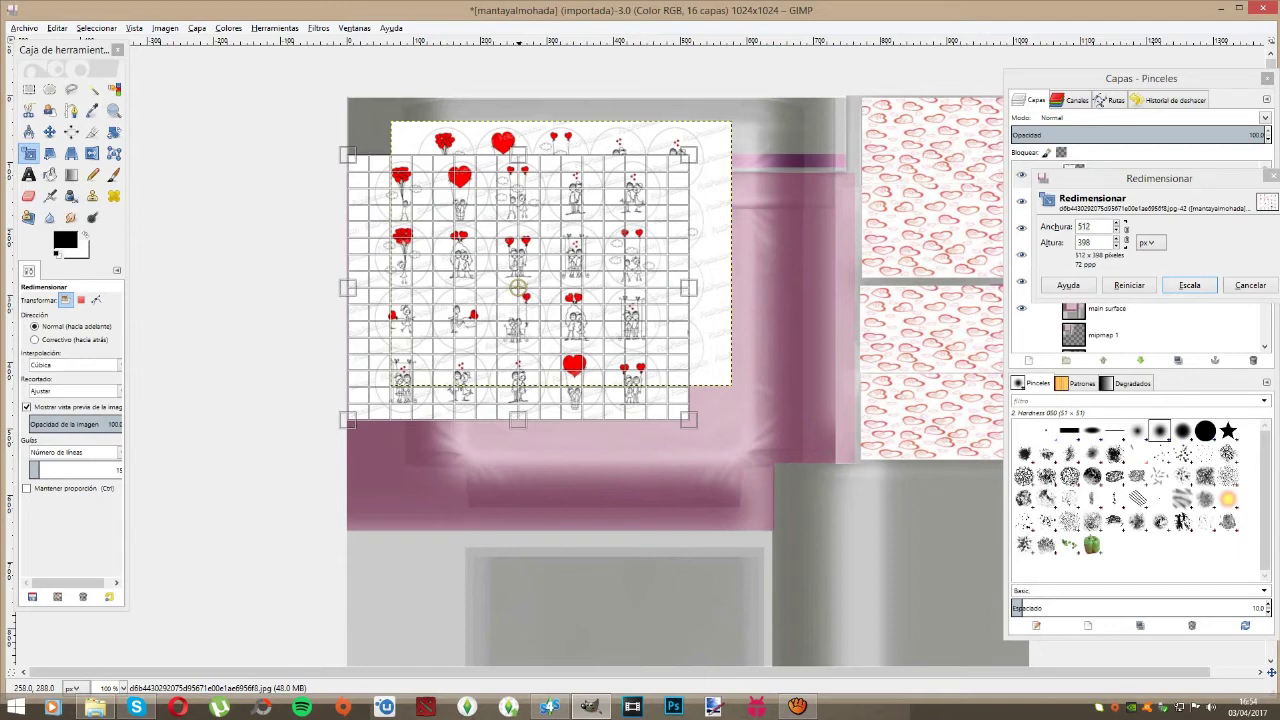
left_click_drag(704, 296, 854, 299)
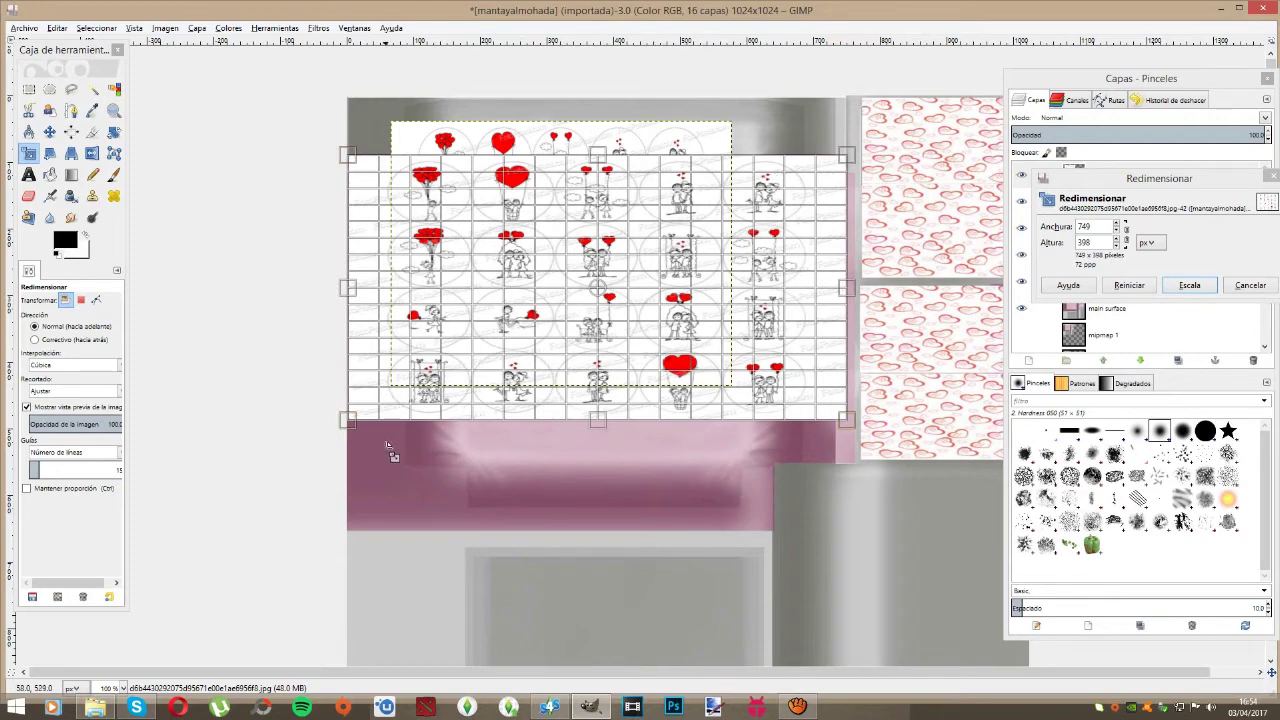
left_click_drag(604, 428, 602, 478)
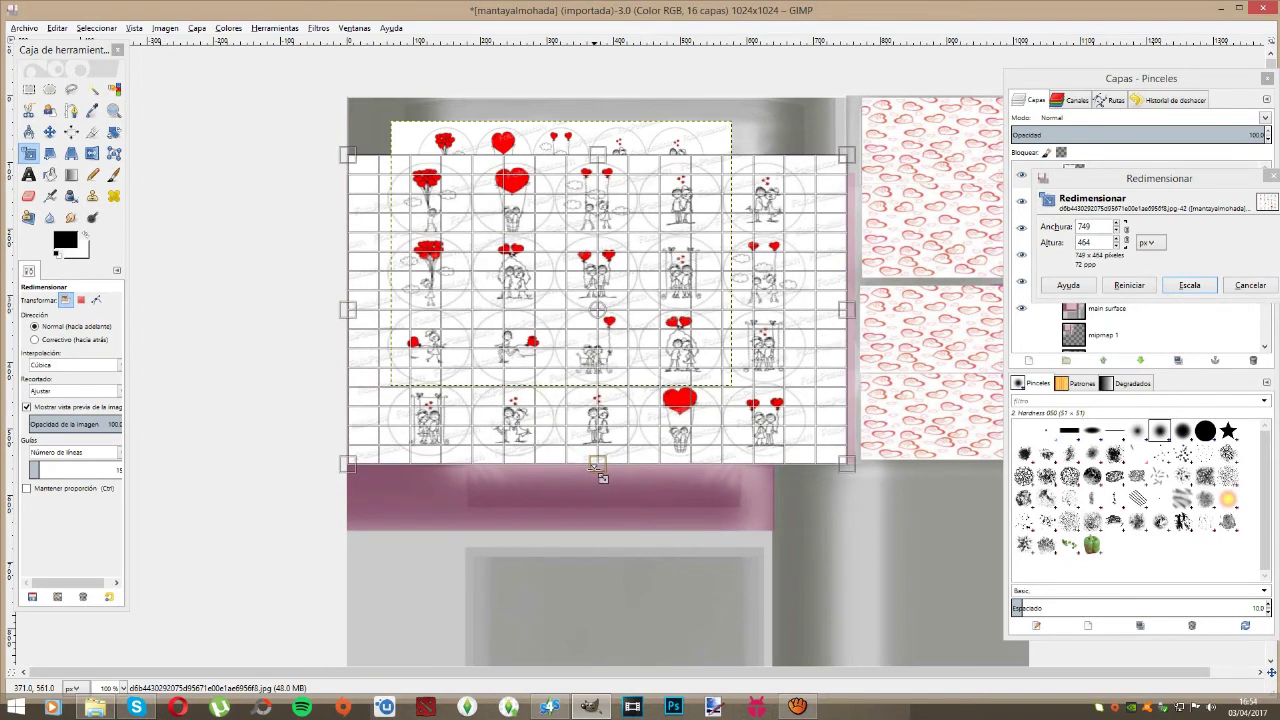
left_click_drag(602, 478, 597, 544)
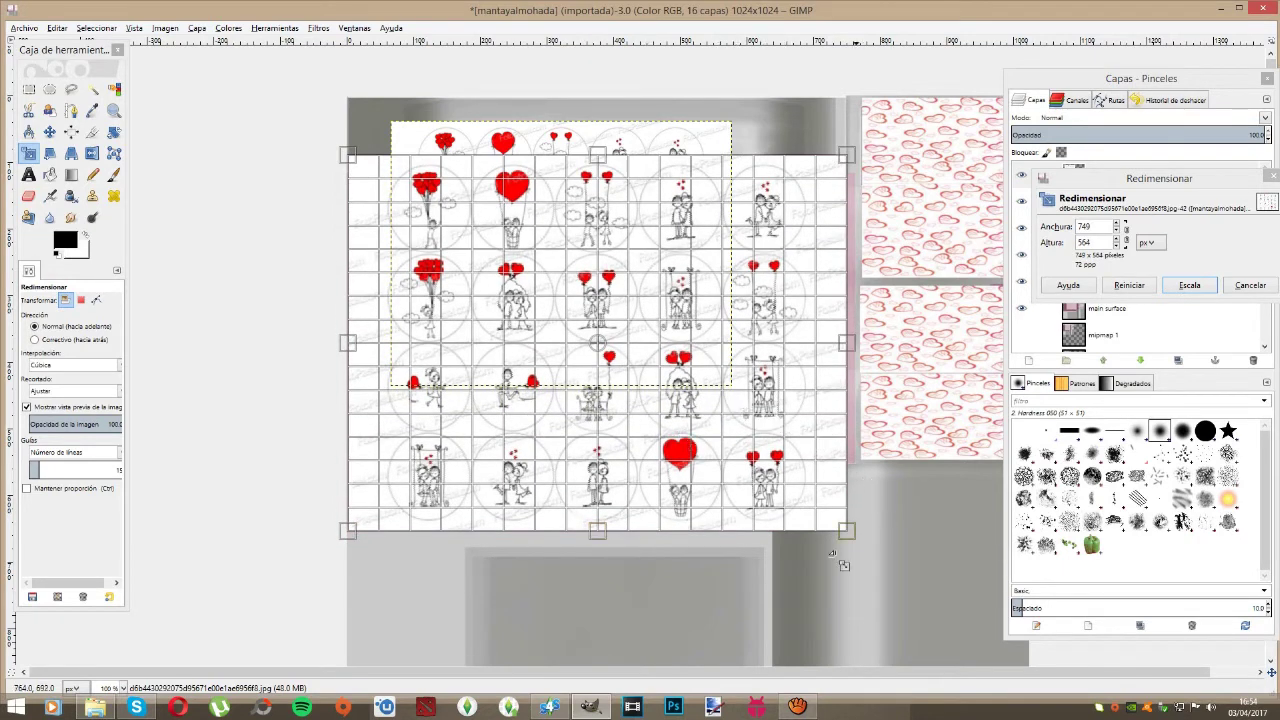
left_click(1187, 286)
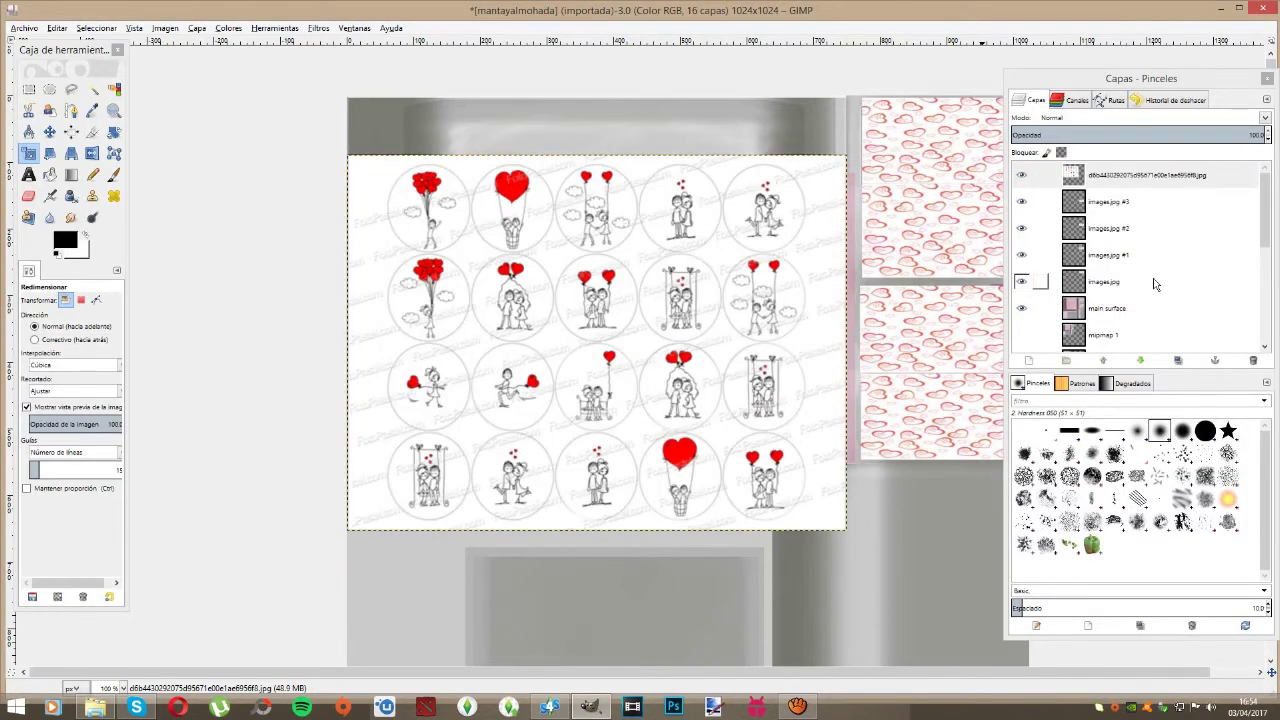
Step: Merge the couple-drawings layer and the four heart-pattern layers down into the main surface layer
right_click(1121, 177)
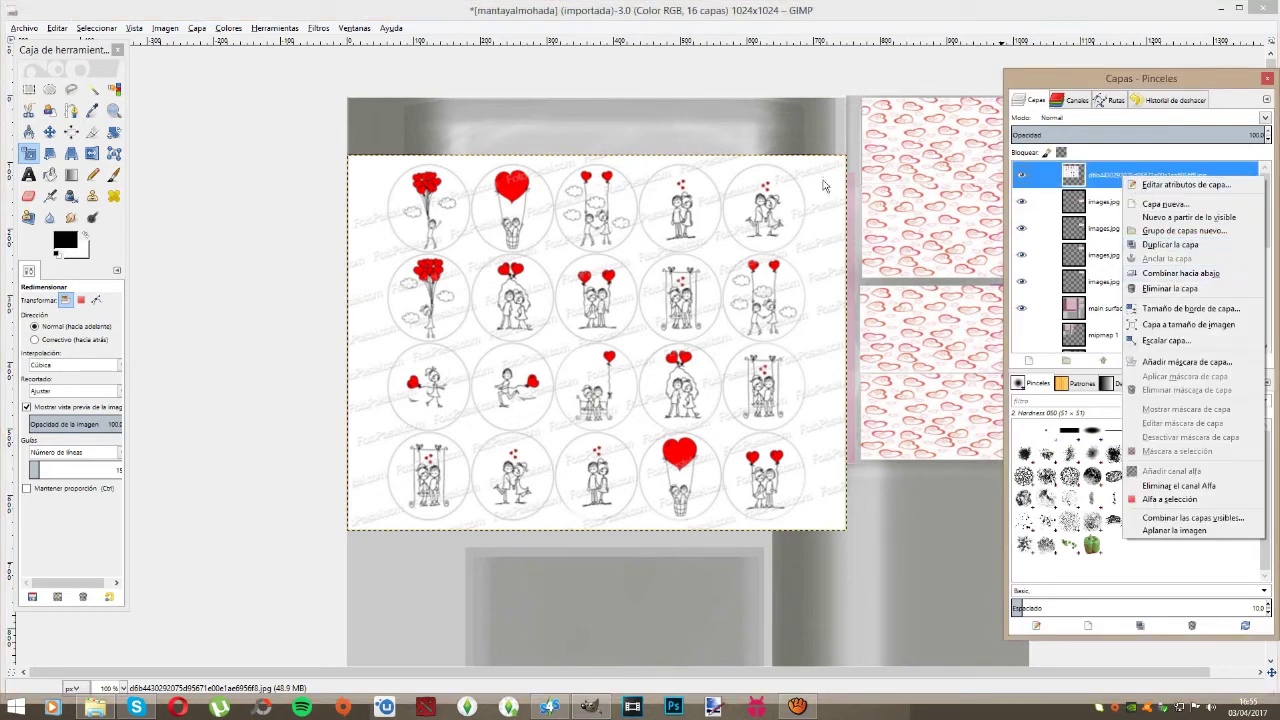
left_click(1167, 273)
right_click(1121, 177)
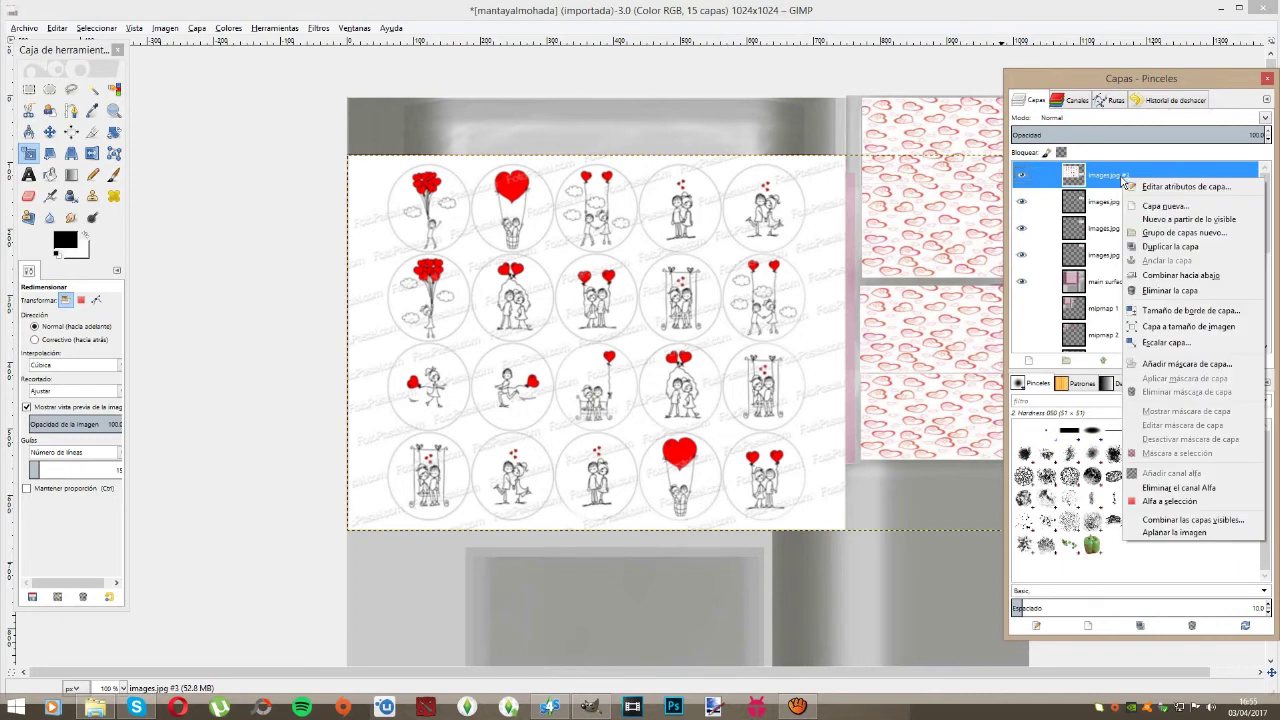
left_click(1150, 276)
right_click(1124, 176)
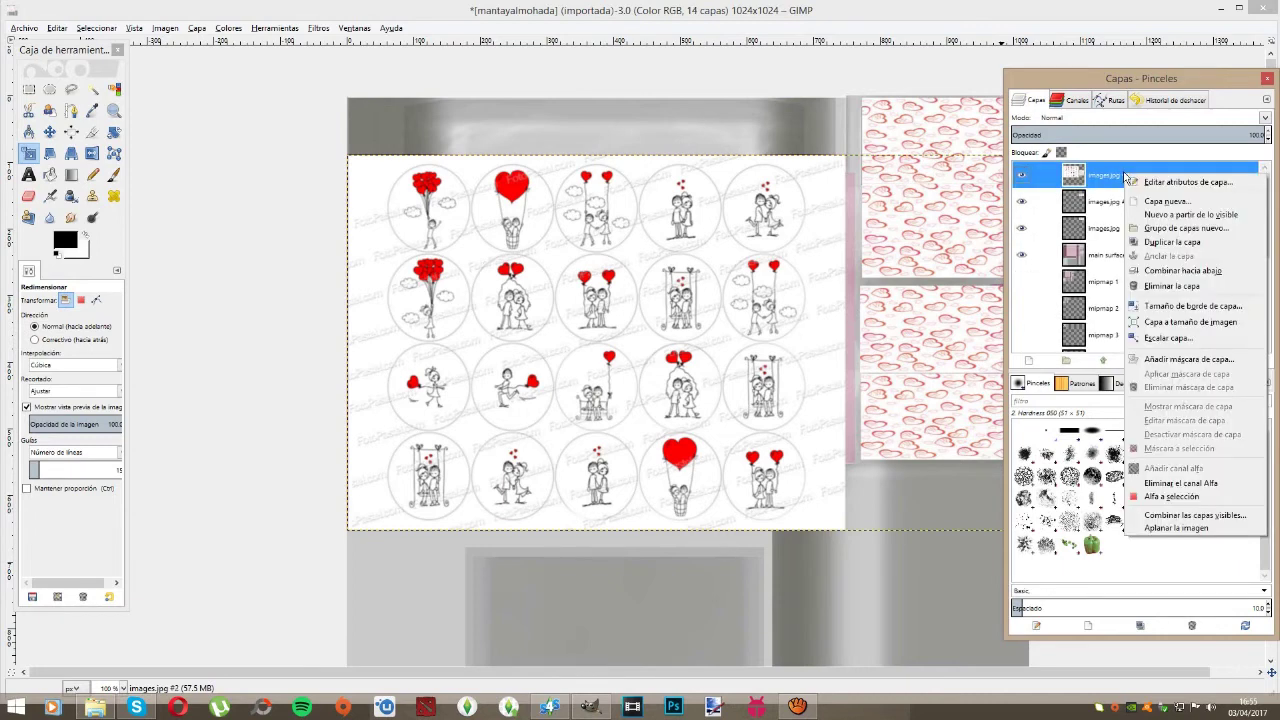
left_click(1165, 274)
right_click(1114, 176)
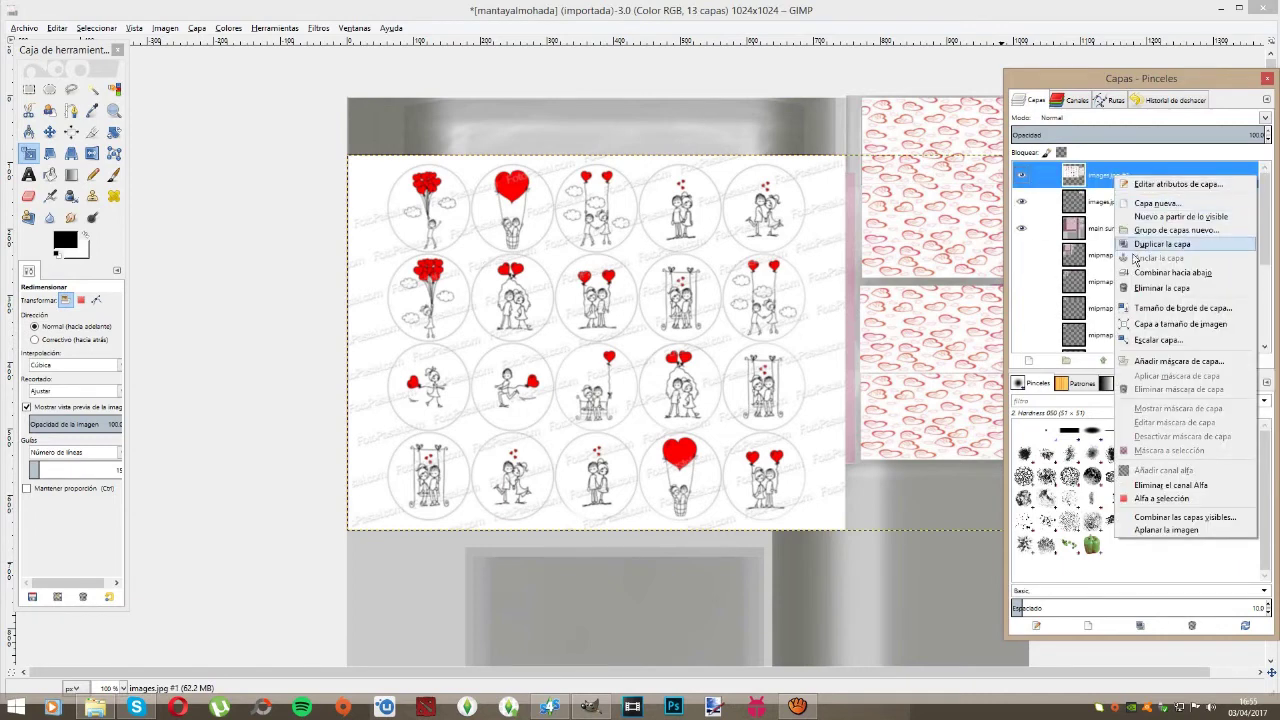
left_click(1160, 274)
right_click(1114, 176)
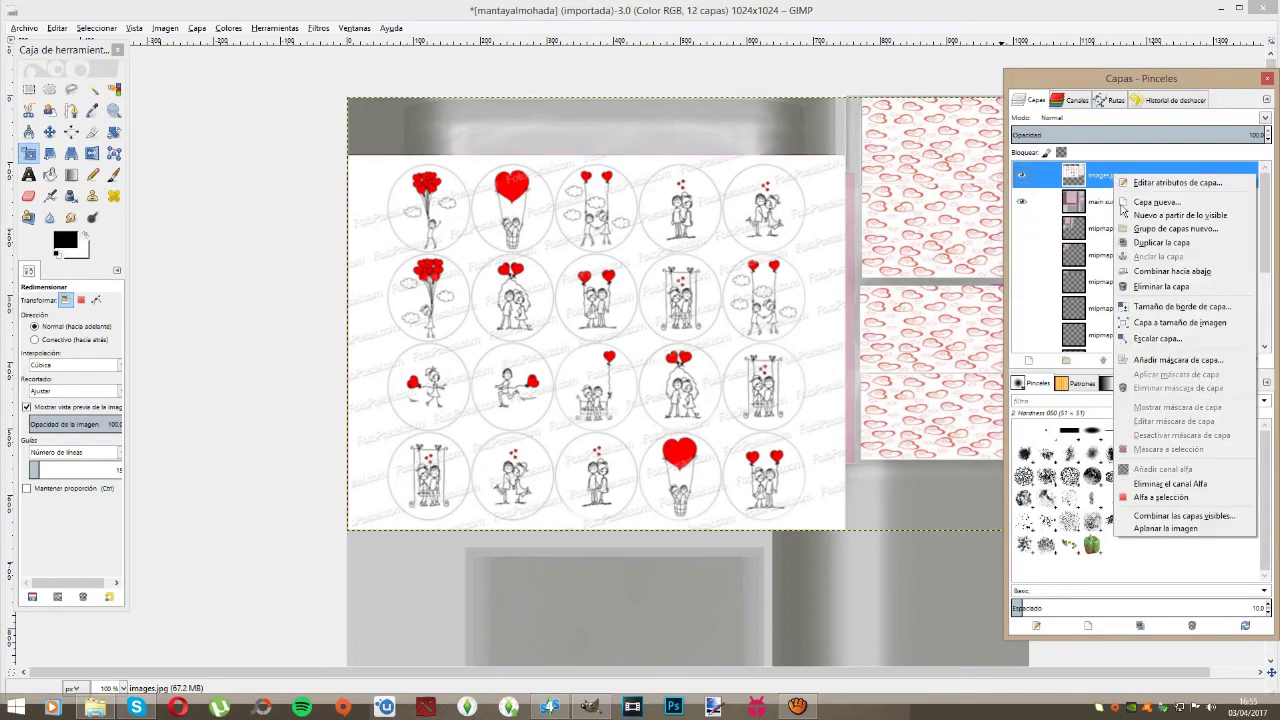
left_click(1160, 274)
Step: Delete all the mipmap layers so that only the main surface layer is left
left_click(1253, 360)
left_click(1253, 360)
left_click(1253, 360)
left_click(1253, 360)
left_click(1253, 360)
left_click(1253, 360)
left_click(1253, 360)
left_click(1253, 360)
left_click(1253, 360)
left_click(1253, 360)
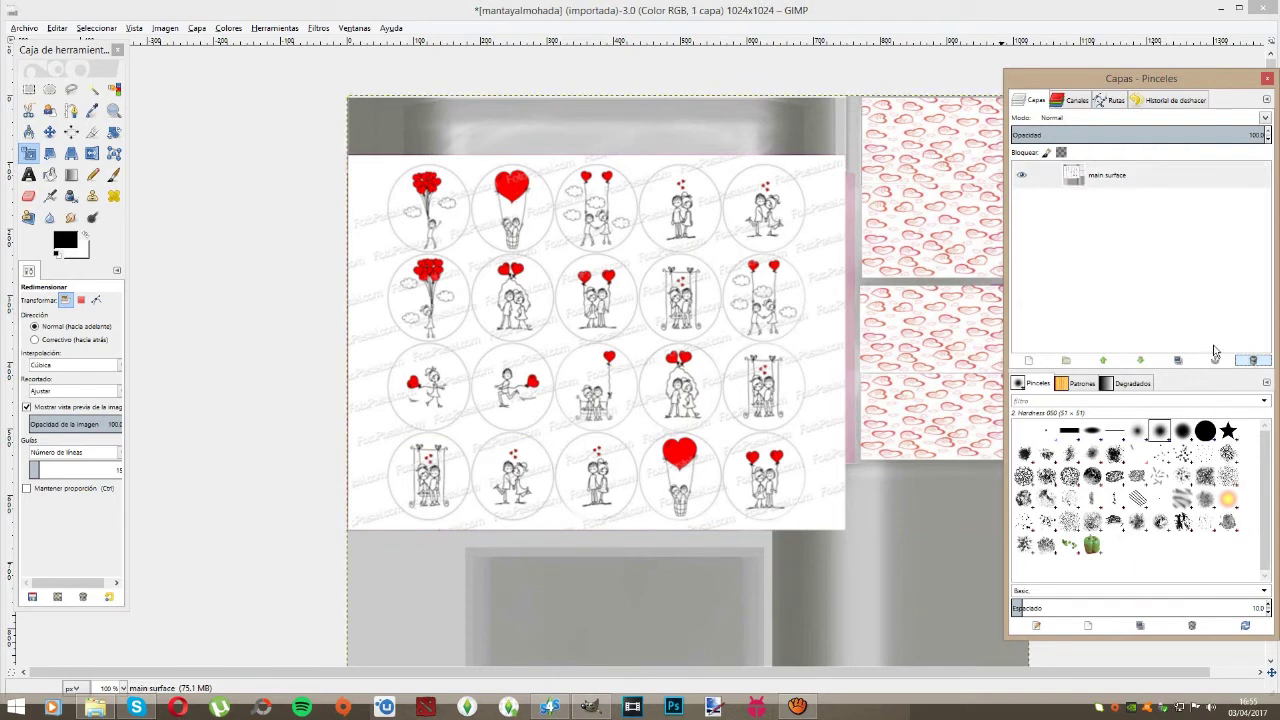
Step: Export the texture over mantayalmohada.dds on the desktop with BC3 / DXT5 compression and no mipmaps
left_click(23, 29)
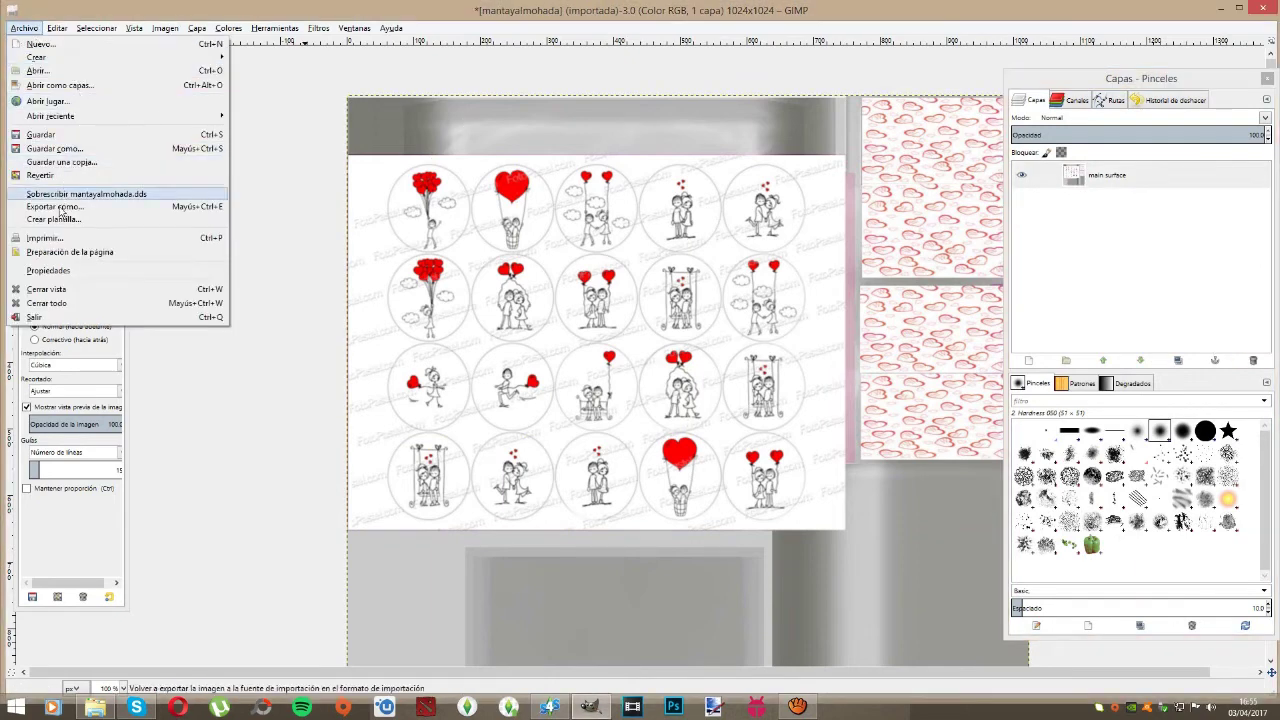
left_click(56, 208)
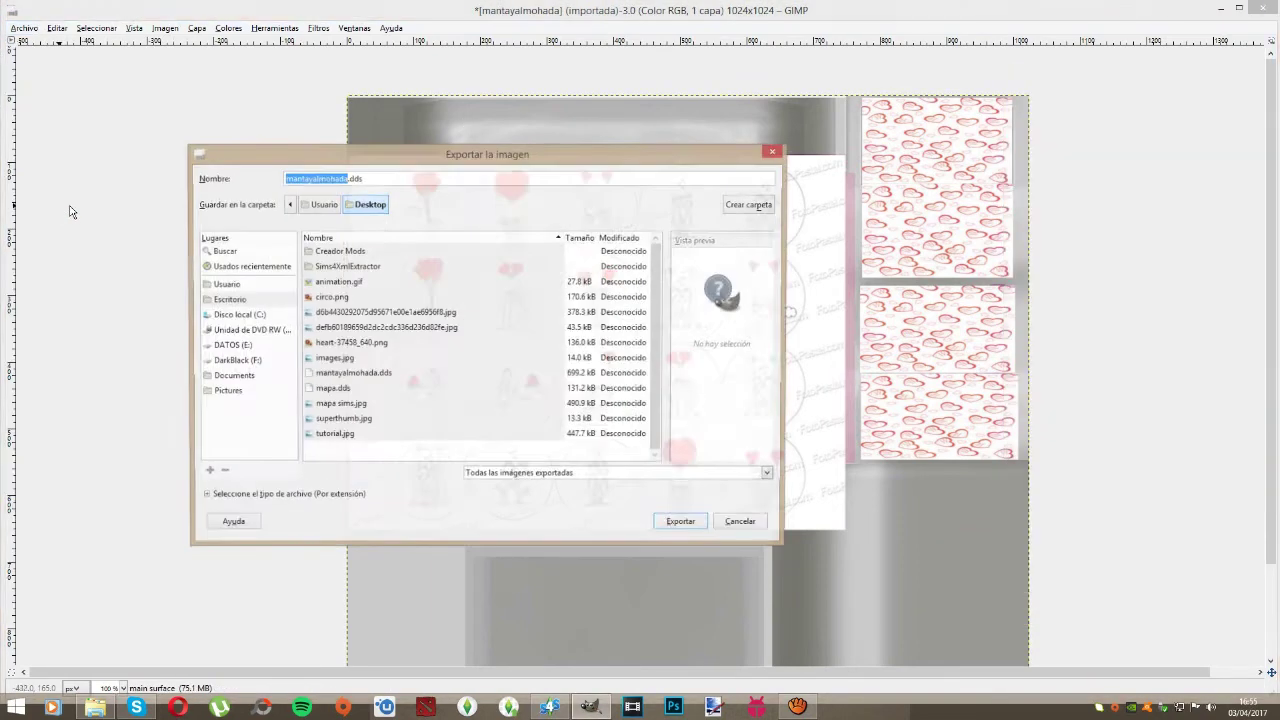
left_click(684, 526)
key("Return")
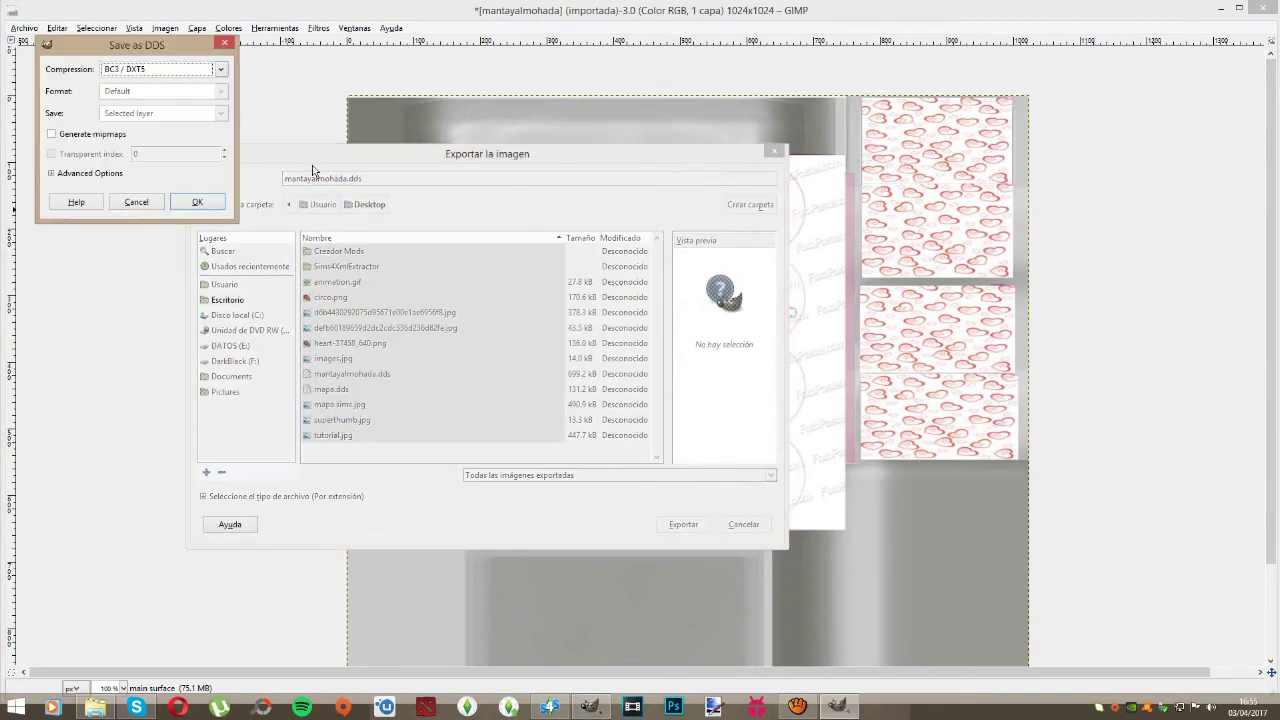
left_click(197, 203)
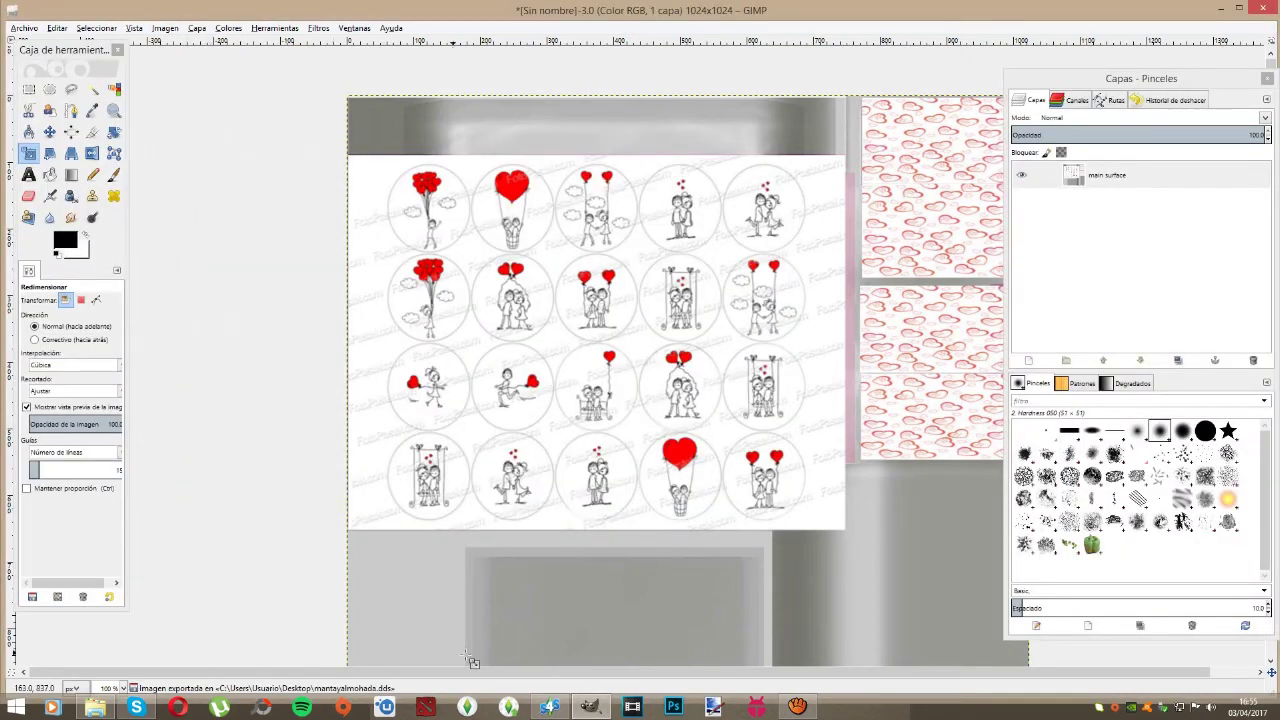
Step: Switch to Sims 4 Studio and import mantayalmohada.dds as the bed's second texture
left_click(550, 707)
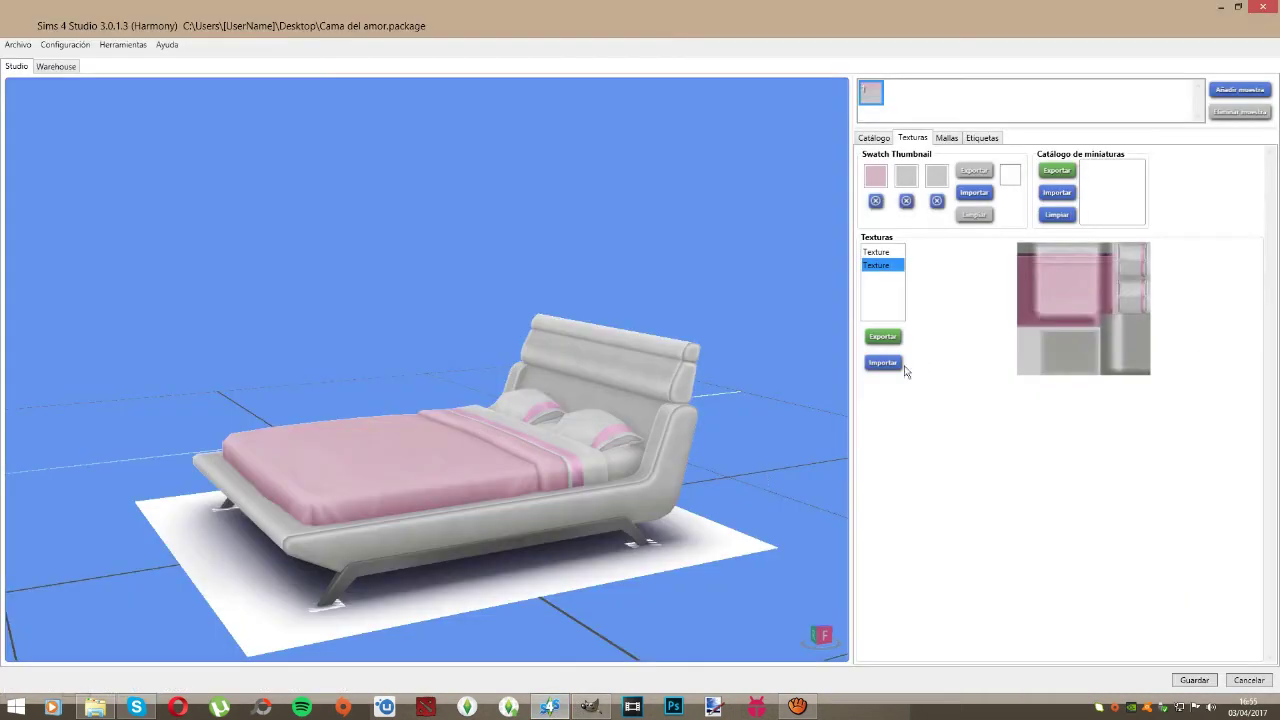
left_click(884, 364)
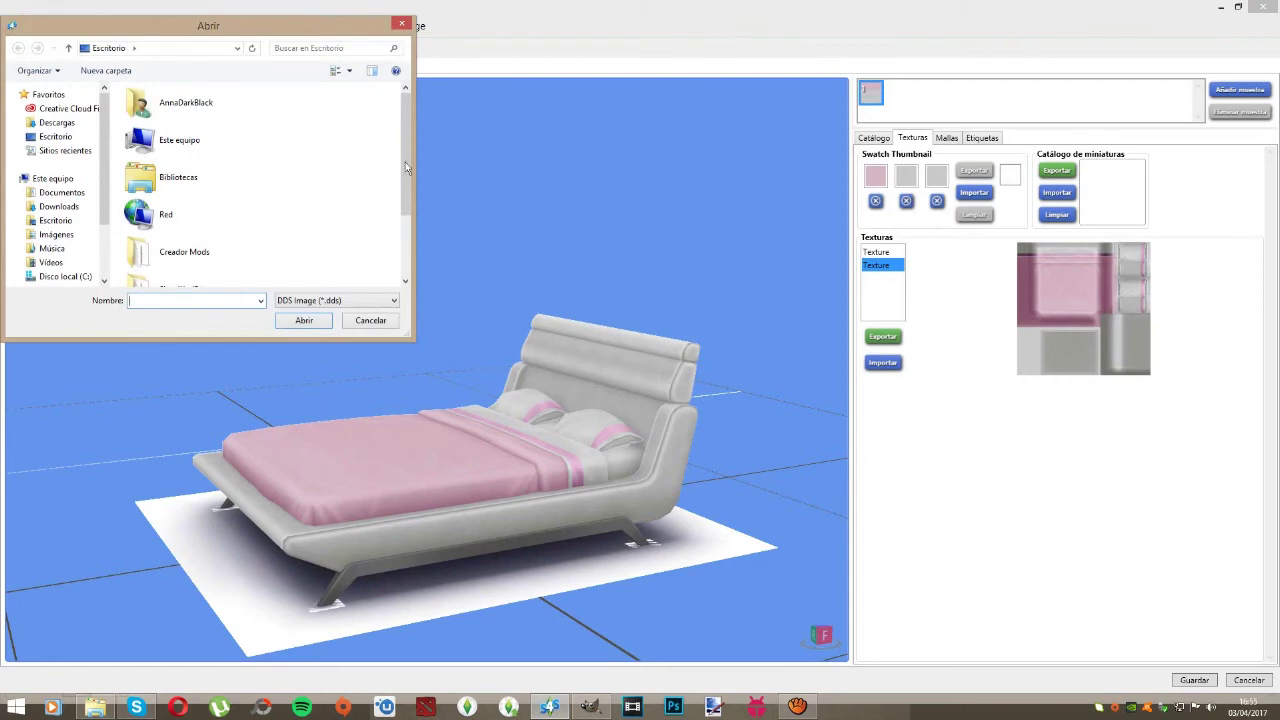
type("ca")
key("BackSpace")
key("BackSpace")
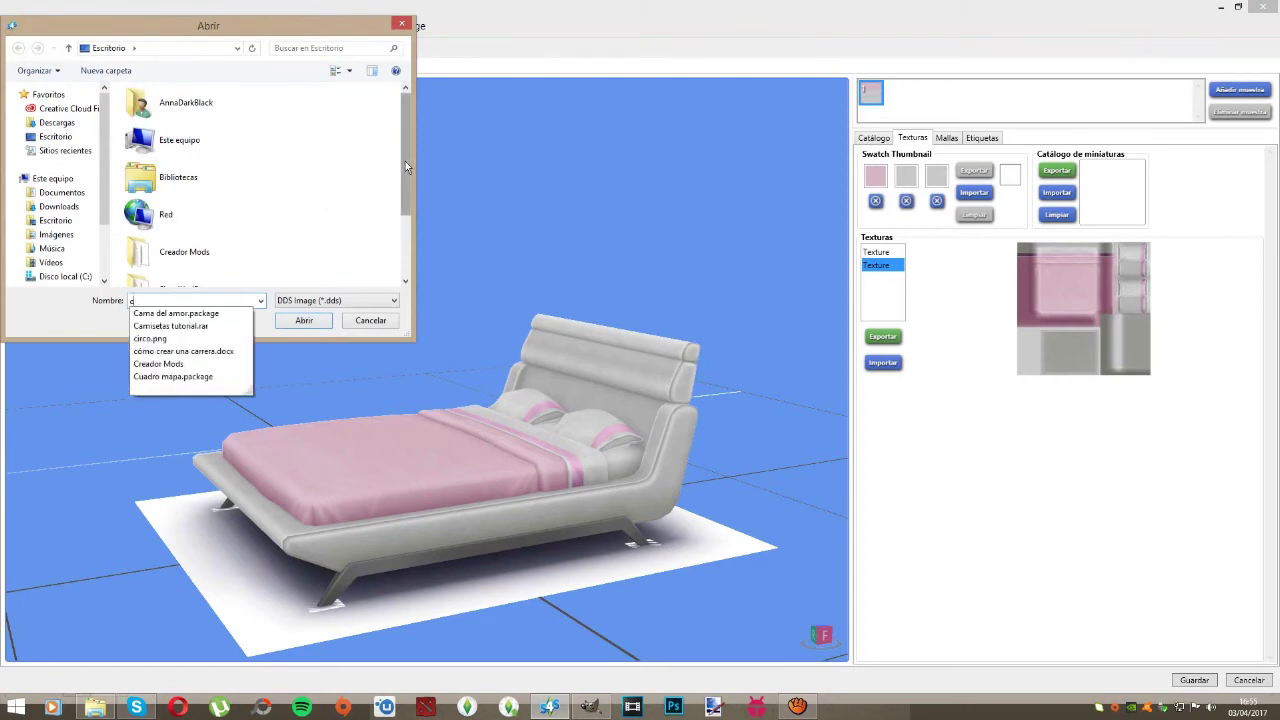
type("m")
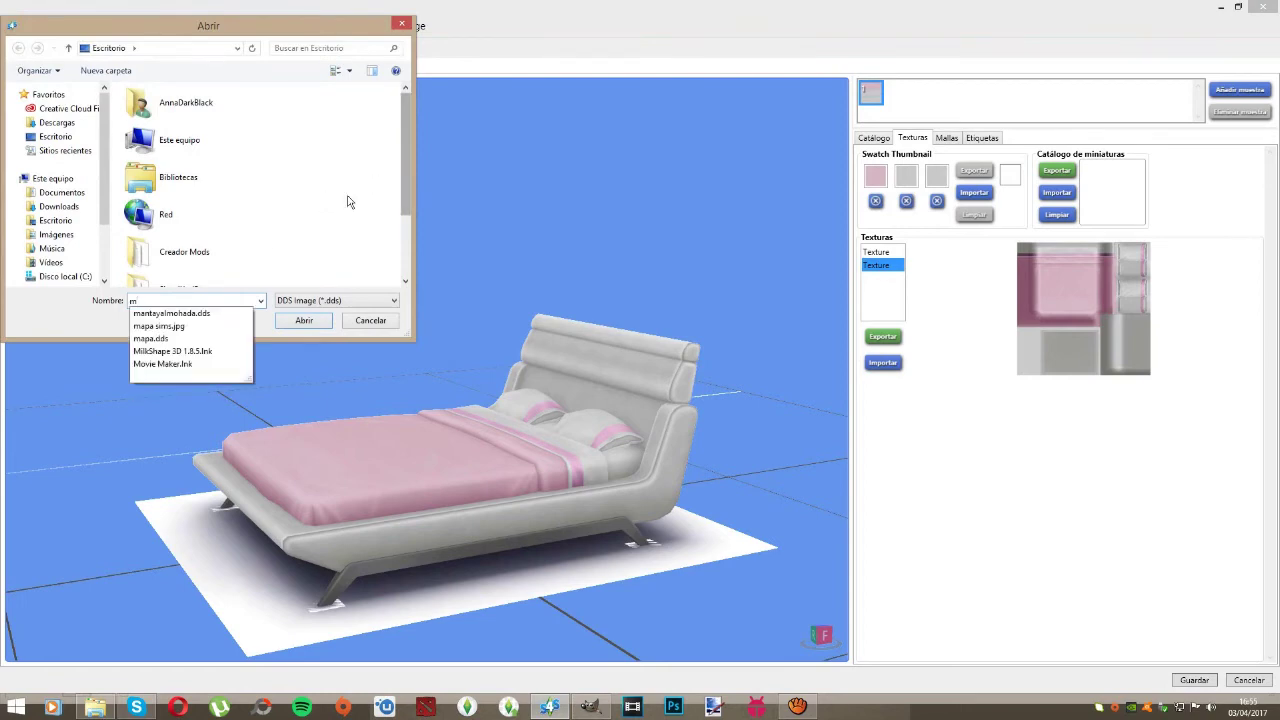
left_click(205, 326)
type("mma")
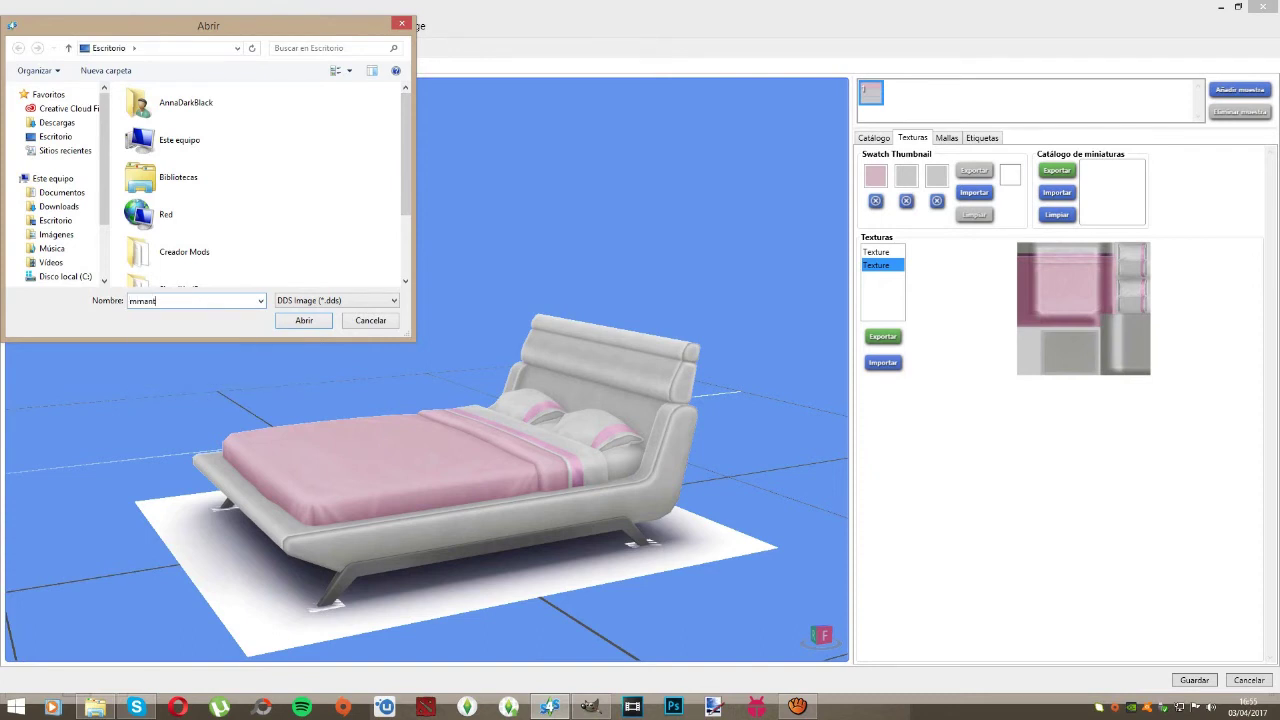
type("nt")
key("Home")
key("Delete")
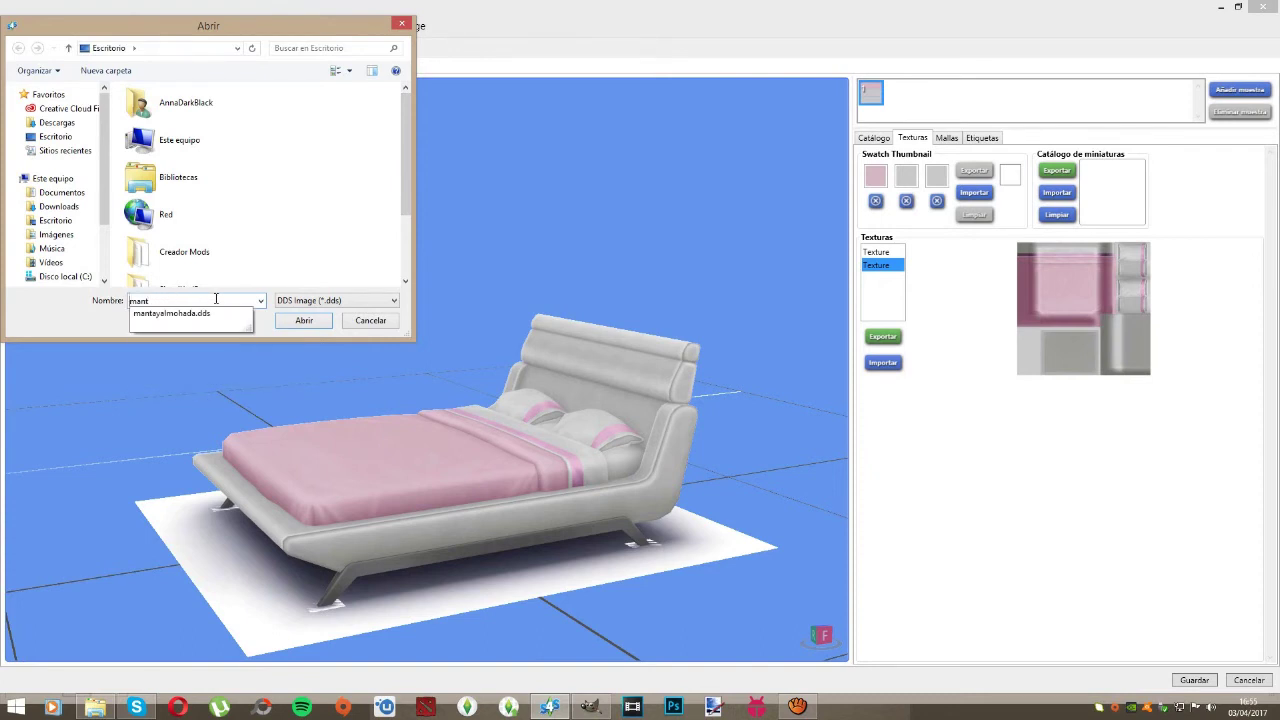
left_click(222, 324)
left_click(297, 321)
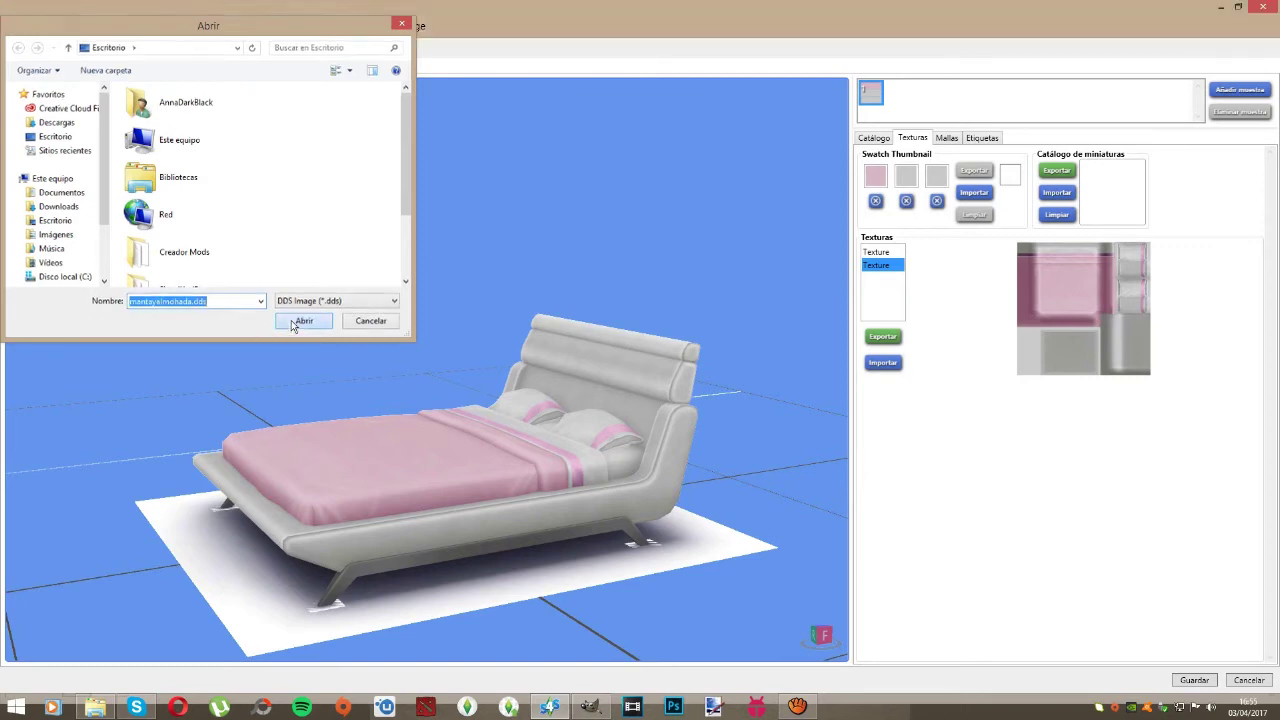
Step: Examine how the heart pillows and couple-drawings blanket map onto the 3D bed from the sides, foot and above
left_click_drag(265, 310, 570, 395)
left_click_drag(625, 495, 481, 390)
left_click_drag(181, 449, 602, 466)
left_click_drag(403, 566, 507, 631)
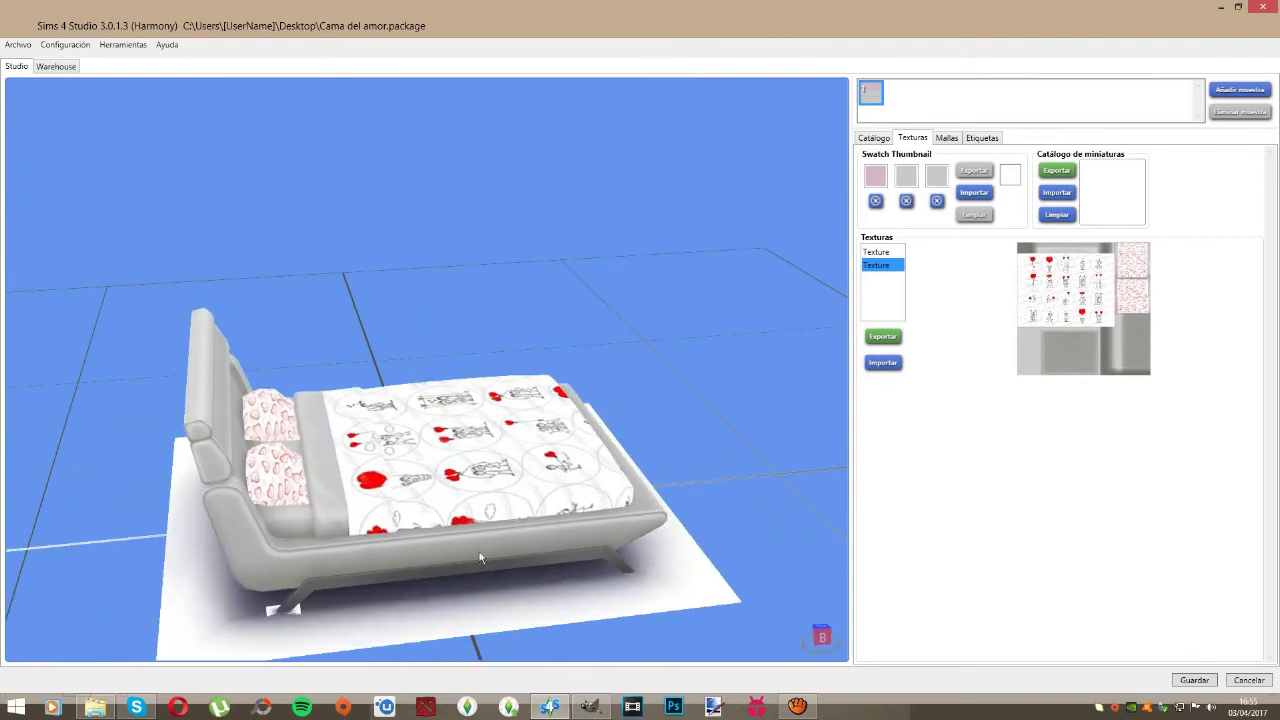
left_click_drag(697, 539, 271, 512)
left_click_drag(586, 427, 625, 435)
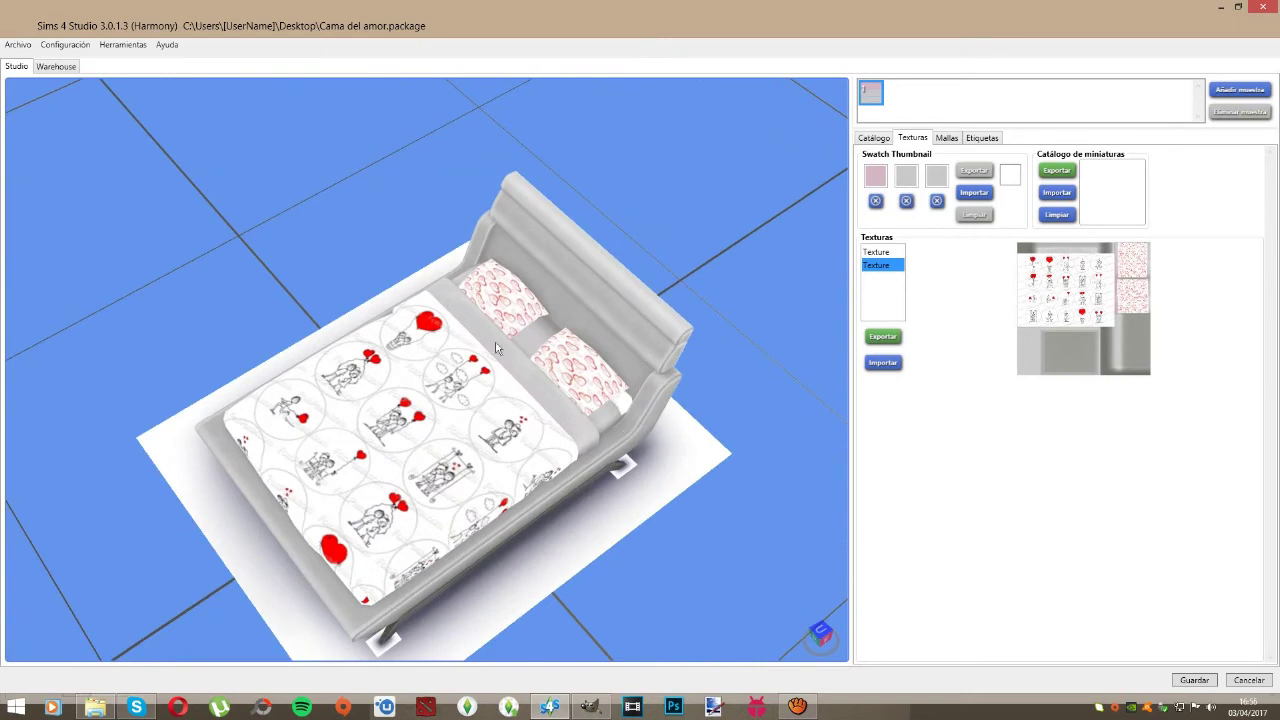
mouse_move(677, 526)
left_mouse_down()
mouse_move(606, 397)
mouse_move(533, 313)
mouse_move(423, 300)
mouse_move(520, 251)
left_mouse_up()
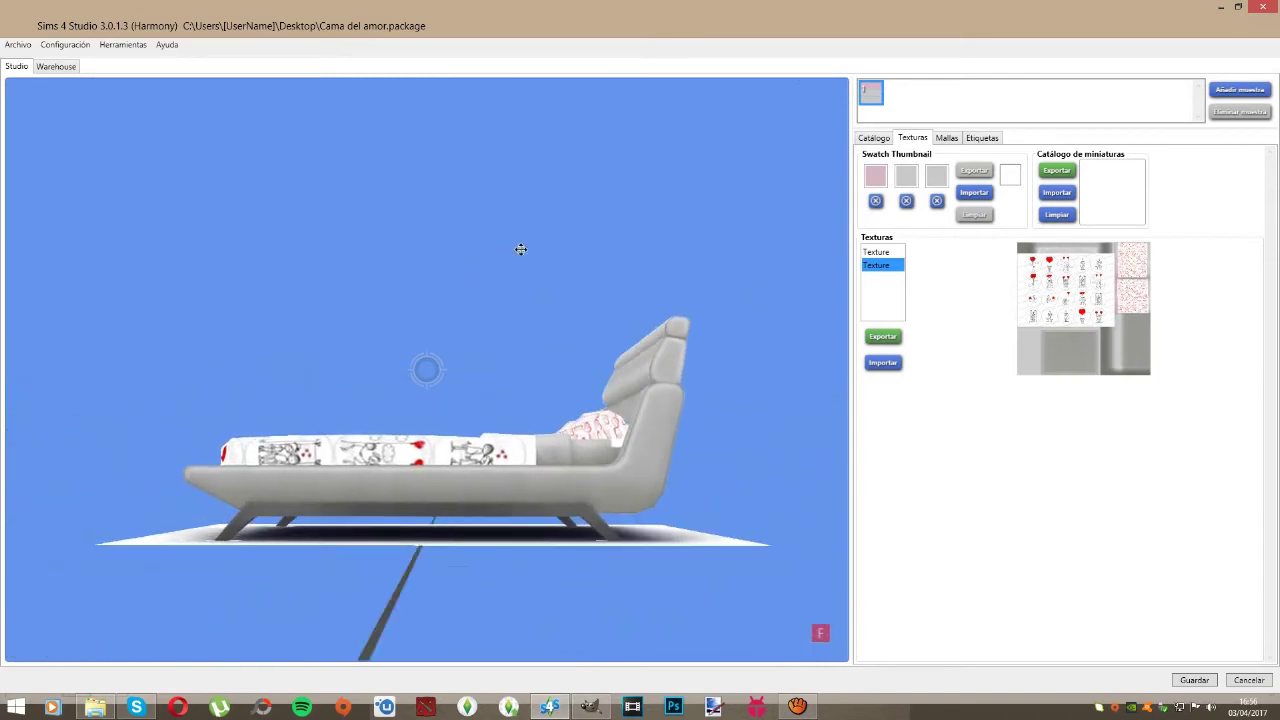
left_click_drag(646, 406, 567, 487)
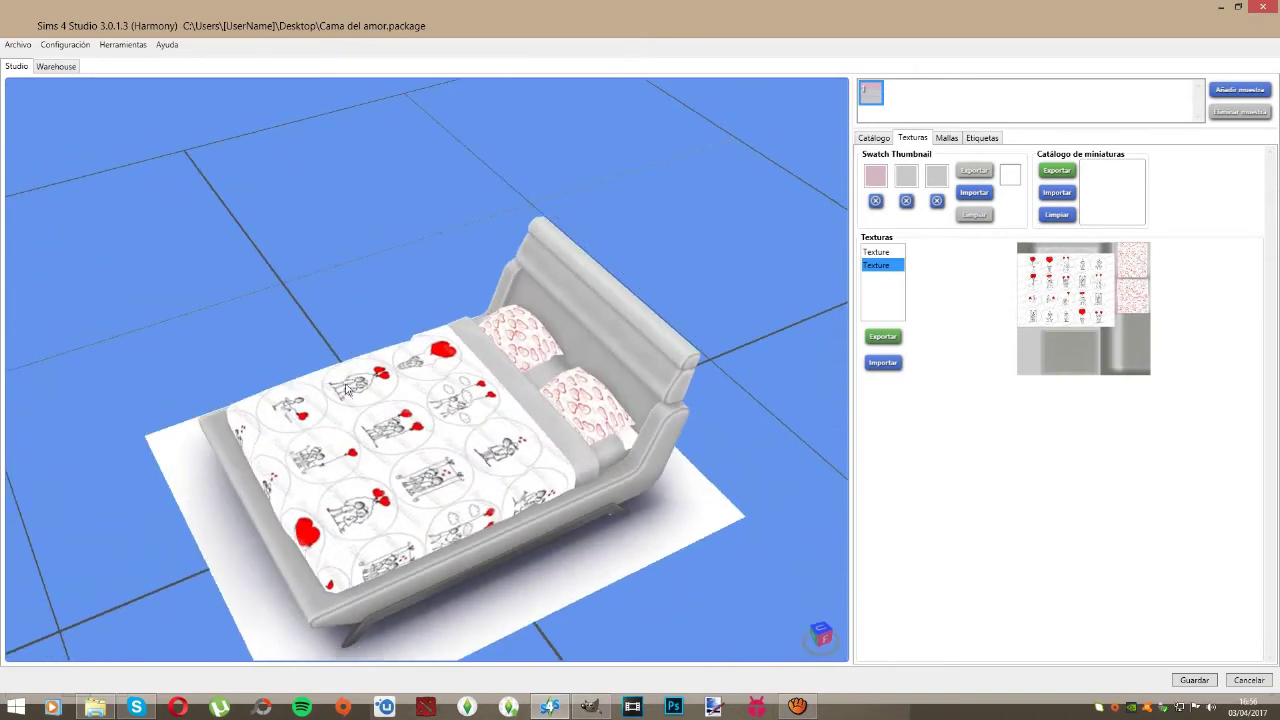
left_click_drag(346, 390, 654, 652)
Step: Switch to GIMP and undo the mipmap deletions and layer merges until the couple-drawings layer is separate and unscaled again
left_click(599, 709)
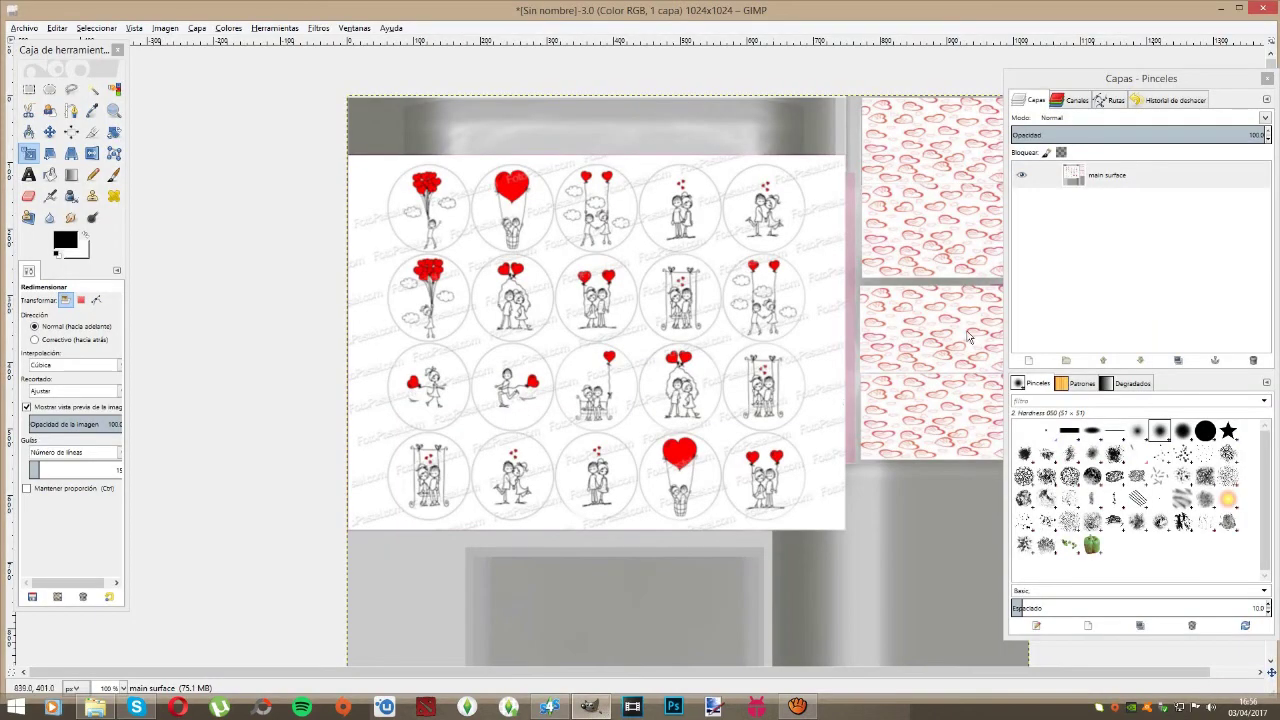
left_click_drag(1092, 194, 1100, 200)
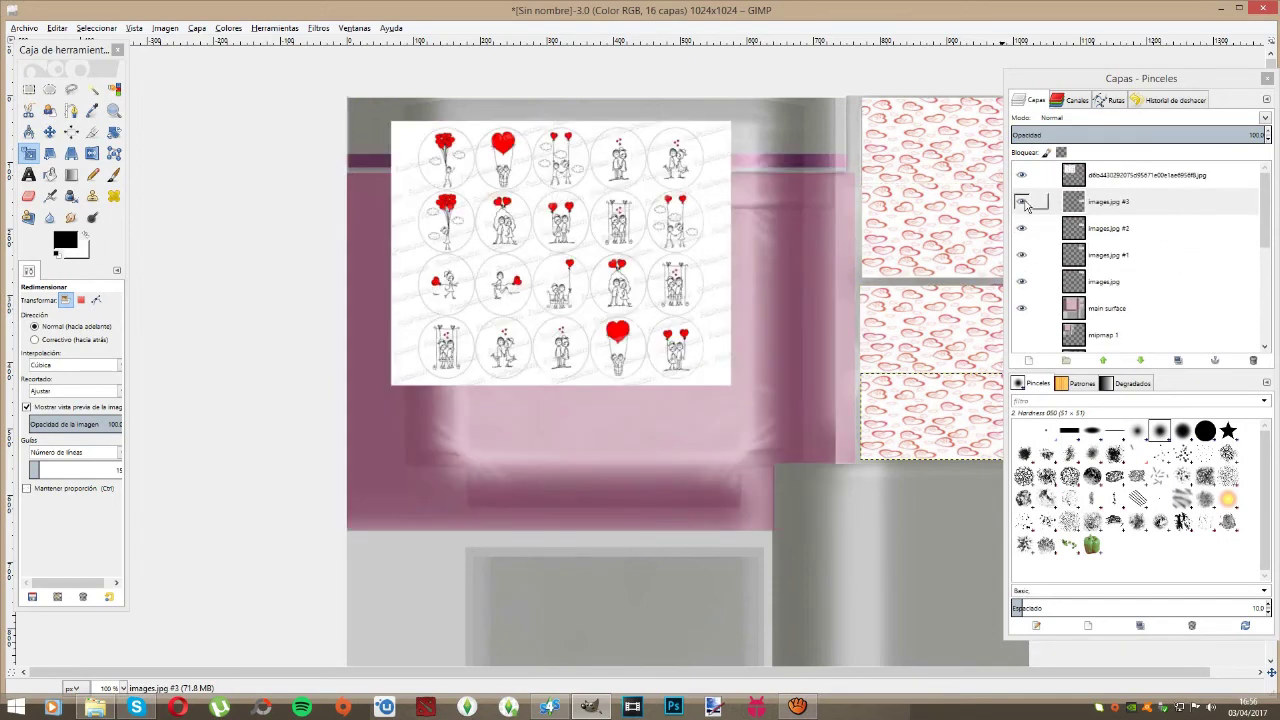
key("Tab")
left_click(537, 182)
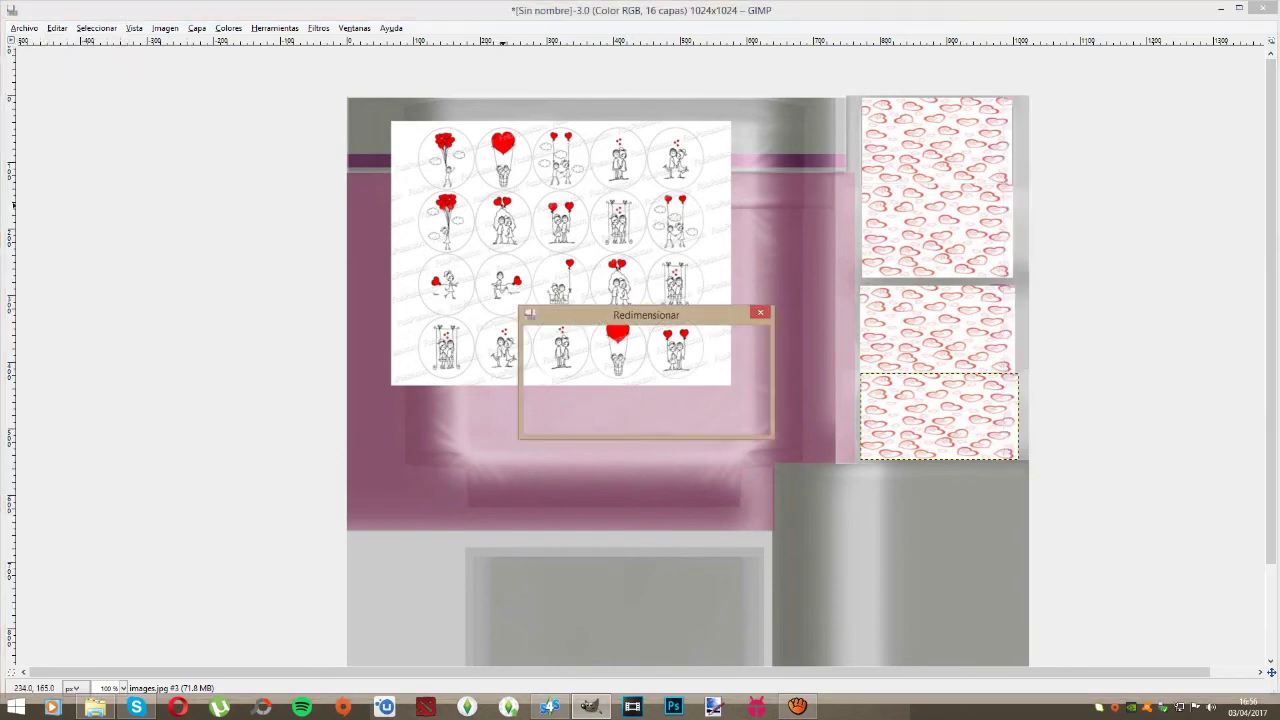
key("Tab")
left_click(1190, 286)
Step: Align the couple-drawings layer with the texture's upper-left corner and scale it to 758 × 648 px over the blanket area
left_click(1130, 180)
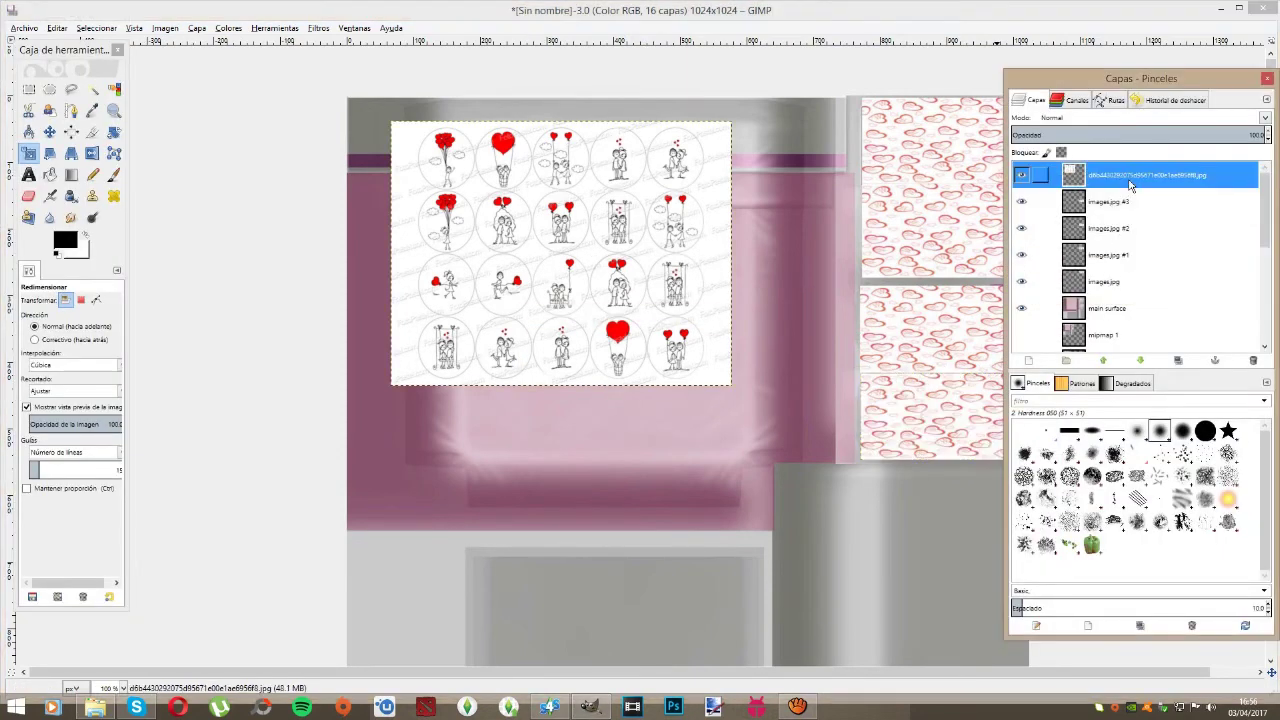
key("Tab")
left_click(574, 249)
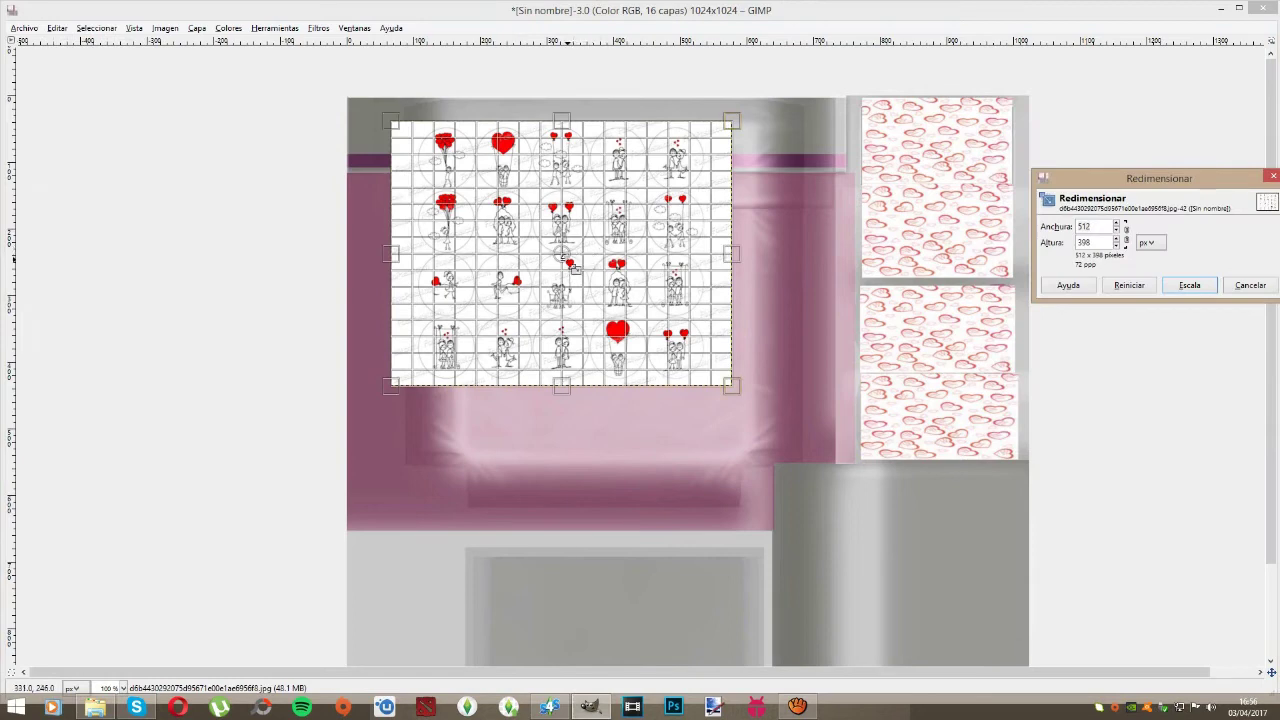
key("Tab")
left_click_drag(562, 253, 520, 231)
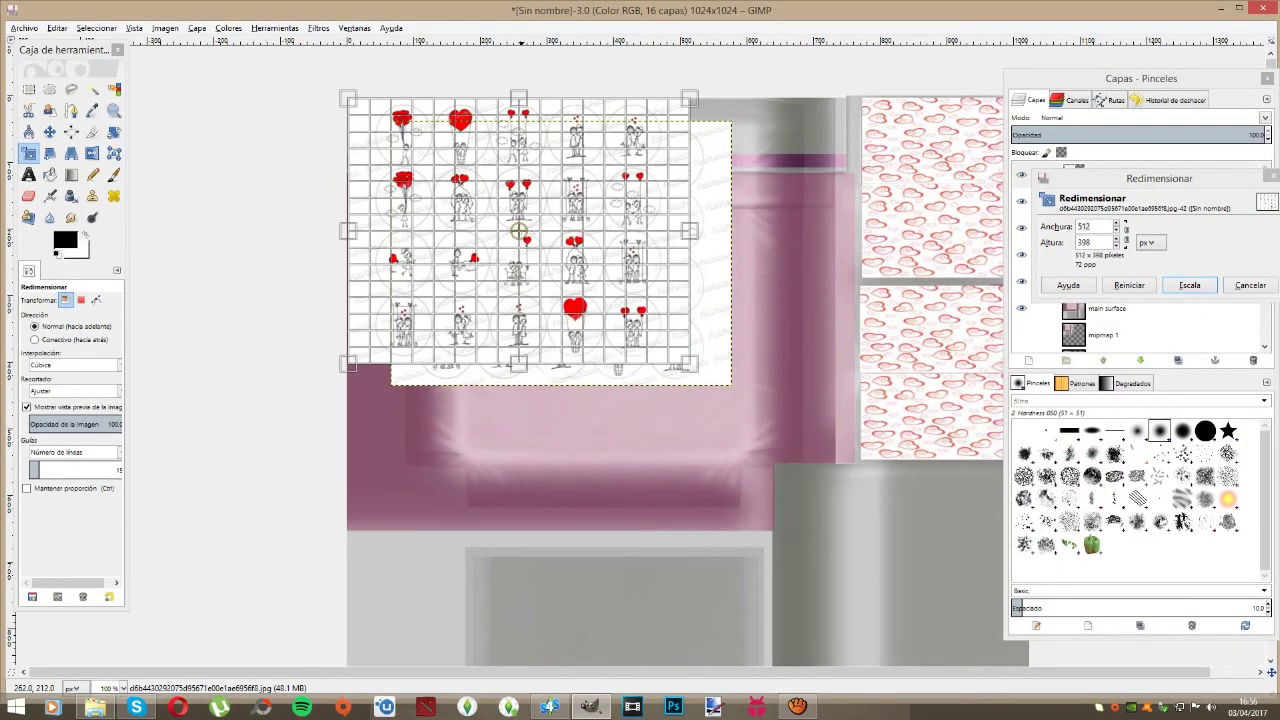
left_click_drag(692, 372, 864, 545)
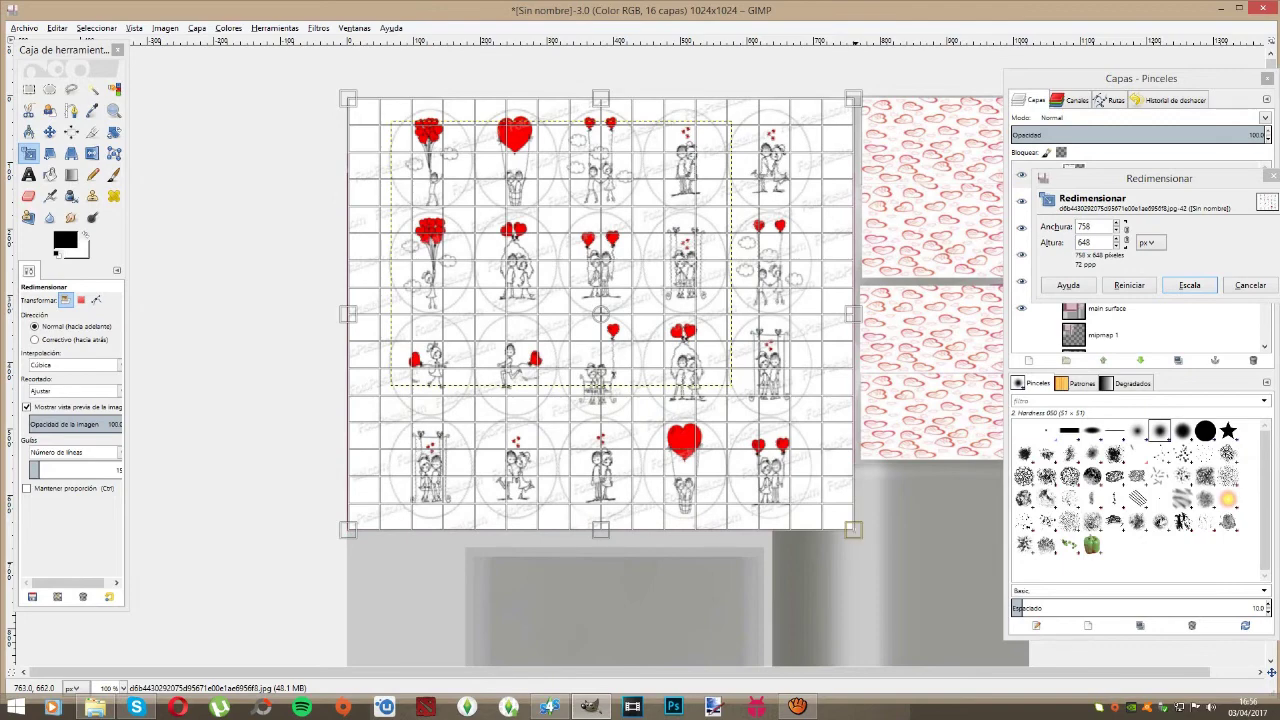
left_click(1189, 286)
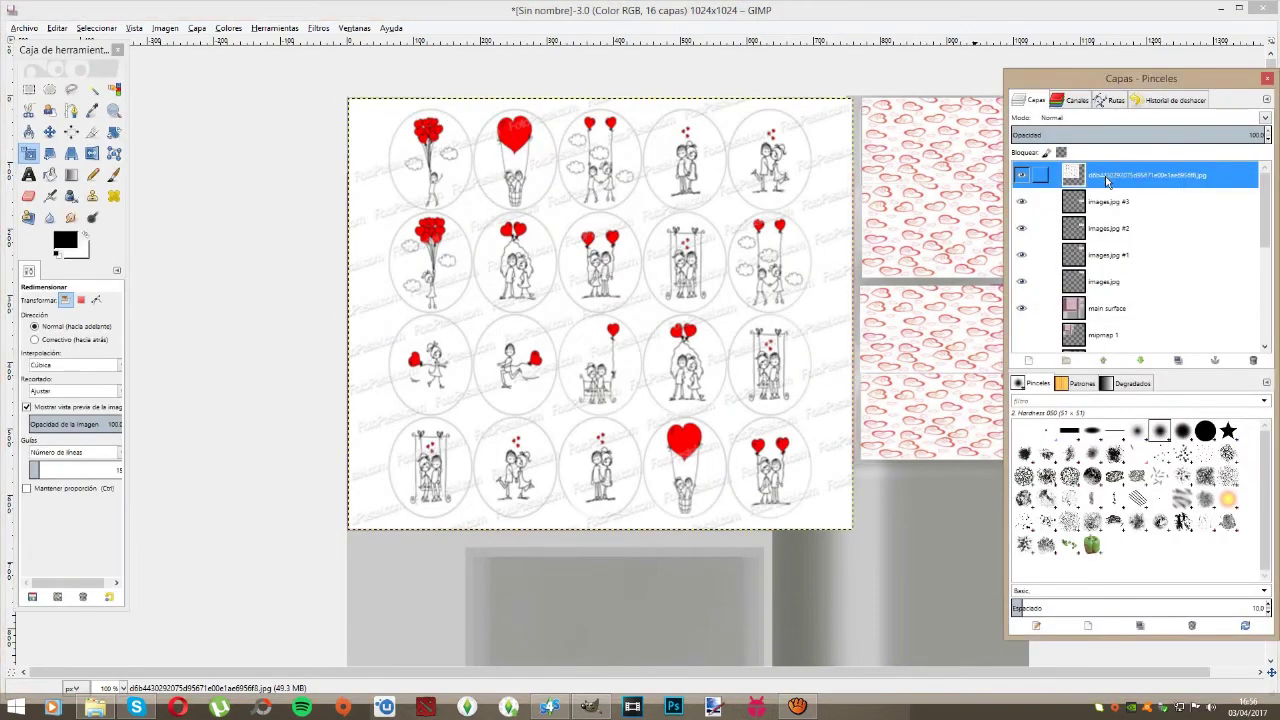
Step: Merge the couple-drawings layer and the four heart-pattern images layers down into the main surface layer
left_click(1114, 286)
right_click(1117, 178)
left_click(1170, 278)
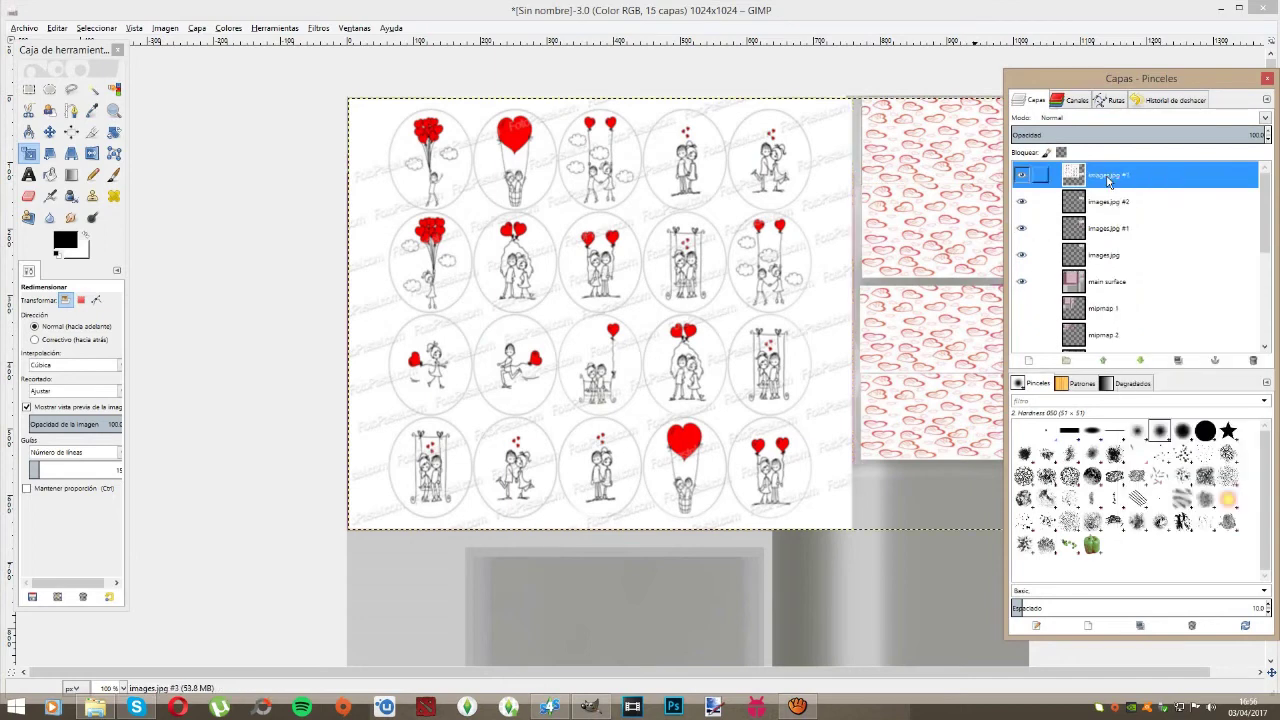
right_click(1107, 178)
left_click(1155, 281)
right_click(1132, 178)
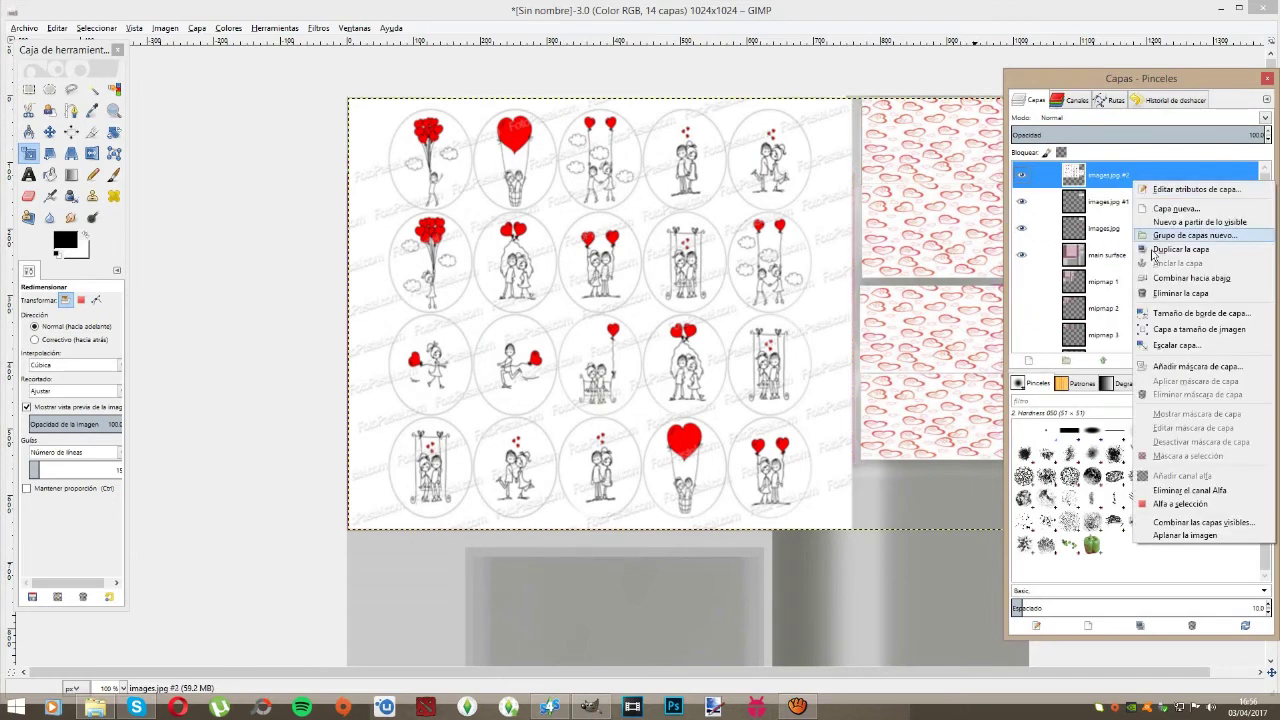
left_click(1158, 281)
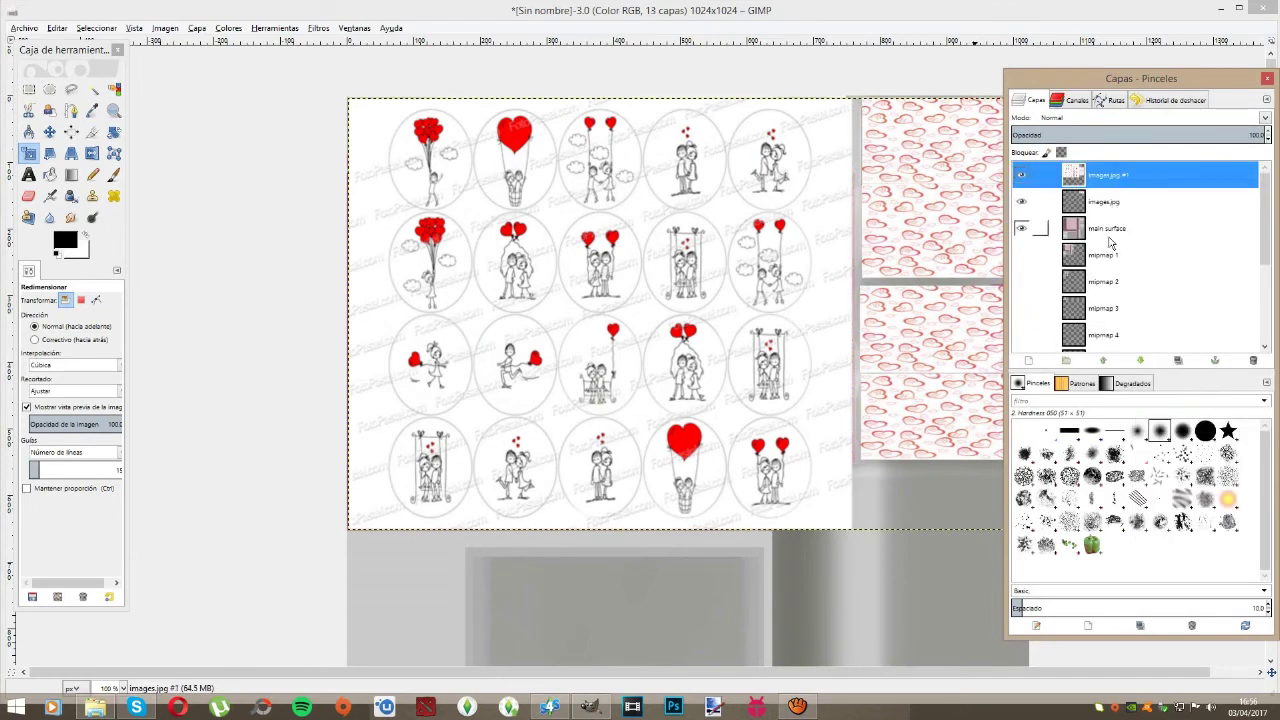
right_click(1126, 176)
left_click(1158, 280)
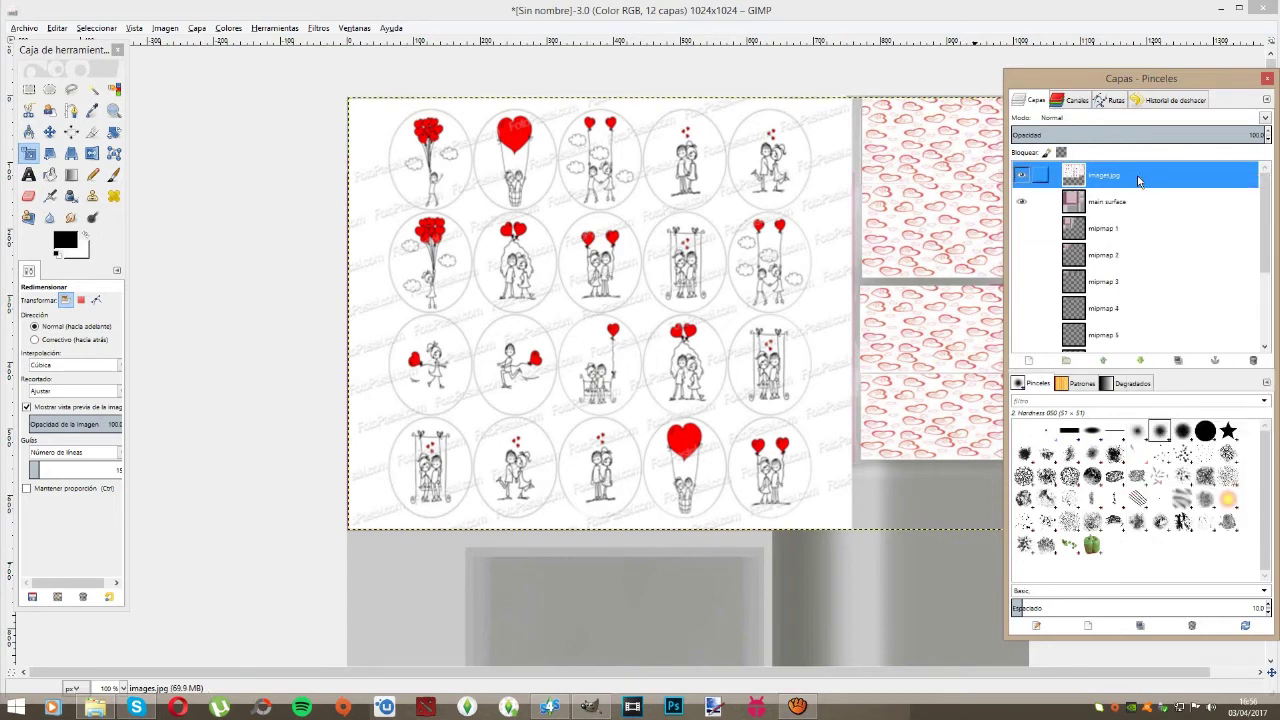
right_click(1138, 179)
left_click(1060, 276)
Step: Delete mipmap layers 1 to 10, keeping only the main surface layer
left_click(1254, 360)
left_click(1254, 360)
left_click(1254, 360)
left_click(1254, 360)
left_click(1254, 360)
left_click(1254, 360)
left_click(1254, 360)
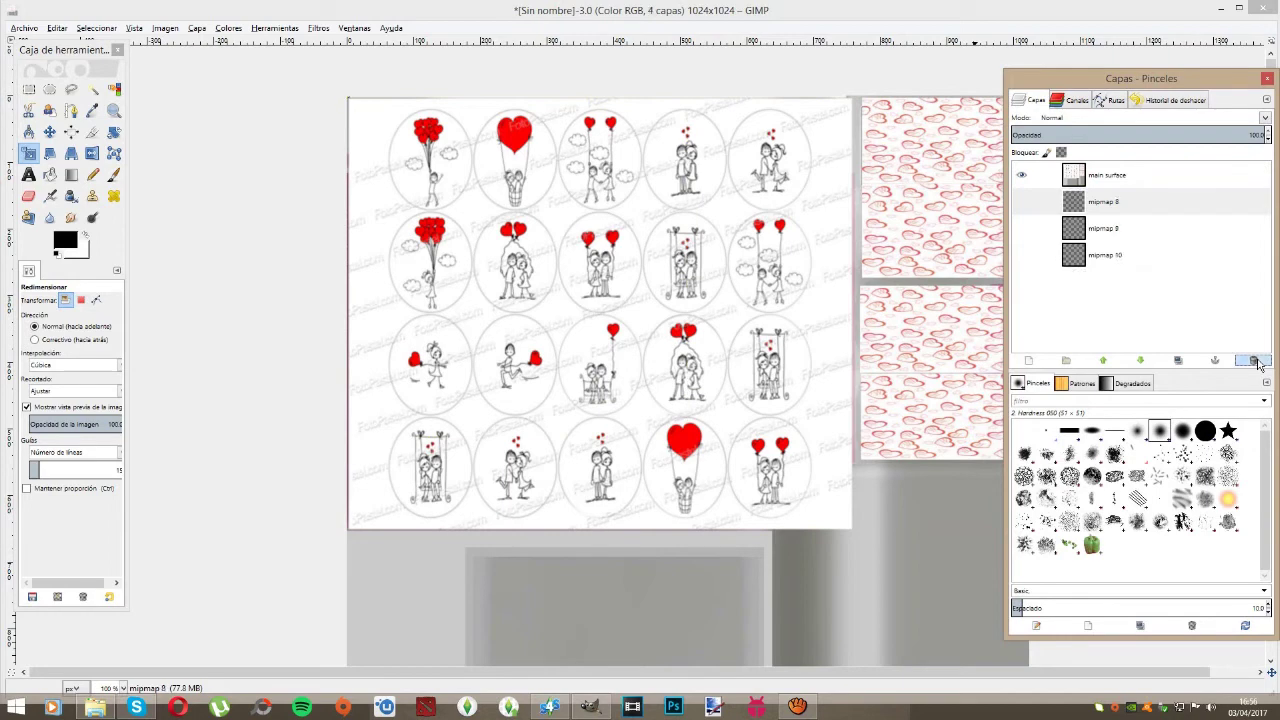
left_click(1254, 360)
left_click(1254, 360)
left_click(1254, 360)
Step: Export the texture to the desktop, replacing the existing mantayalmohada.dds
left_click(24, 30)
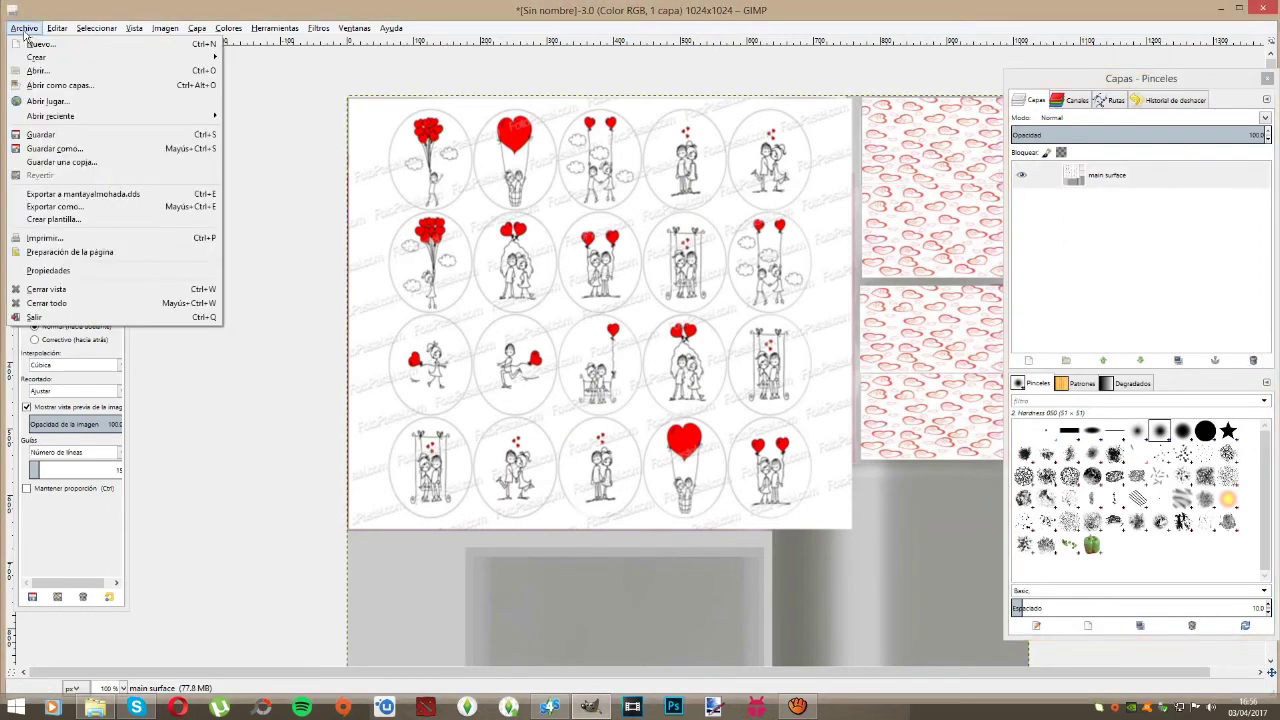
left_click(54, 206)
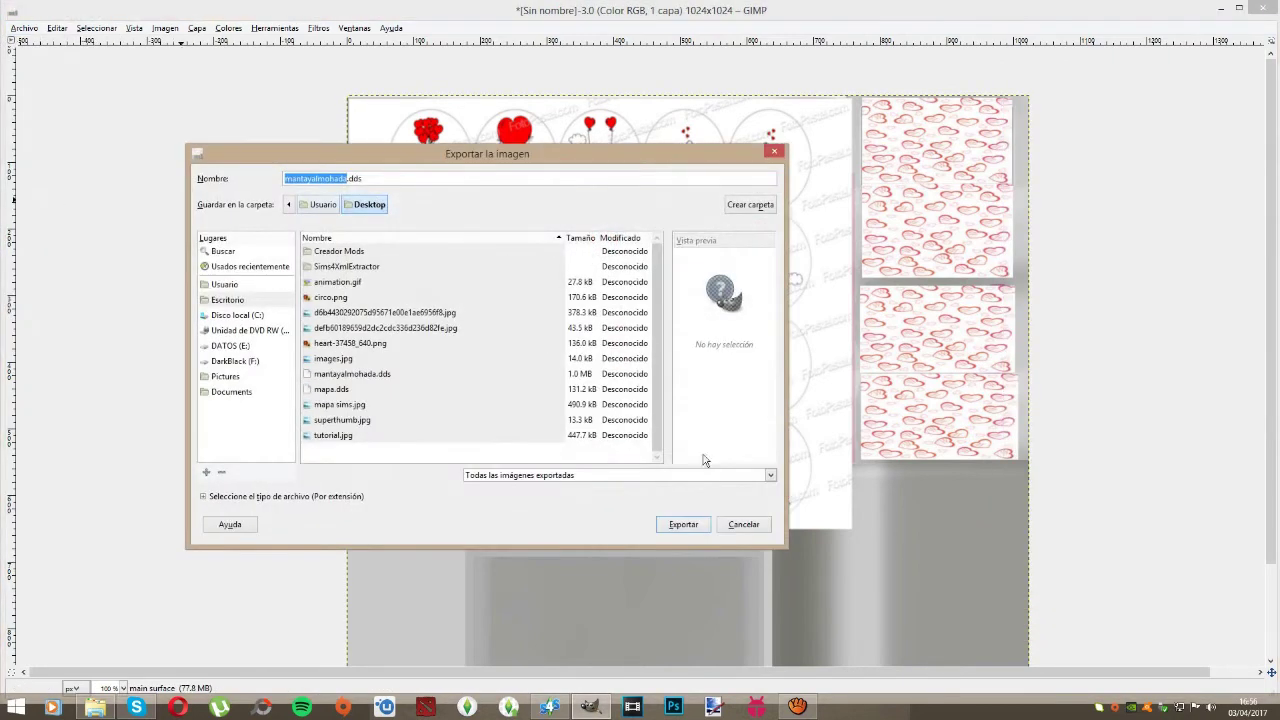
left_click(684, 524)
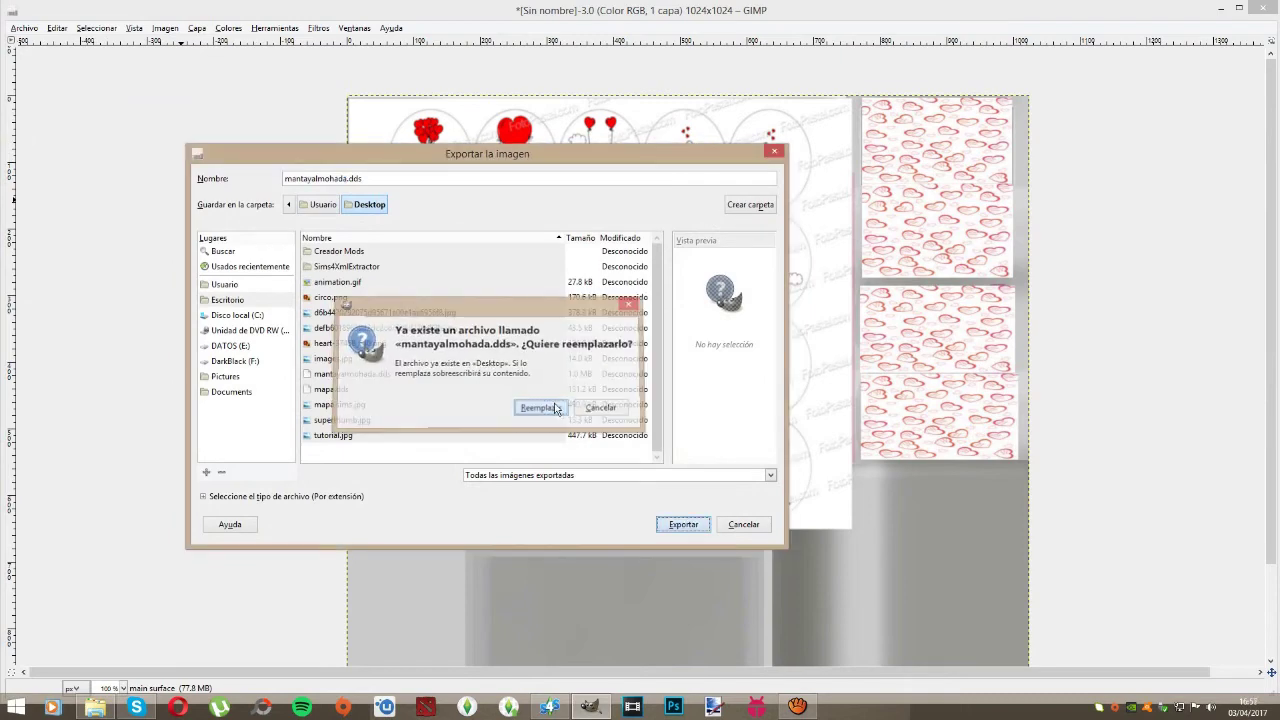
left_click(535, 489)
left_click(265, 258)
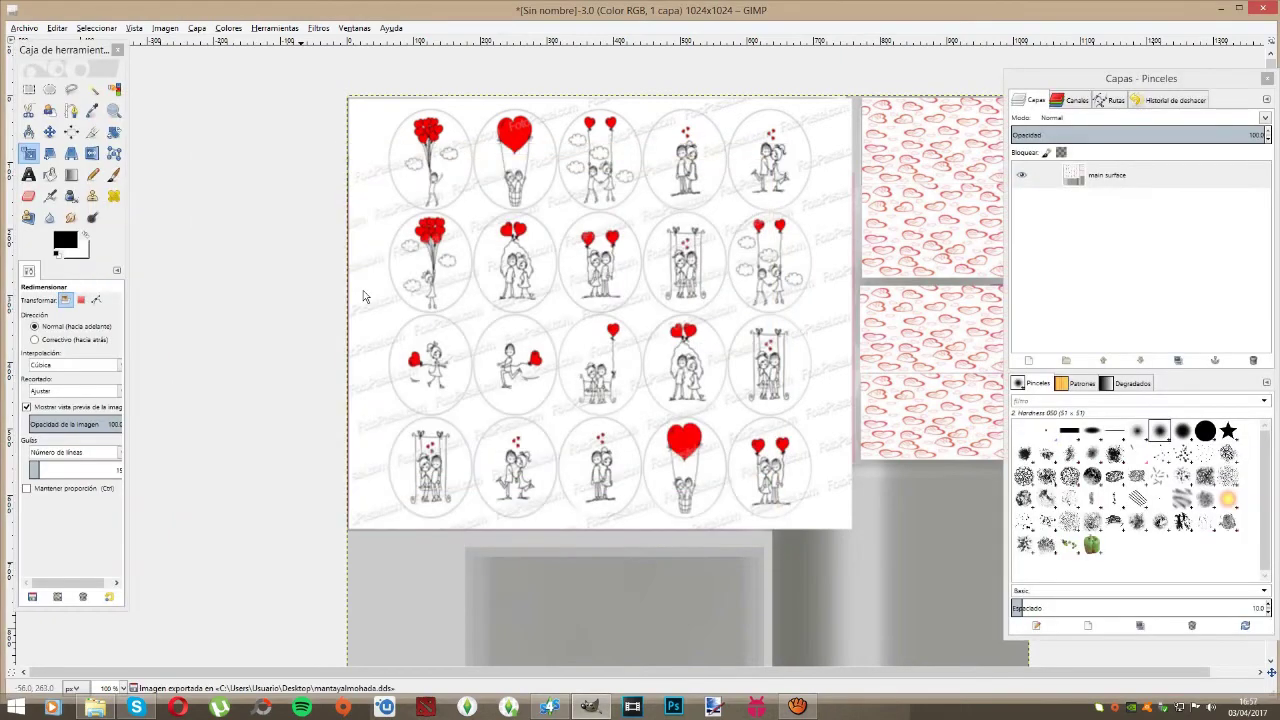
Step: Switch to Sims 4 Studio and import the re-exported mantayalmohada.dds as the bed's second texture
left_click(551, 707)
left_click(882, 362)
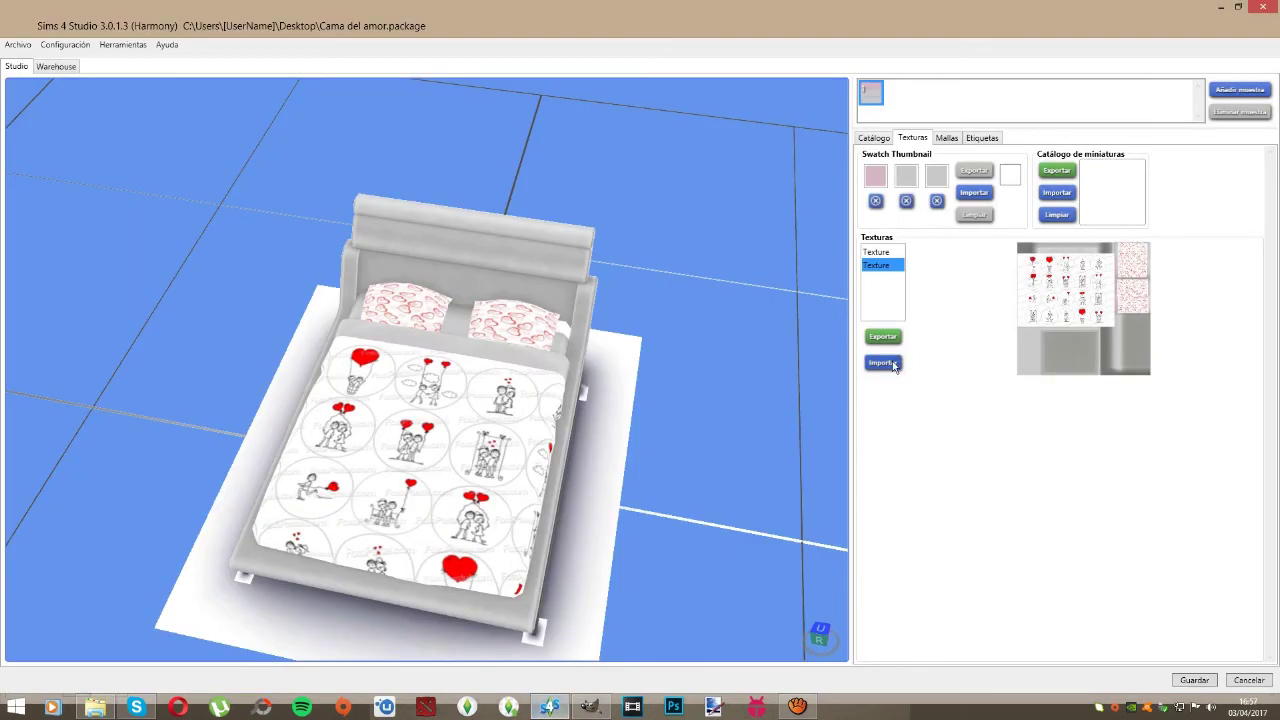
type("m")
key("Down")
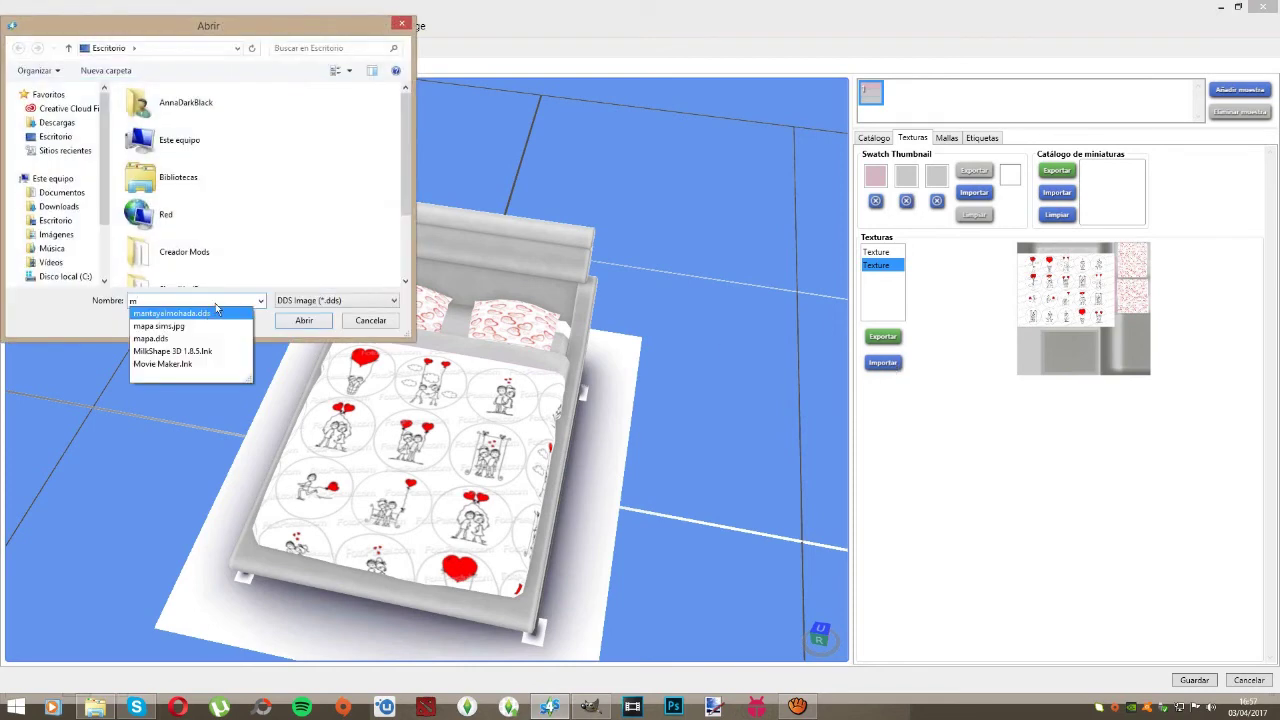
left_click(304, 320)
Step: Examine how the enlarged couple-drawings blanket covers the 3D bed from the foot, the side and above
left_click_drag(660, 438, 547, 424)
left_click_drag(157, 392, 602, 468)
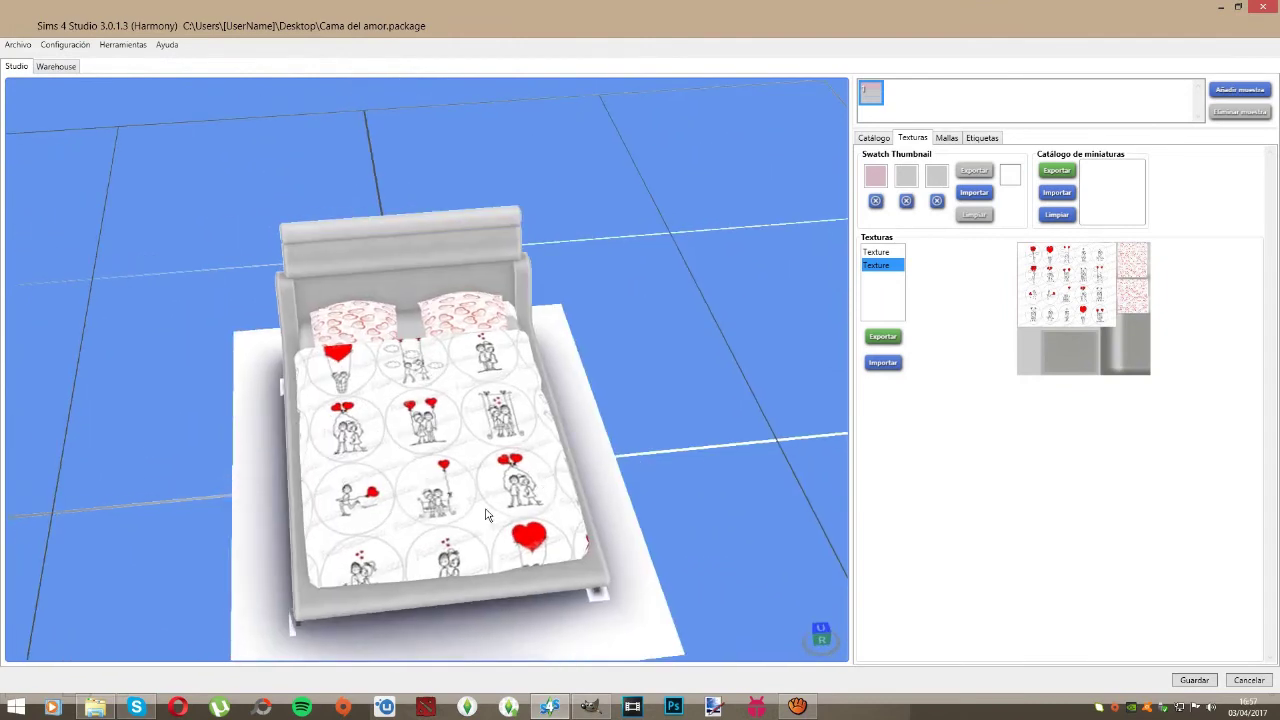
mouse_move(487, 515)
left_mouse_down()
mouse_move(677, 506)
mouse_move(623, 449)
mouse_move(673, 457)
mouse_move(510, 540)
mouse_move(314, 597)
mouse_move(723, 517)
mouse_move(735, 464)
mouse_move(588, 402)
mouse_move(537, 645)
mouse_move(589, 596)
mouse_move(597, 537)
mouse_move(423, 551)
left_mouse_up()
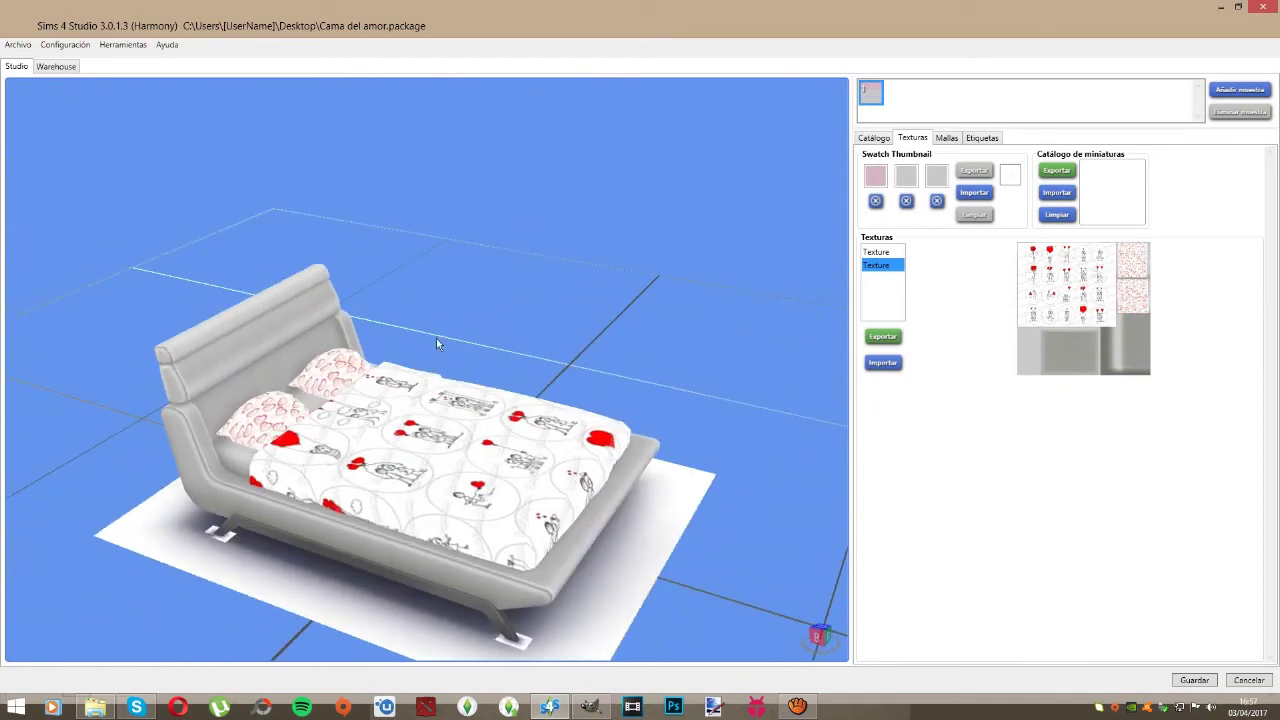
left_click_drag(682, 456, 469, 298)
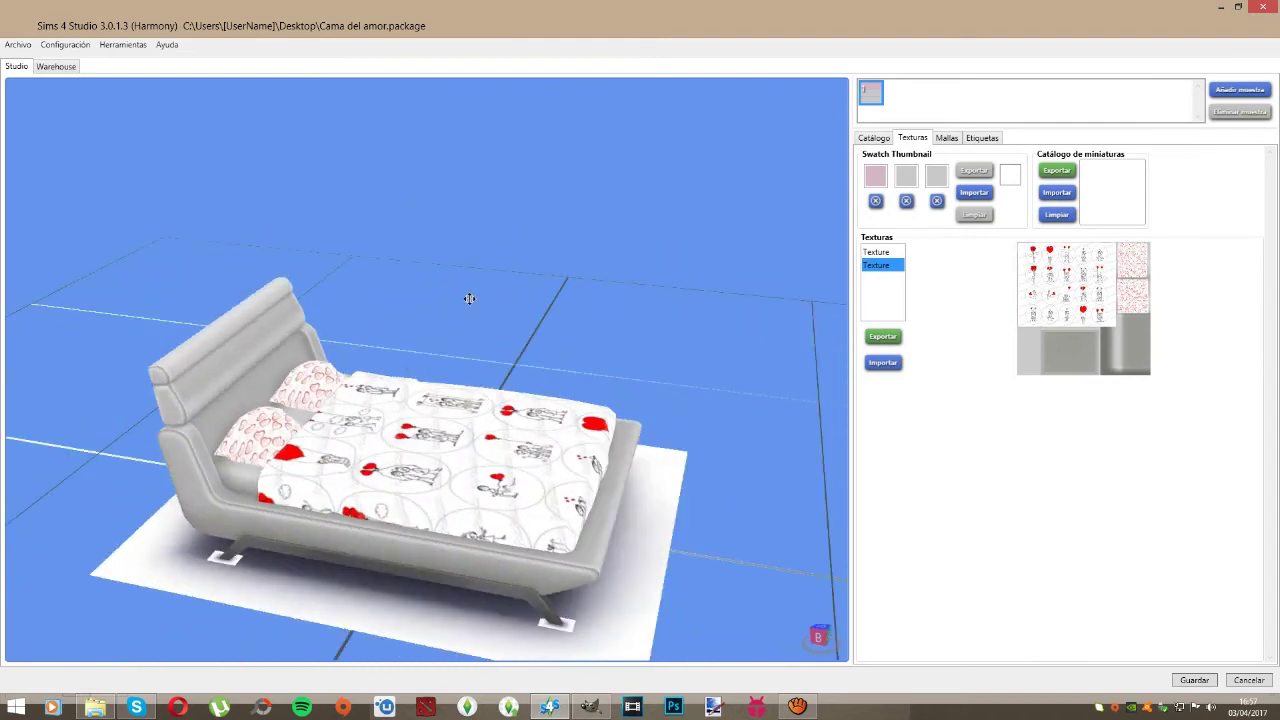
left_click_drag(746, 477, 450, 340)
left_click_drag(490, 420, 488, 395)
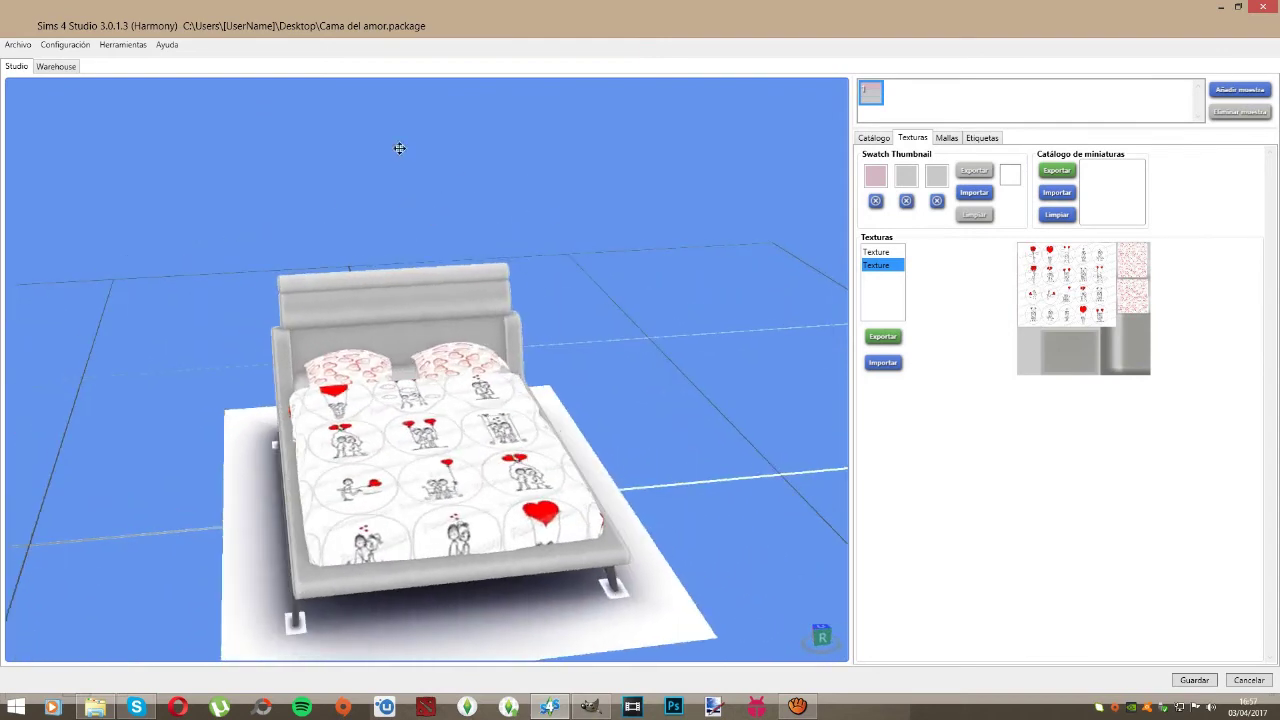
left_click_drag(614, 392, 984, 568)
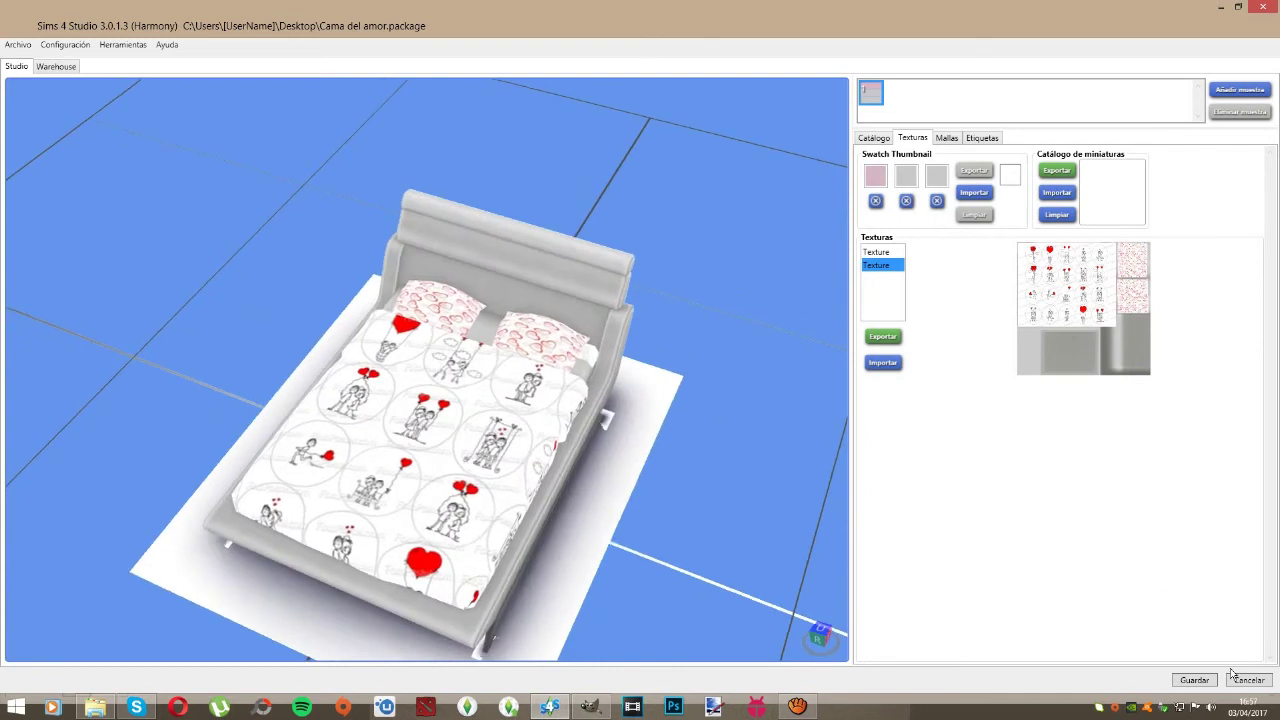
Step: Change the bed's catalogue name to "Cama del amor"
left_click(874, 138)
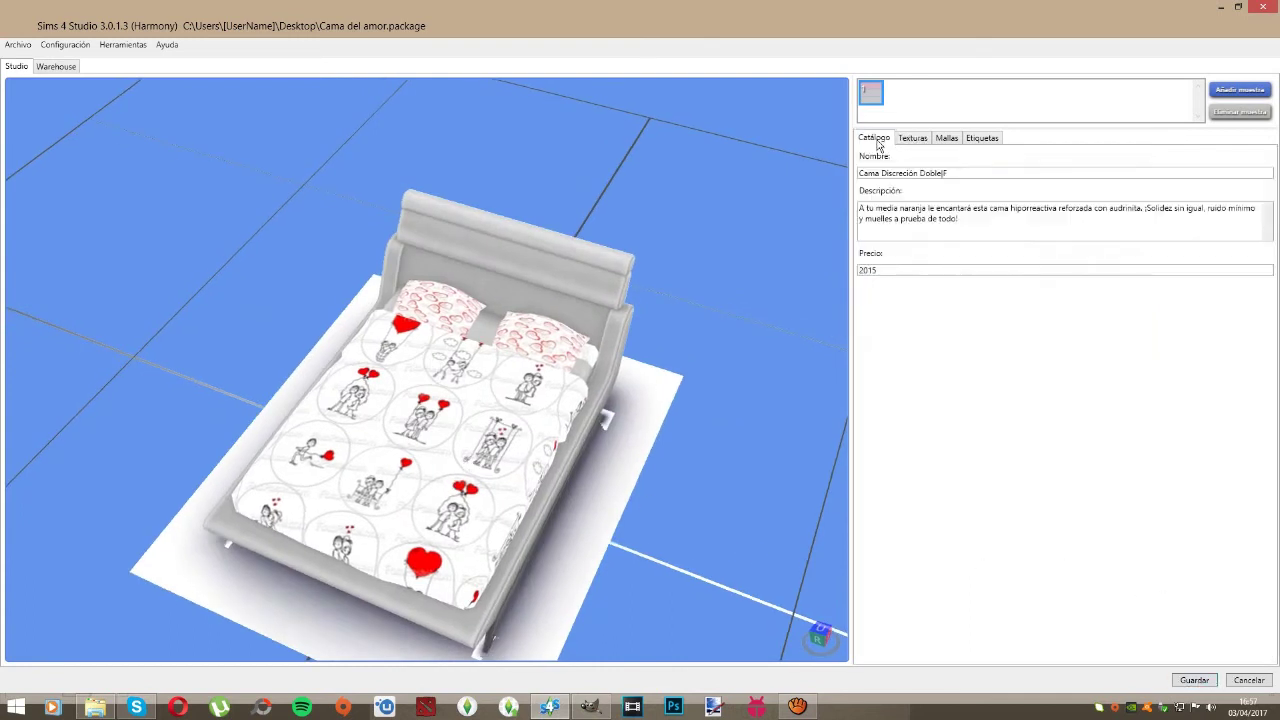
left_click_drag(966, 172, 872, 183)
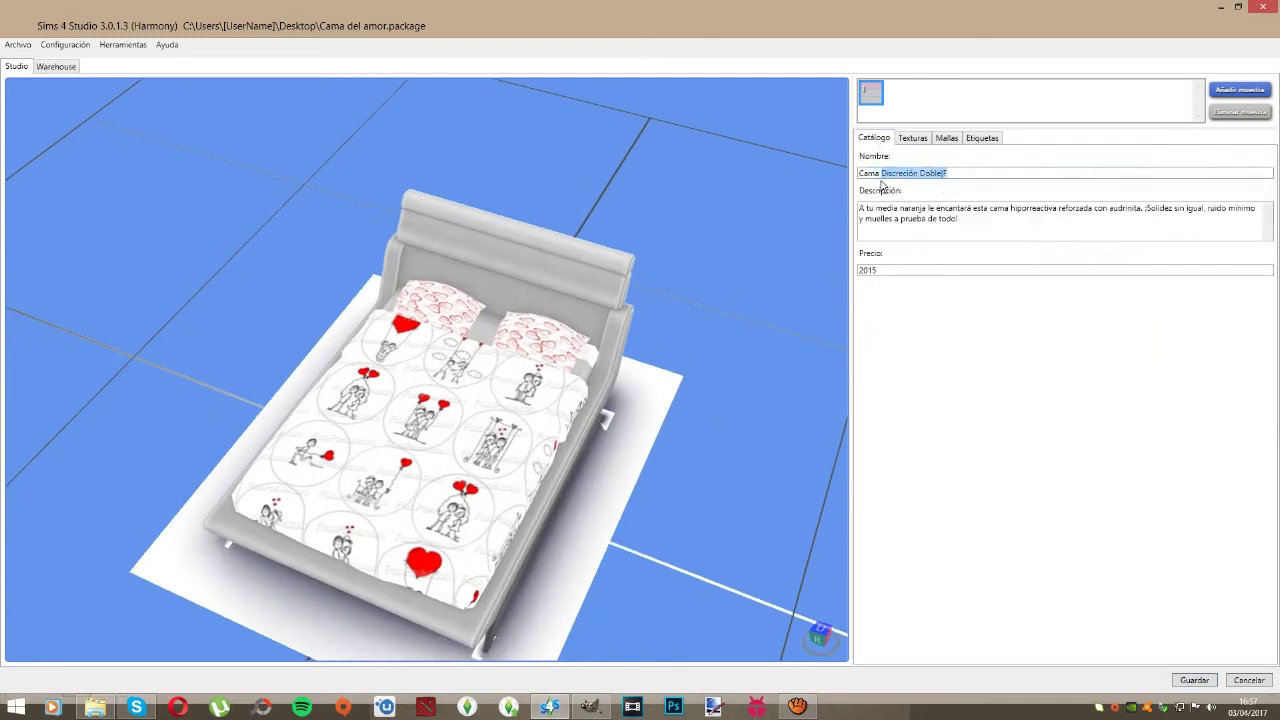
type("del amor")
Step: Replace the bed's catalogue description with "Cama con decoración de mucho amor"
left_click(950, 218)
key("ctrl+a")
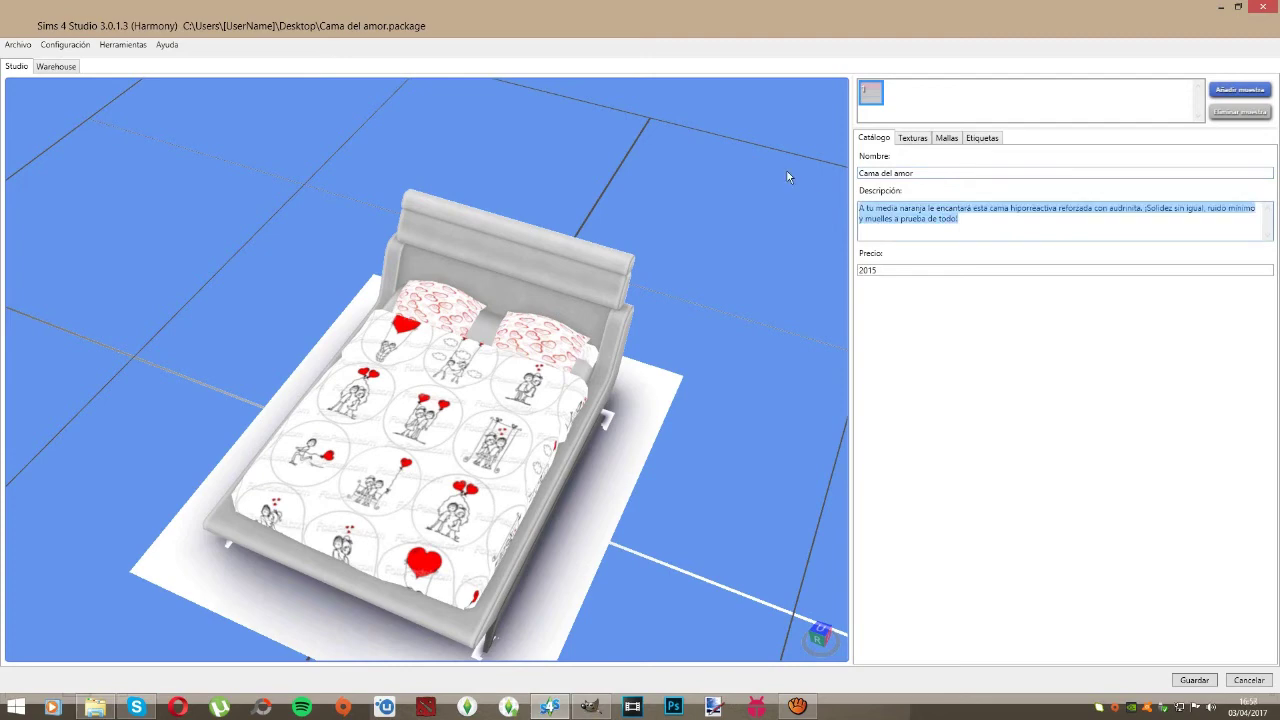
type("Cama")
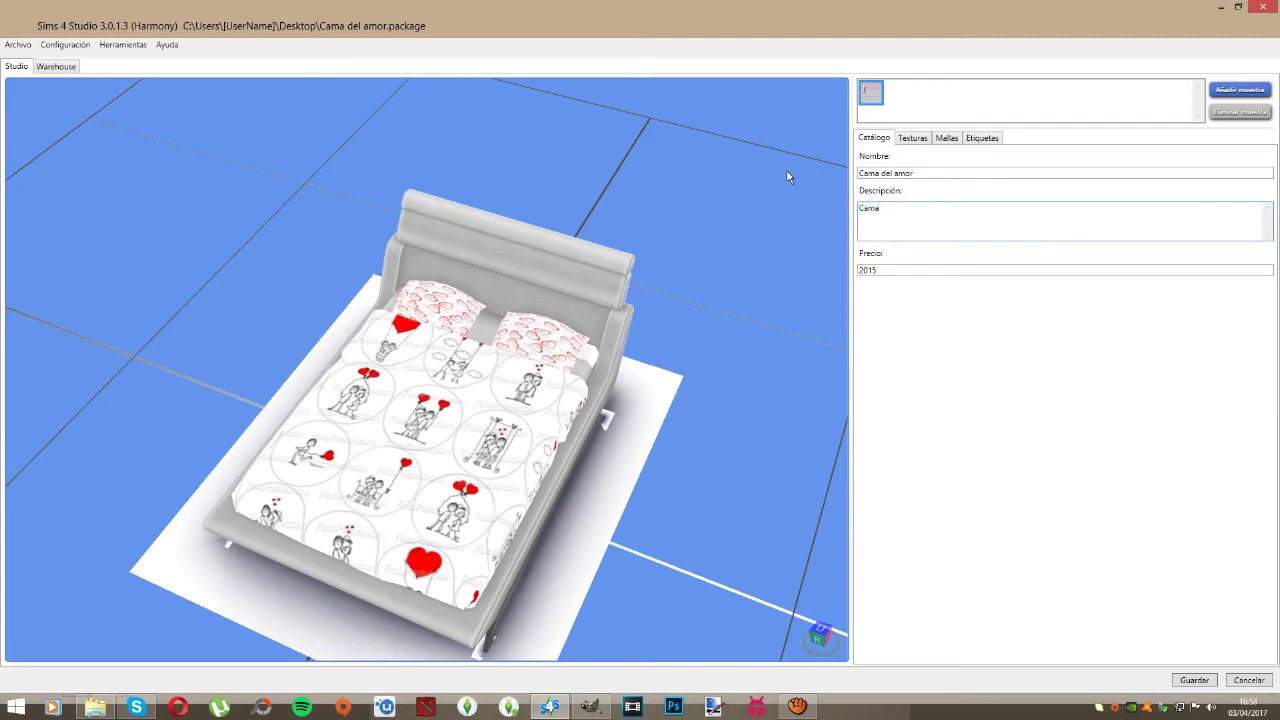
type(" con decoración de mucho amor")
Step: Set the bed's price to 100 and save the package
double_click(886, 278)
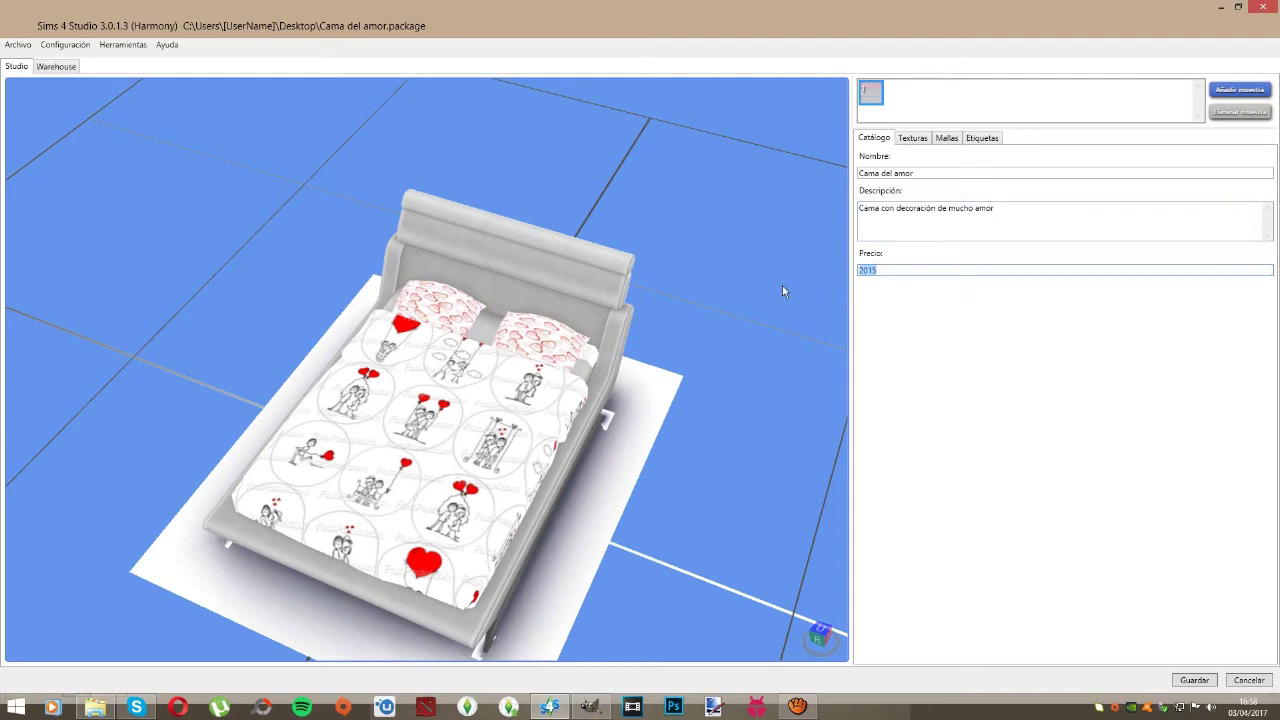
type("100")
left_click(1207, 684)
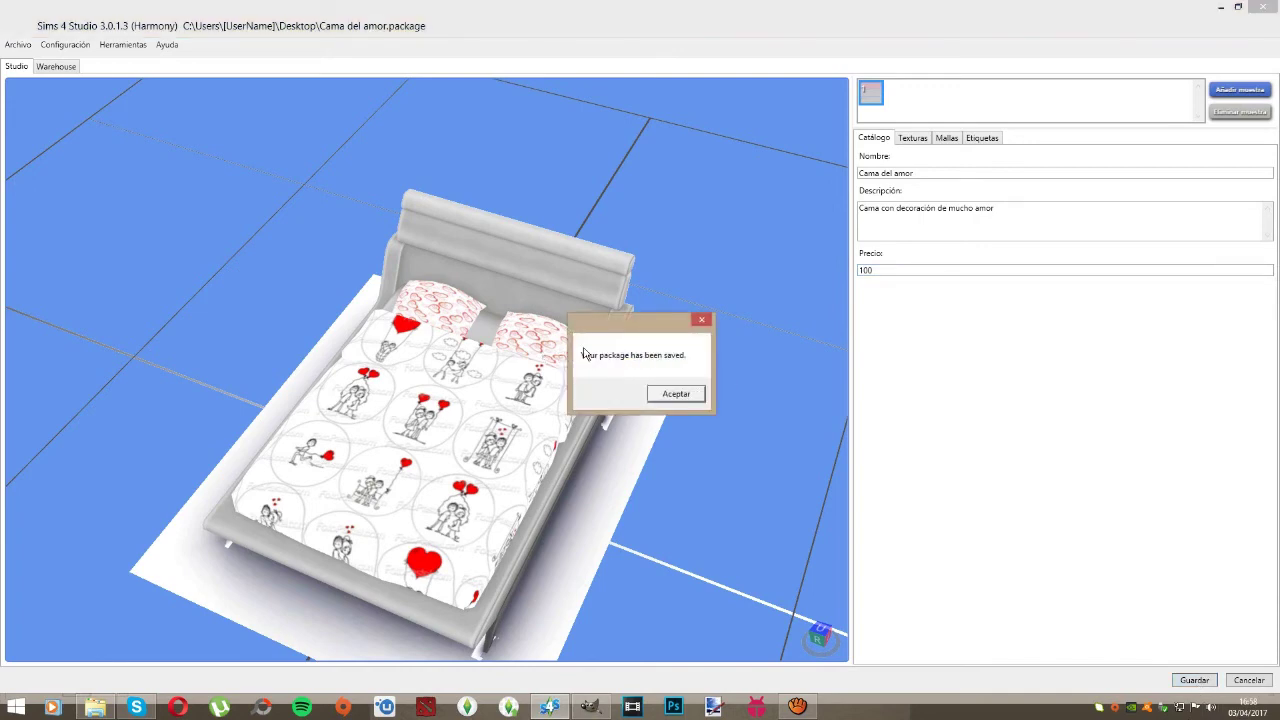
left_click(676, 394)
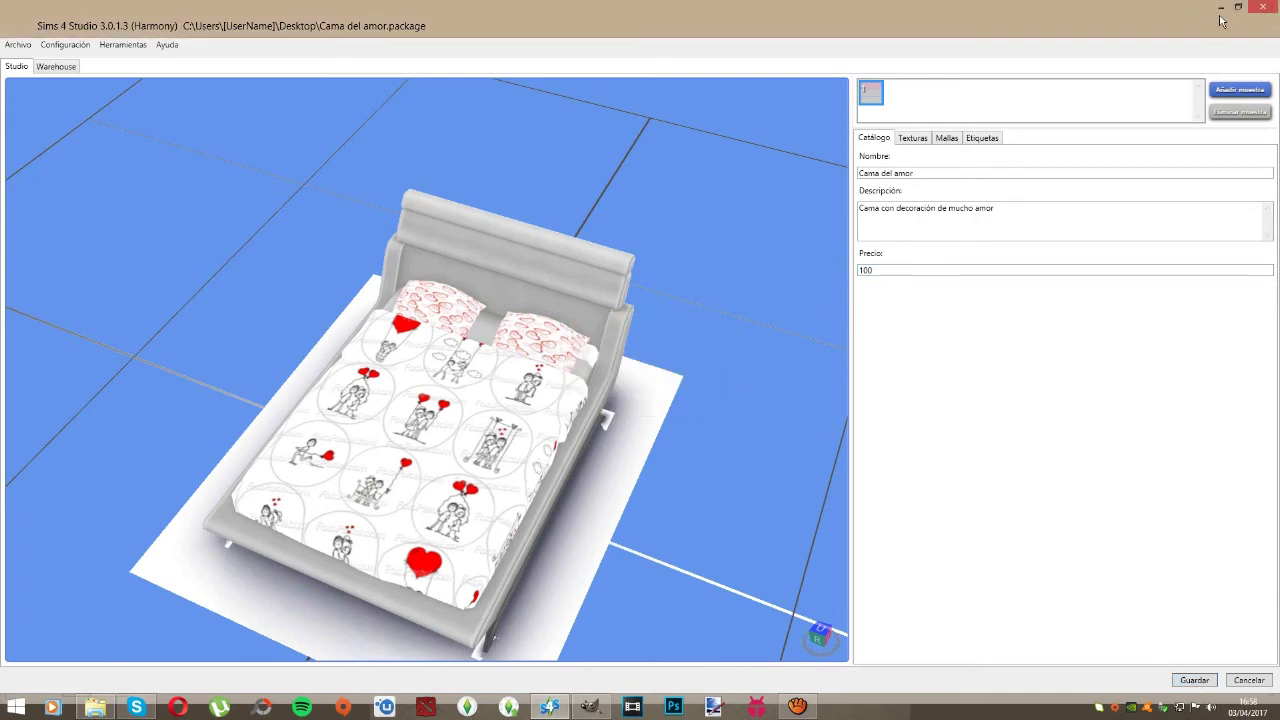
Step: Minimise the open windows and place Cuadro mapa.package and Cama del amor.package side by side on the desktop
left_click(1220, 8)
left_click(1220, 9)
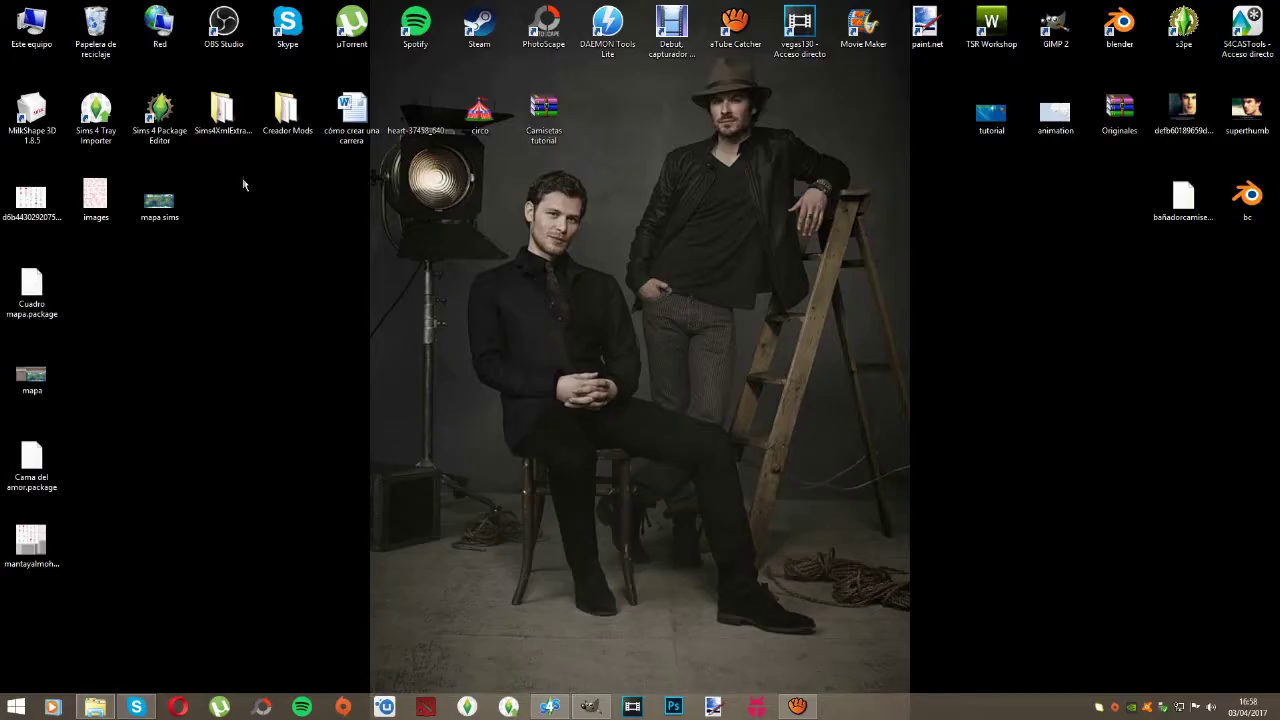
left_click_drag(35, 295, 227, 295)
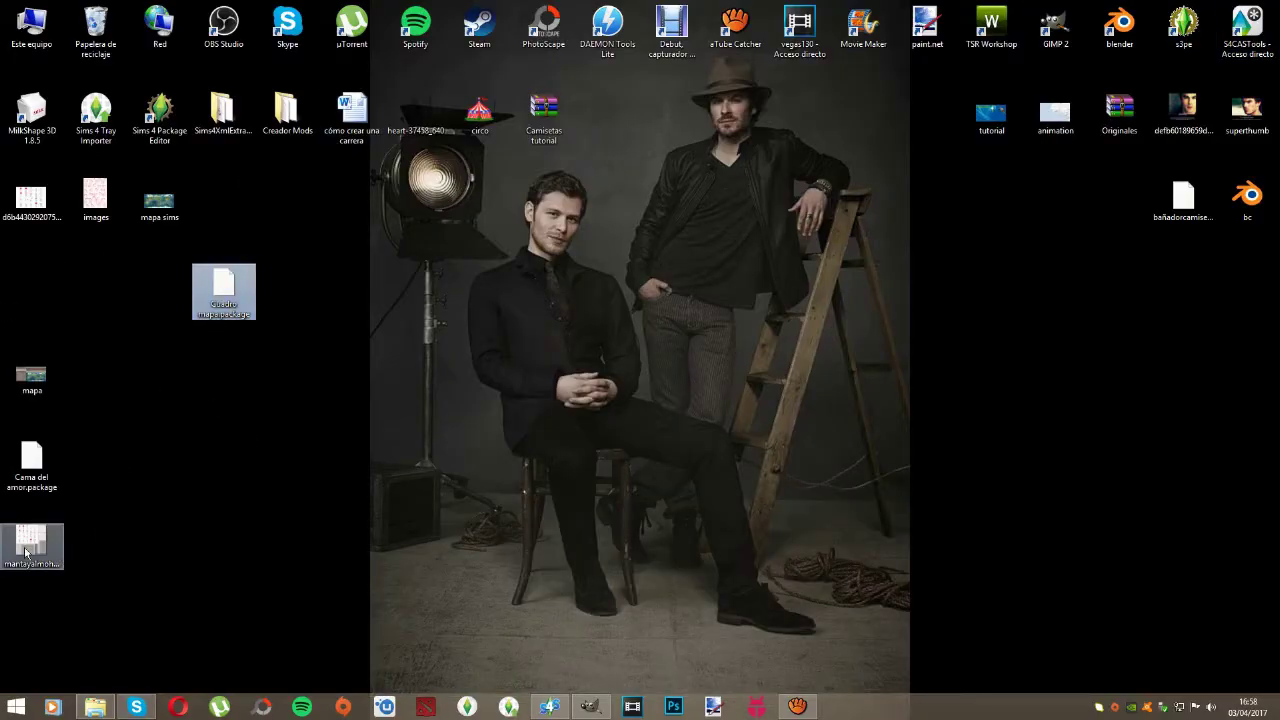
left_click_drag(48, 477, 292, 300)
Step: Move Cuadro mapa.package and Cama del amor.package from the desktop into the Mods folder under Documentos > Electronic Arts > Los Sims 4
left_click_drag(155, 274, 335, 314)
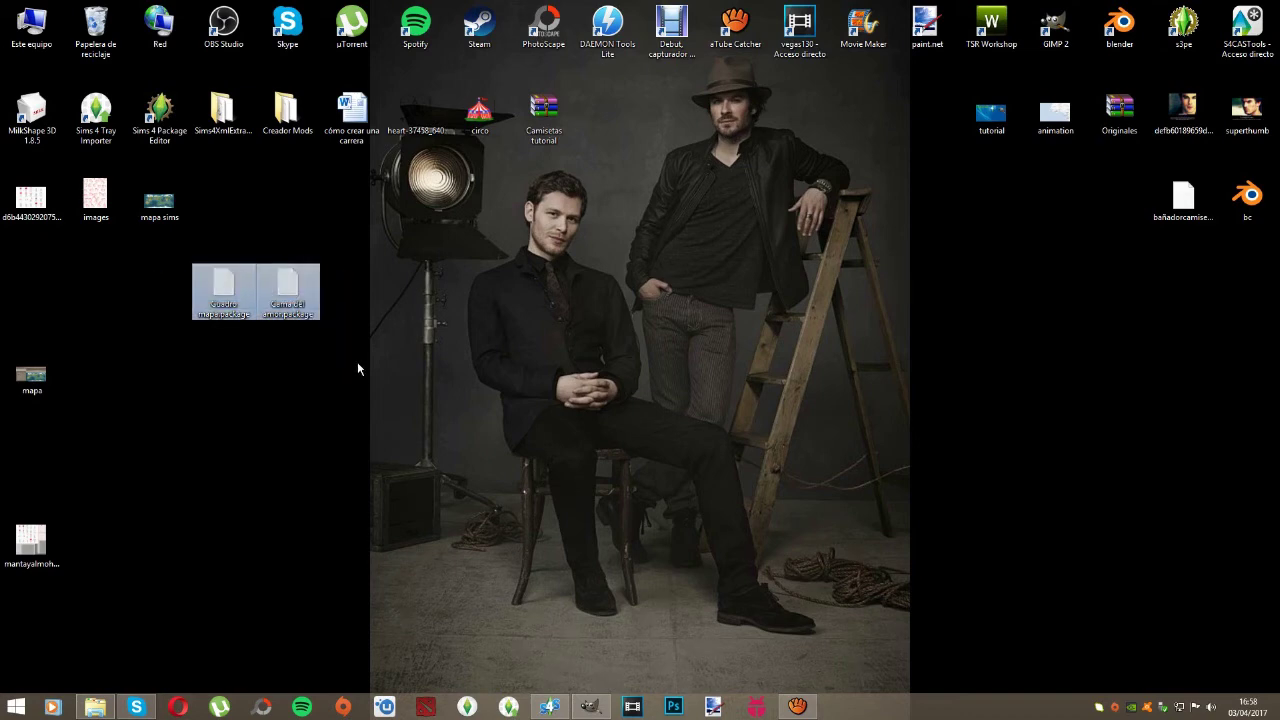
left_click(90, 706)
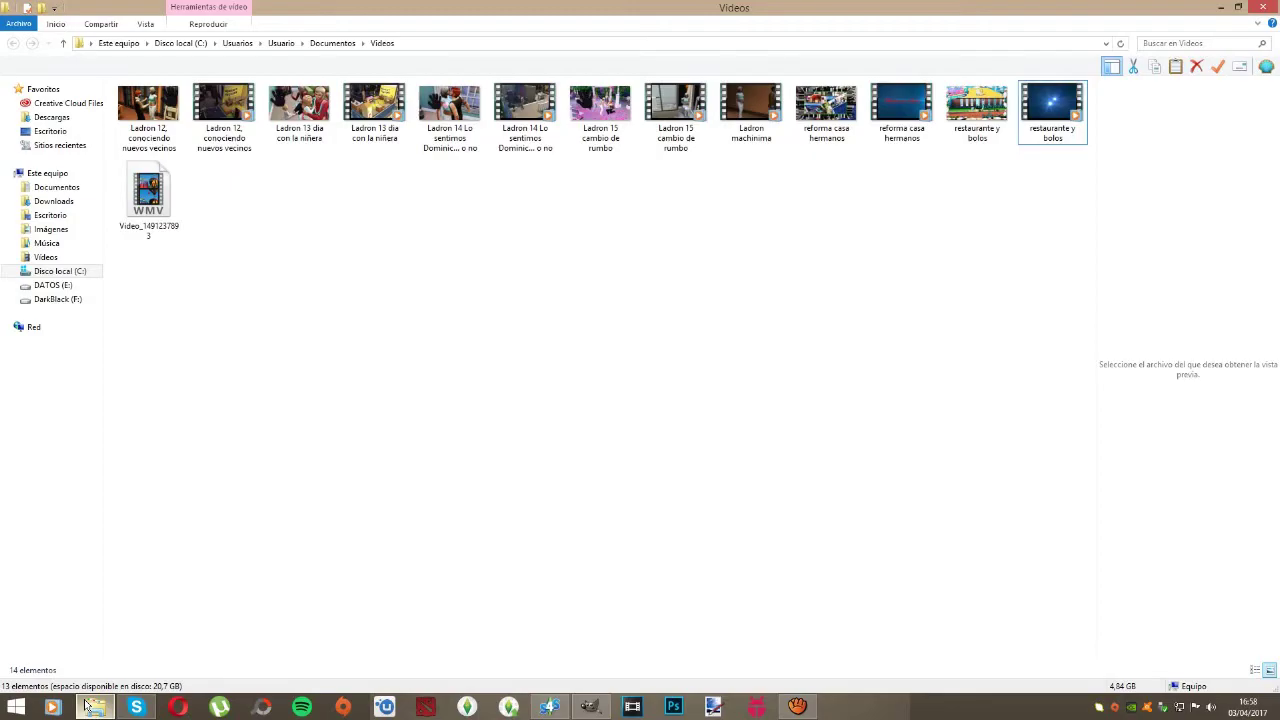
left_click(58, 187)
double_click(171, 161)
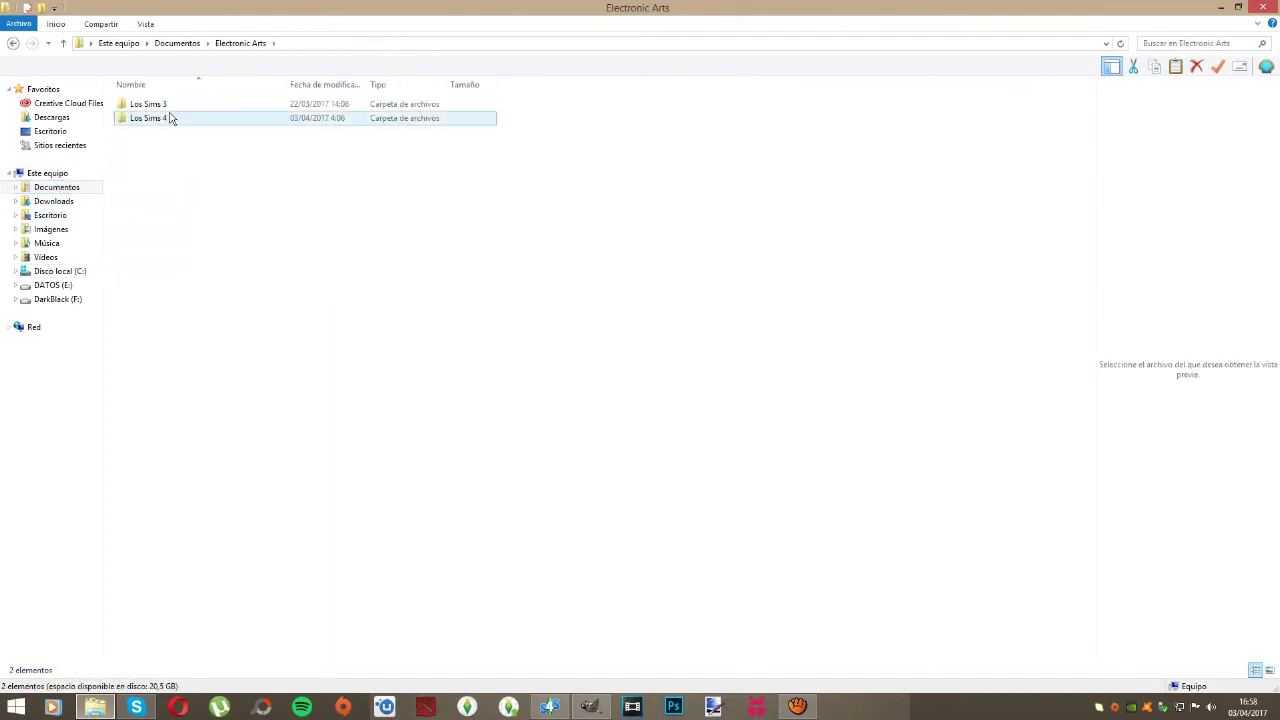
double_click(170, 120)
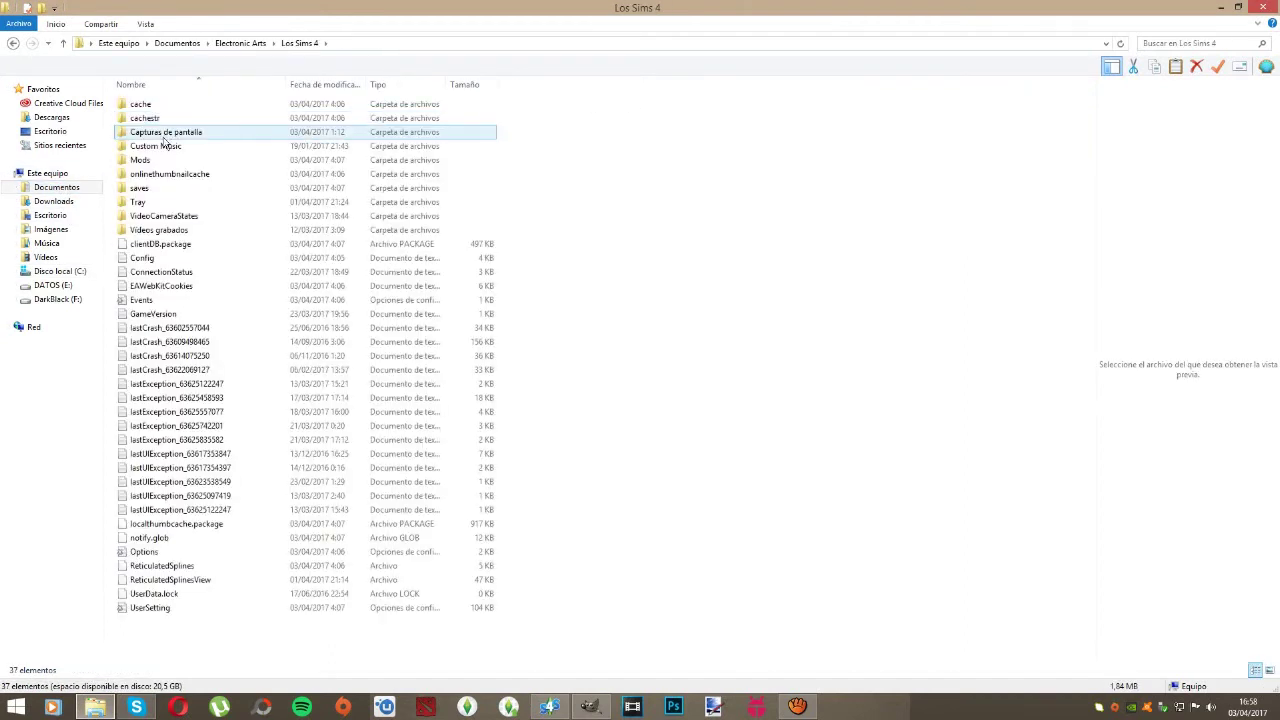
left_click(161, 160)
double_click(161, 160)
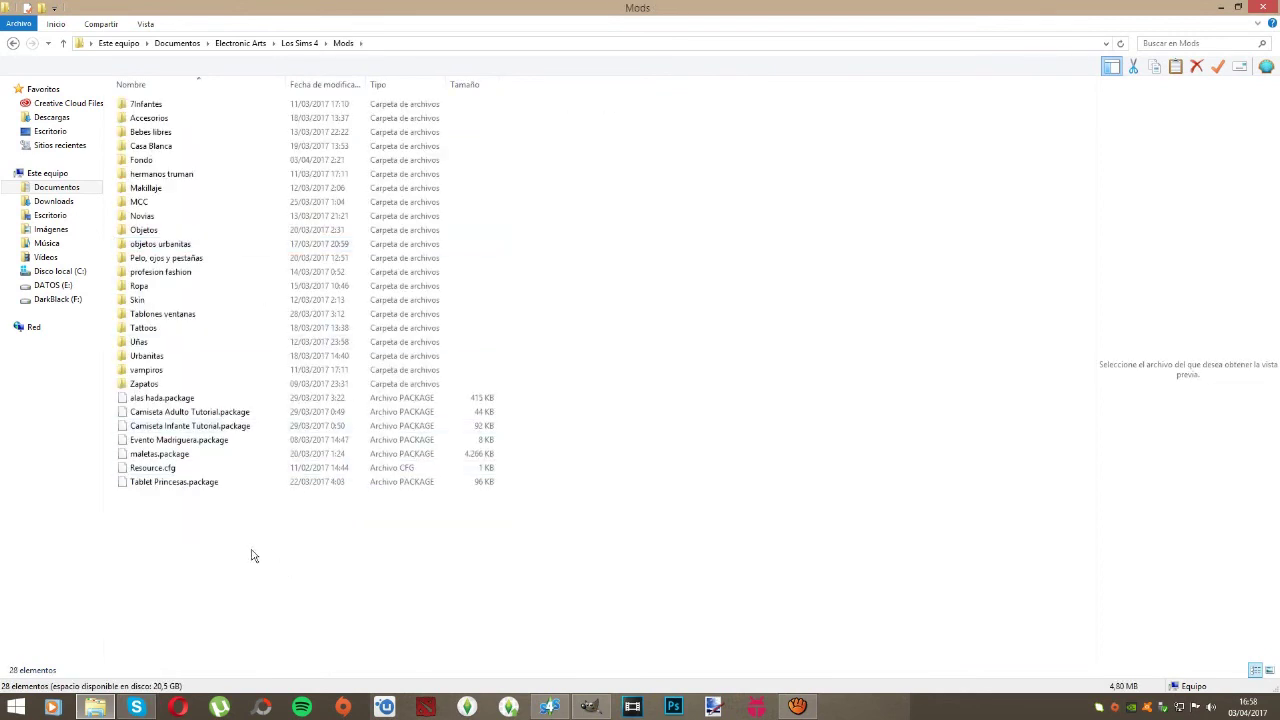
key("ctrl+v")
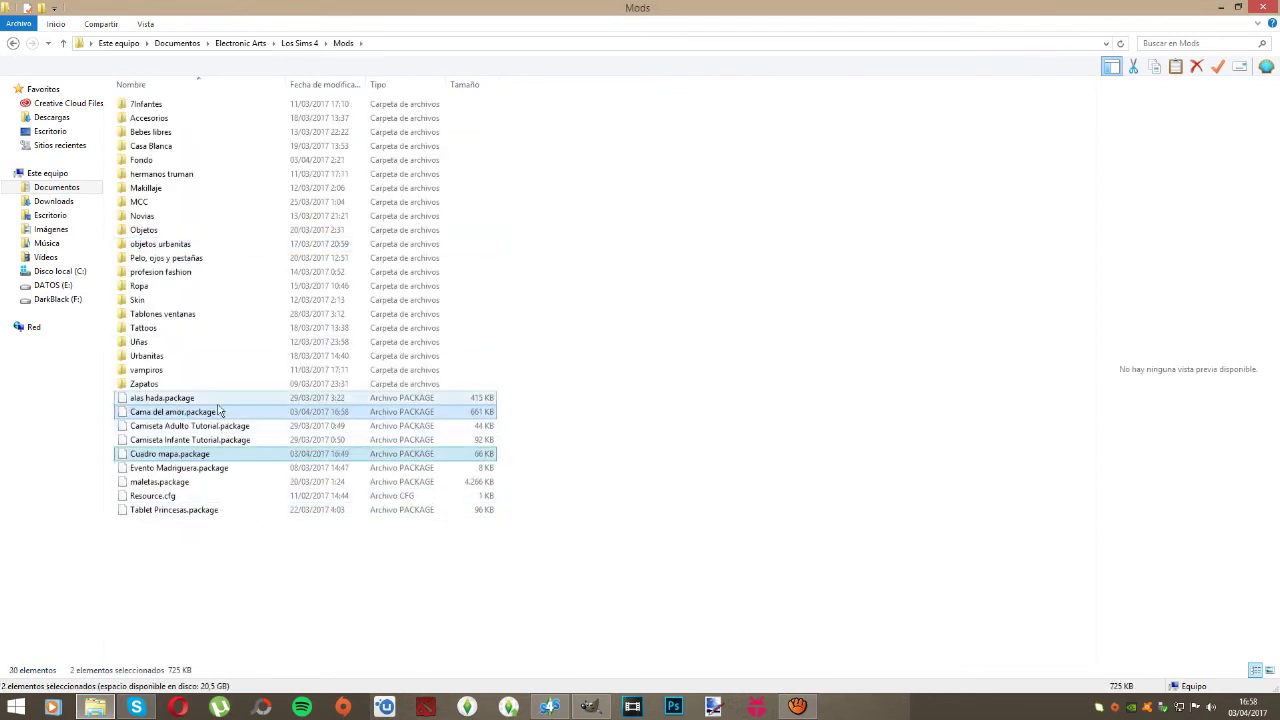
left_click(1263, 7)
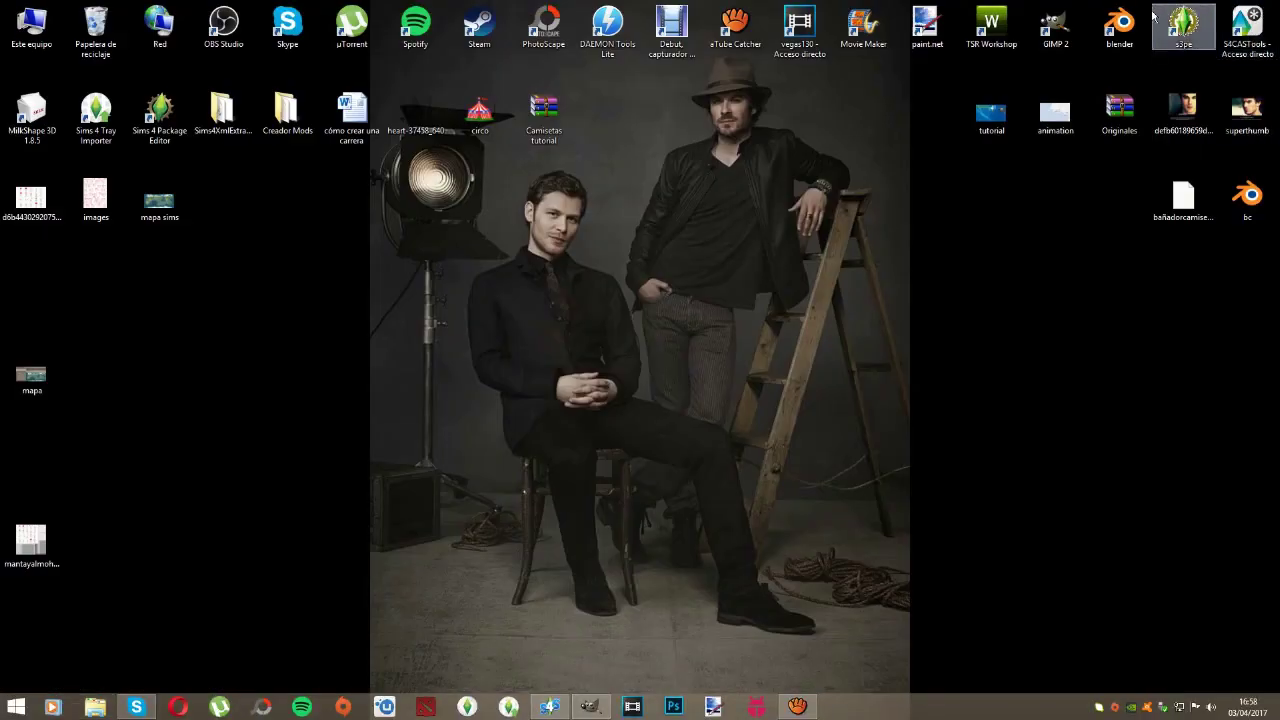
Step: Switch to The Sims 4 in build mode and set the object catalogue to the Comodidad category
left_click(467, 707)
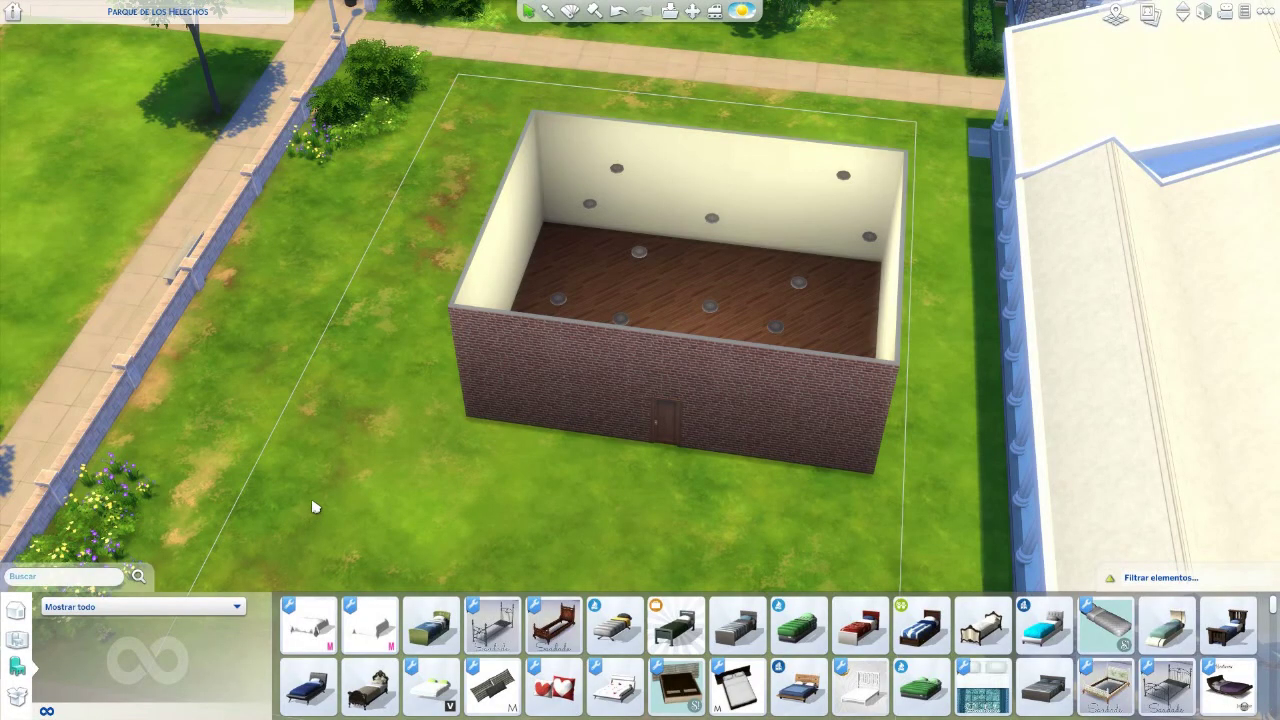
scroll(340, 480, "up", 3)
scroll(430, 370, "down", 3)
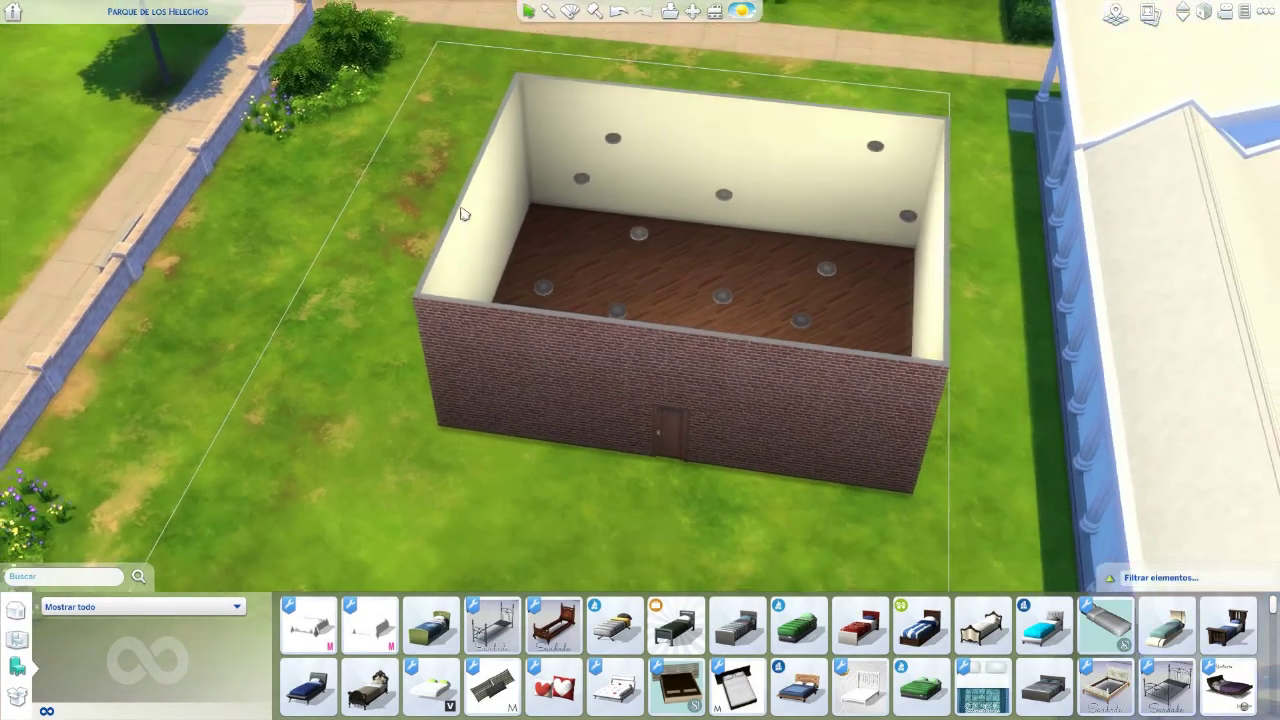
scroll(532, 322, "up", 2)
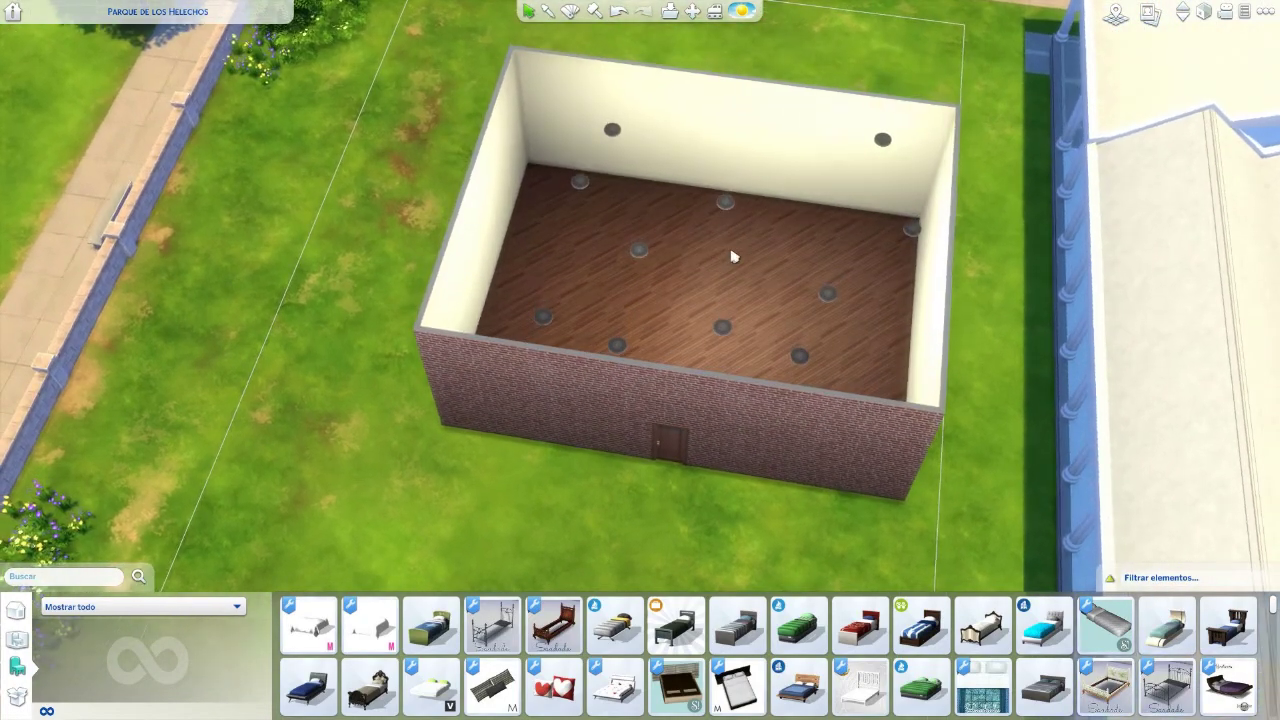
scroll(525, 410, "up", 4)
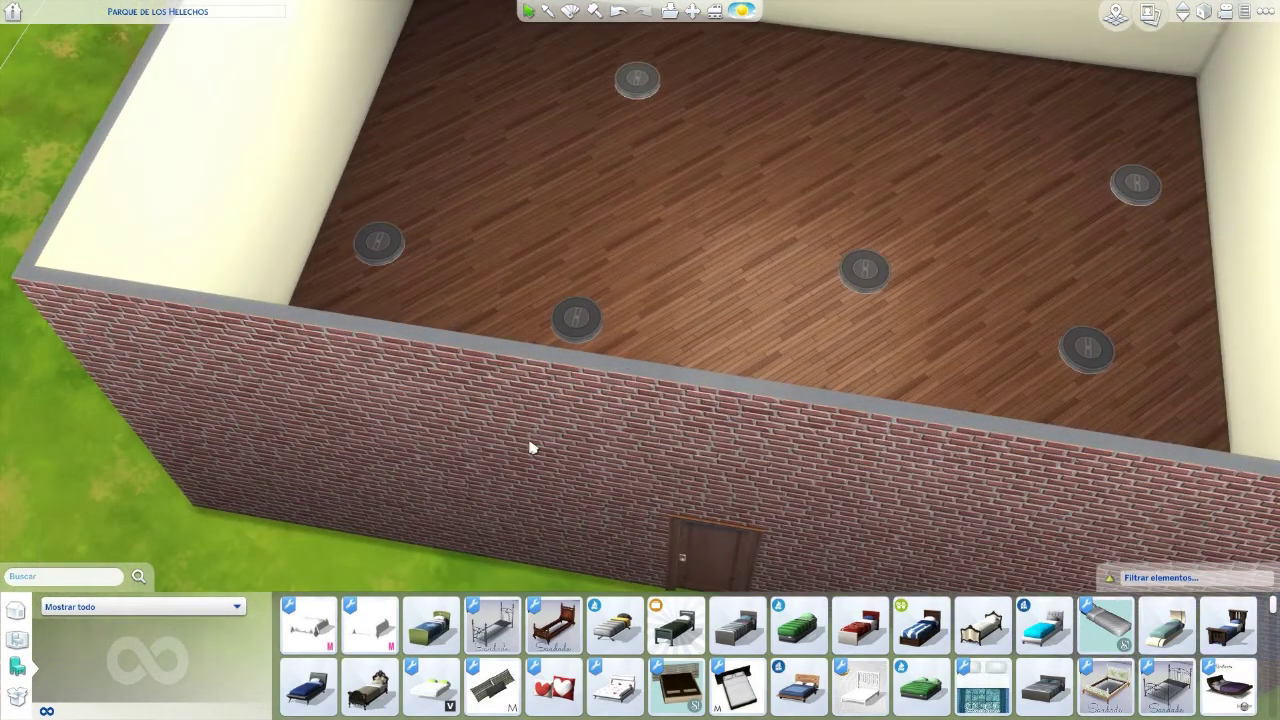
scroll(590, 485, "up", 1)
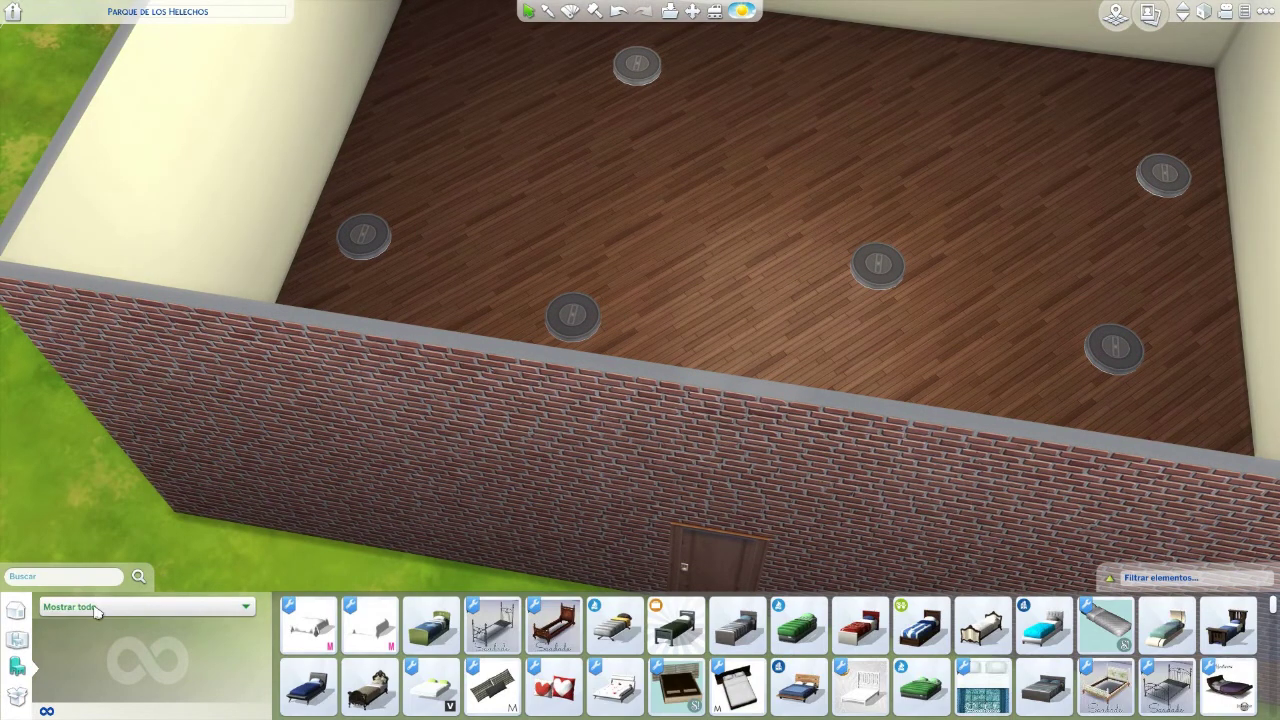
left_click(100, 606)
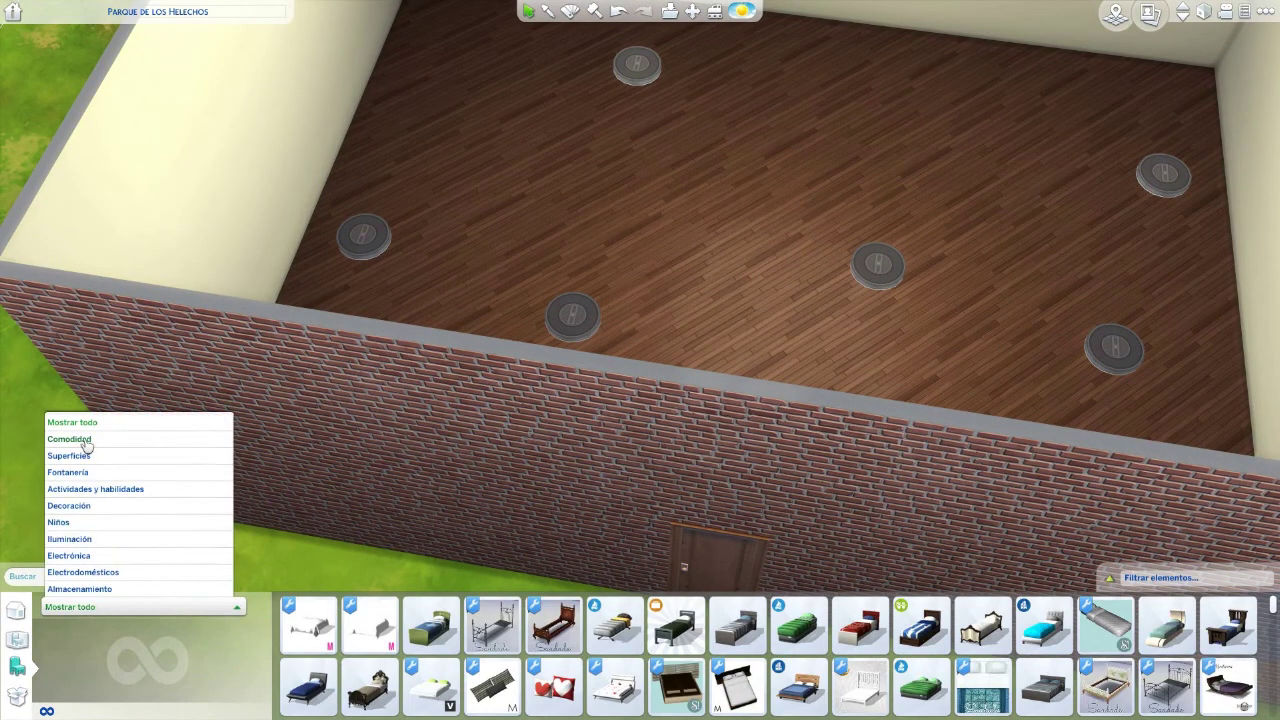
left_click(86, 440)
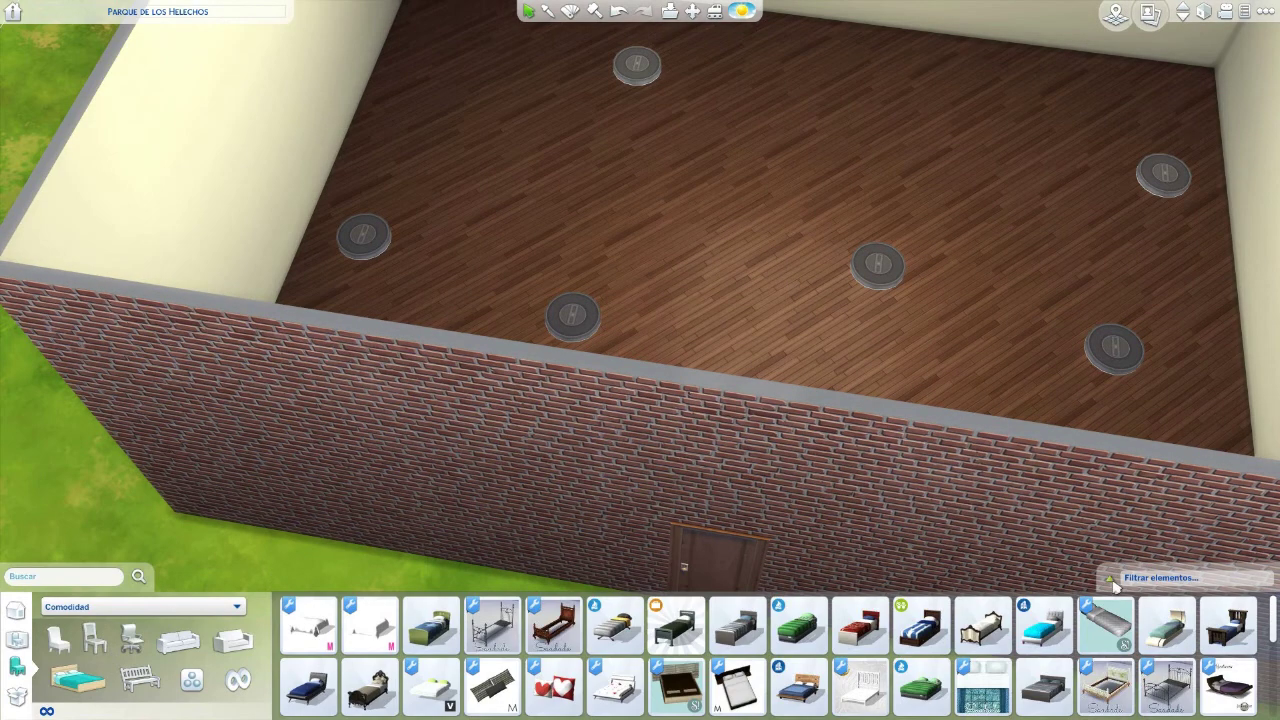
Step: Filter the catalogue's beds by Contenido personalizado and pick up the heart-patterned bed
left_click(1115, 585)
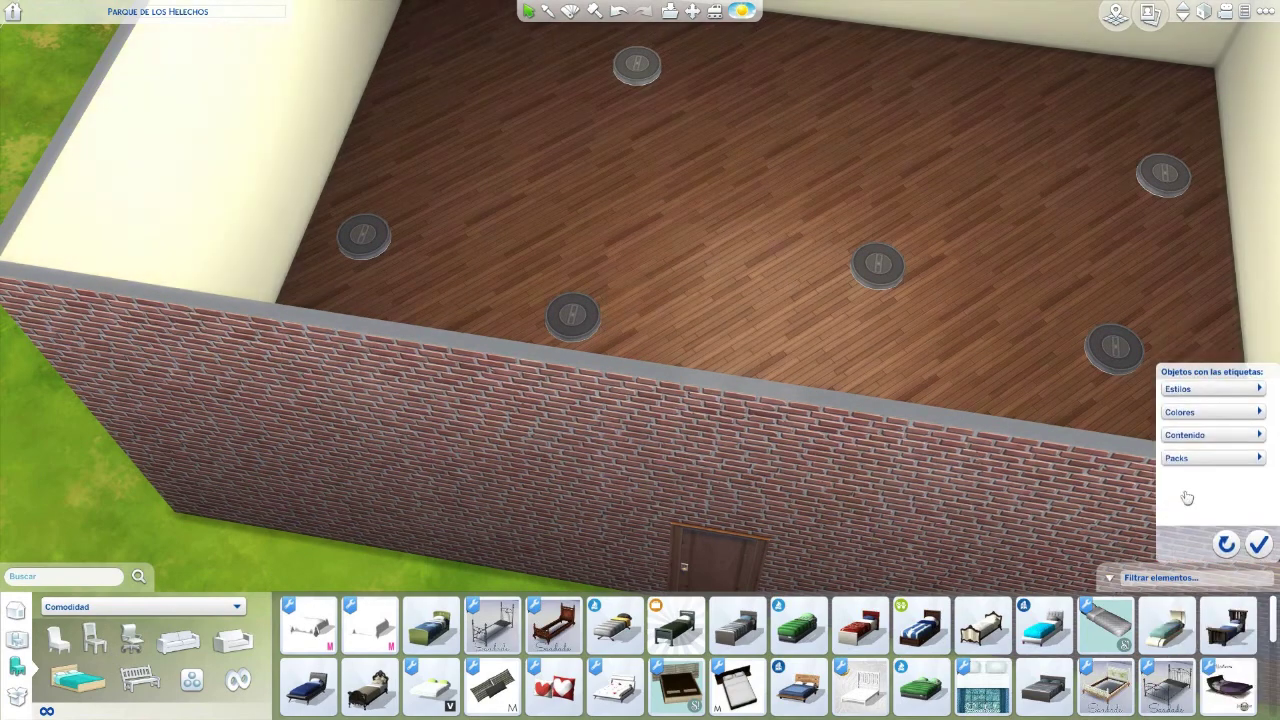
left_click(1190, 434)
left_click(1176, 494)
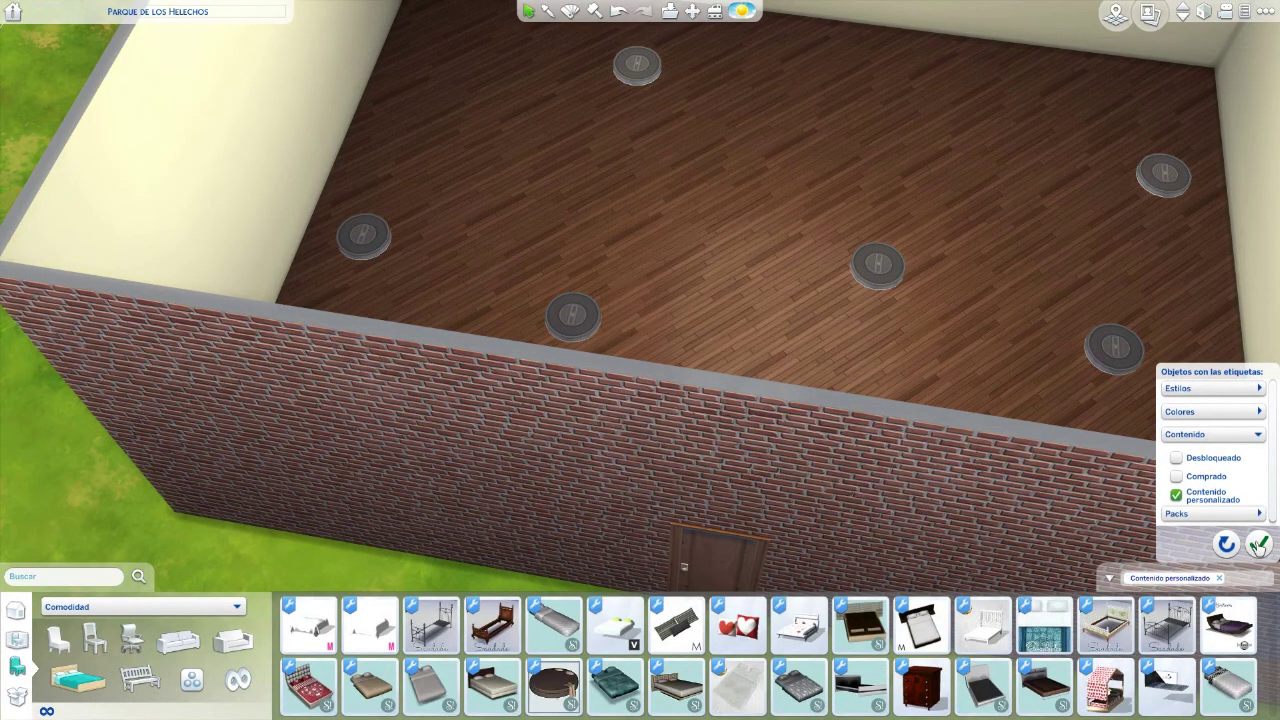
left_click(1257, 545)
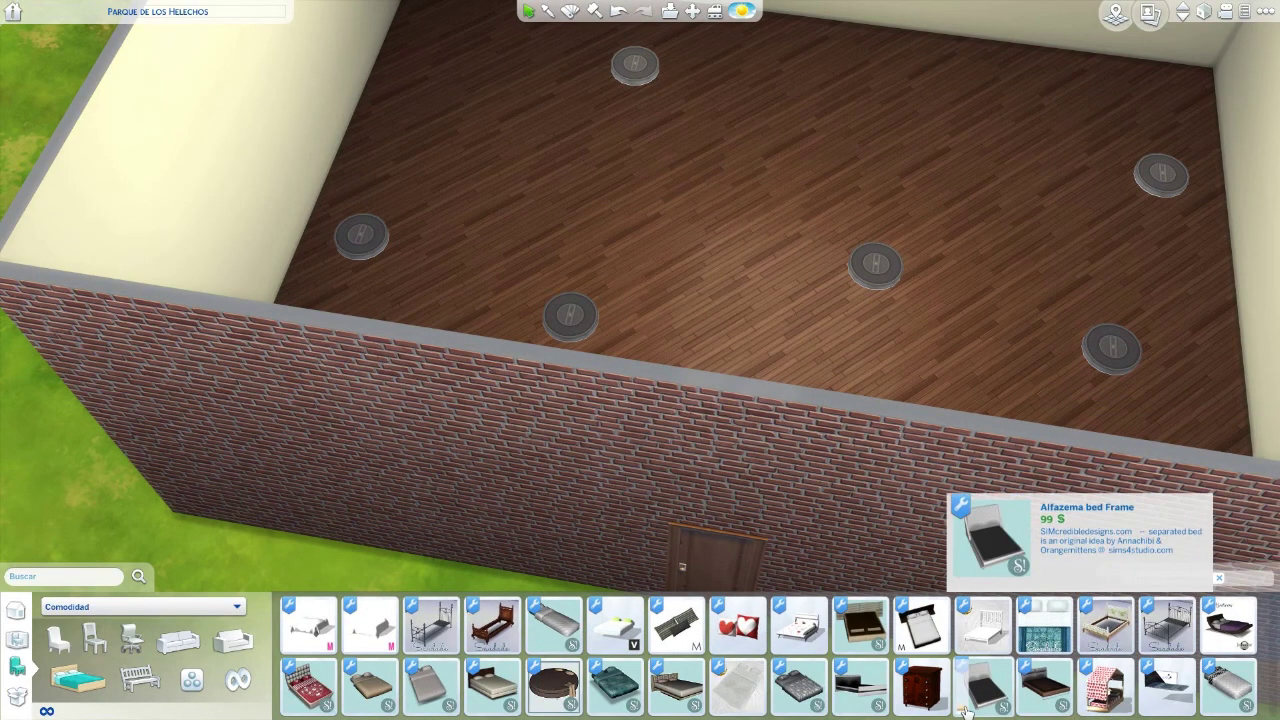
left_click(815, 638)
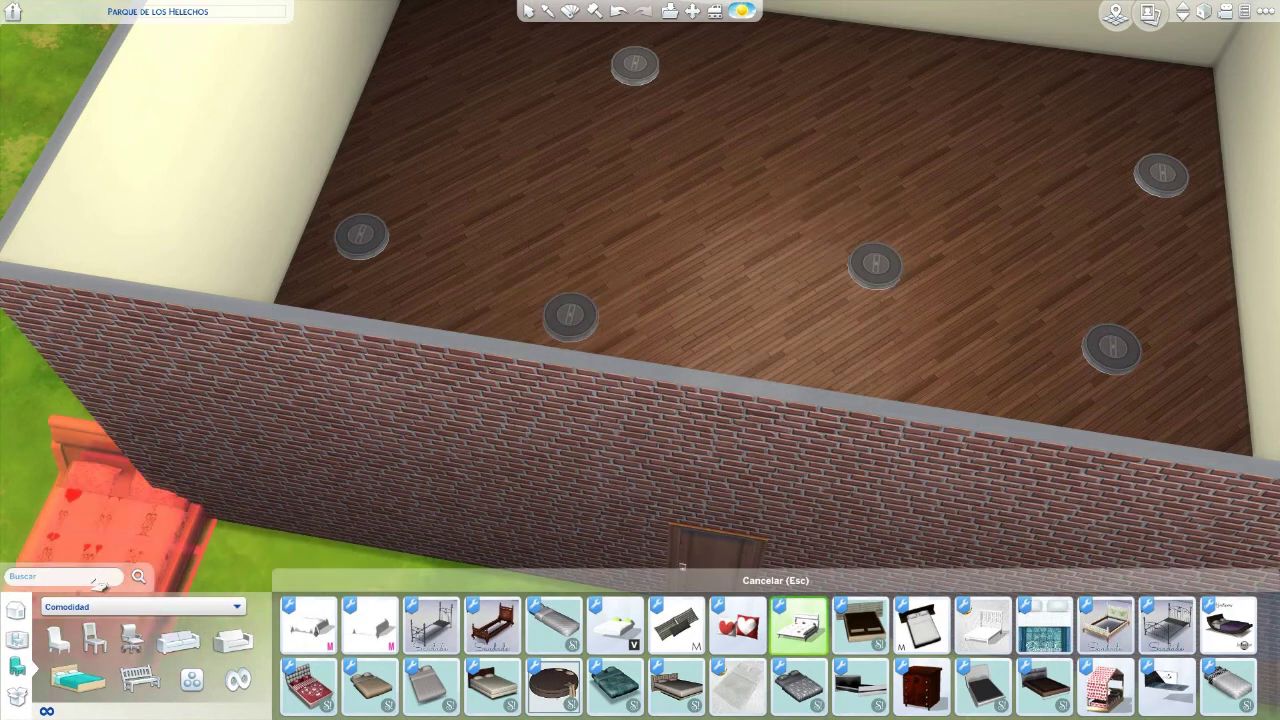
Step: Search the catalogue for "cama del amor" and place the Cama del amor bed against the room's back wall
type("c")
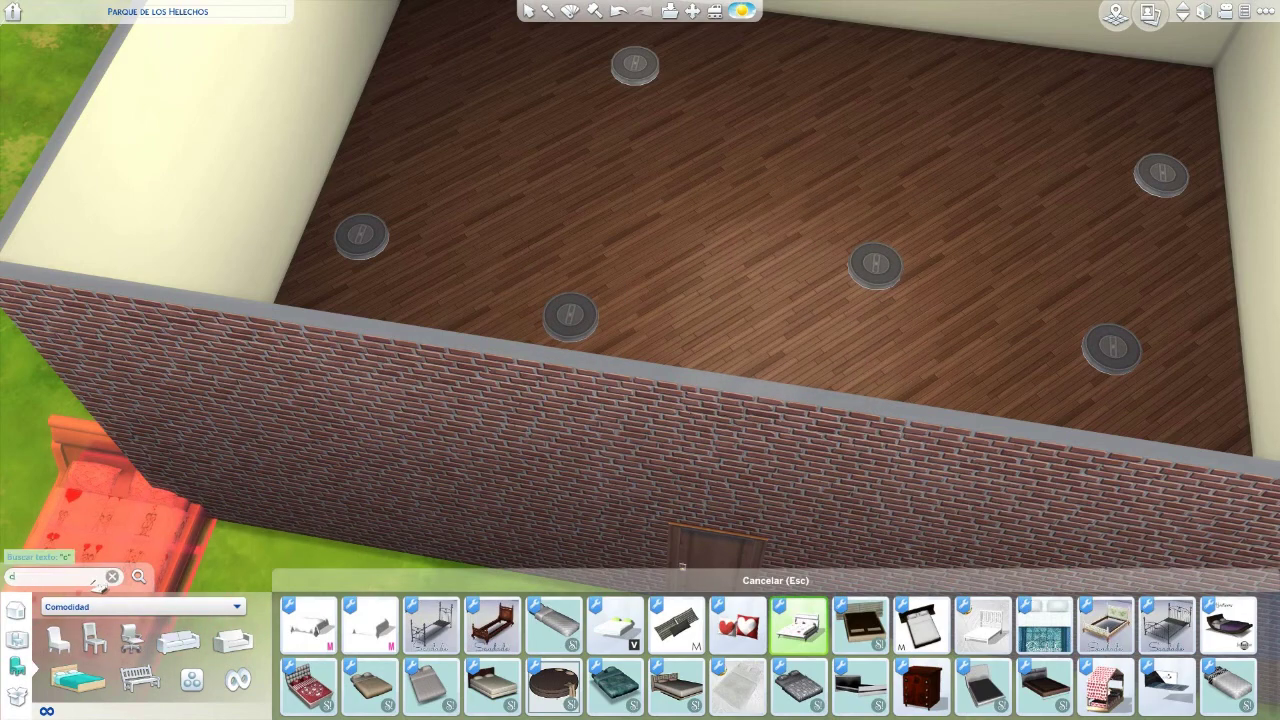
type("ama del amor")
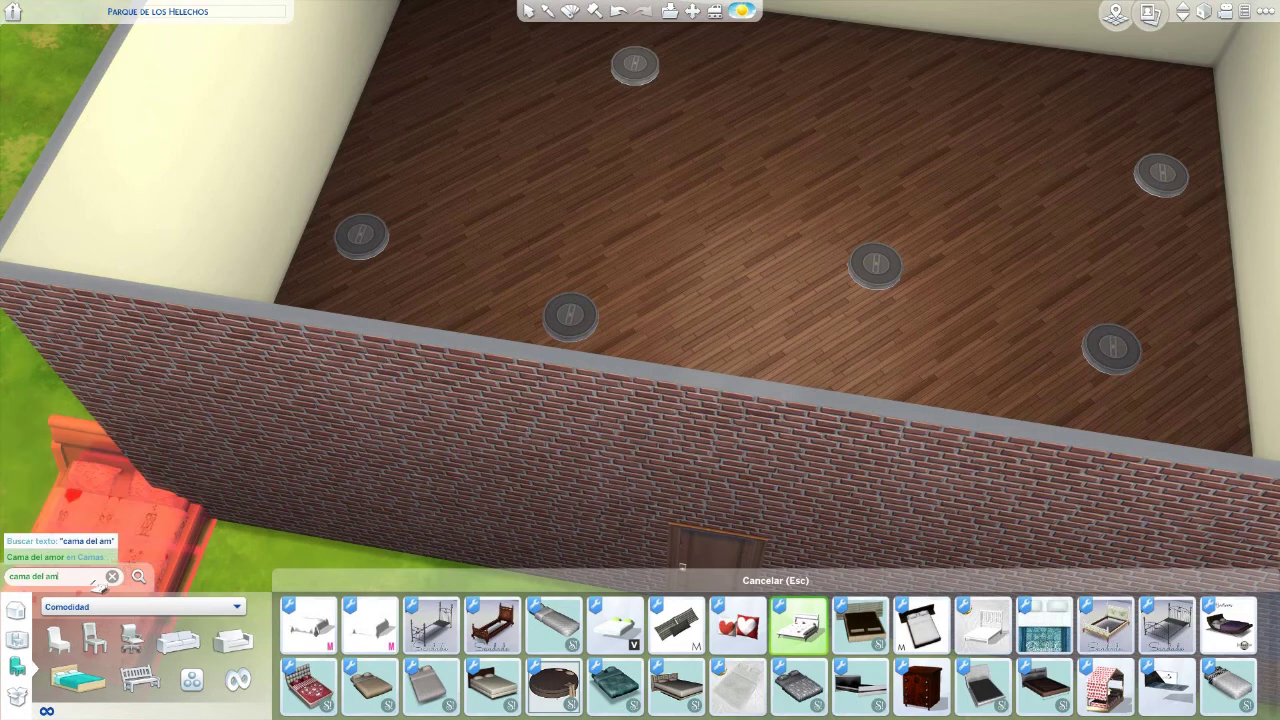
left_click(55, 558)
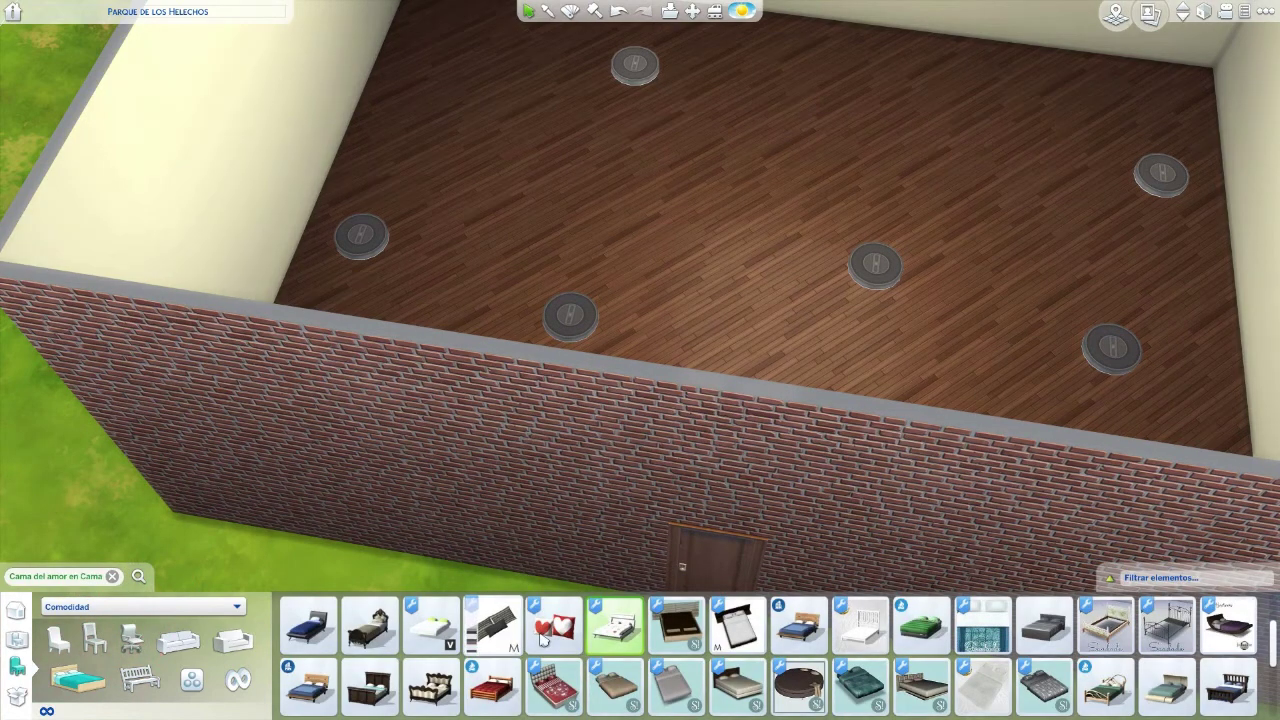
left_click(614, 628)
scroll(637, 343, "down", 5)
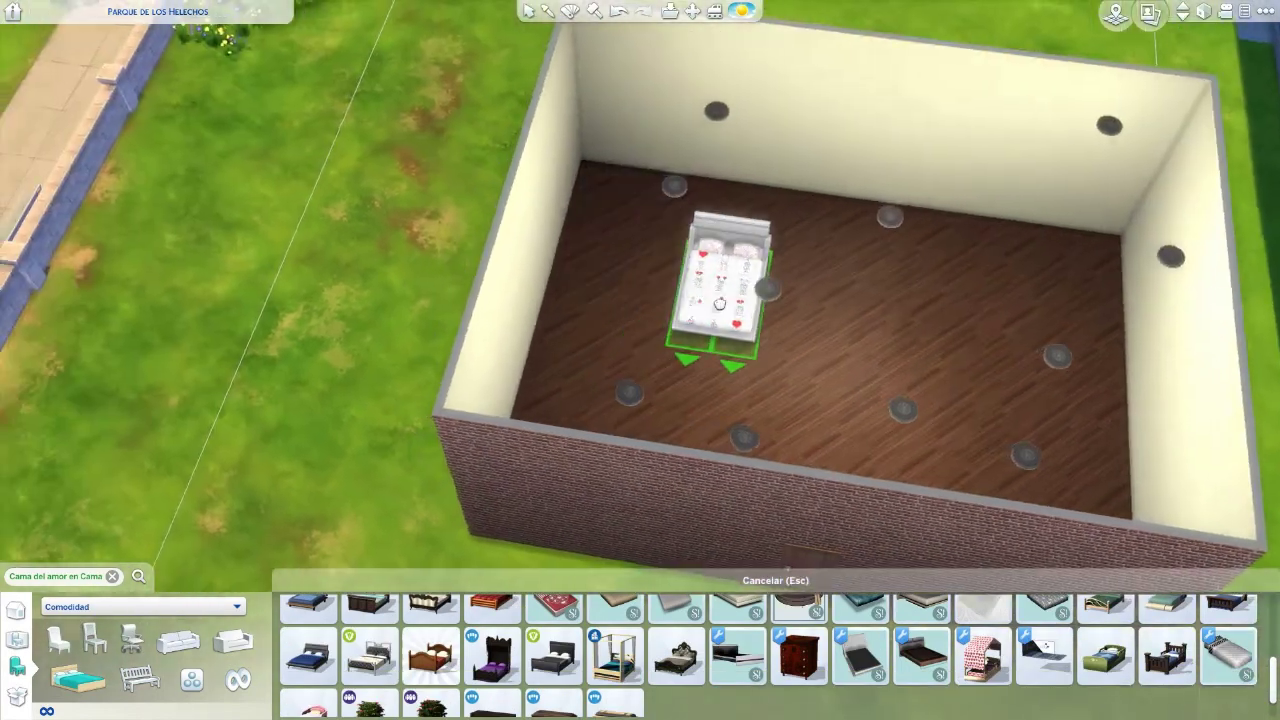
scroll(719, 303, "up", 5)
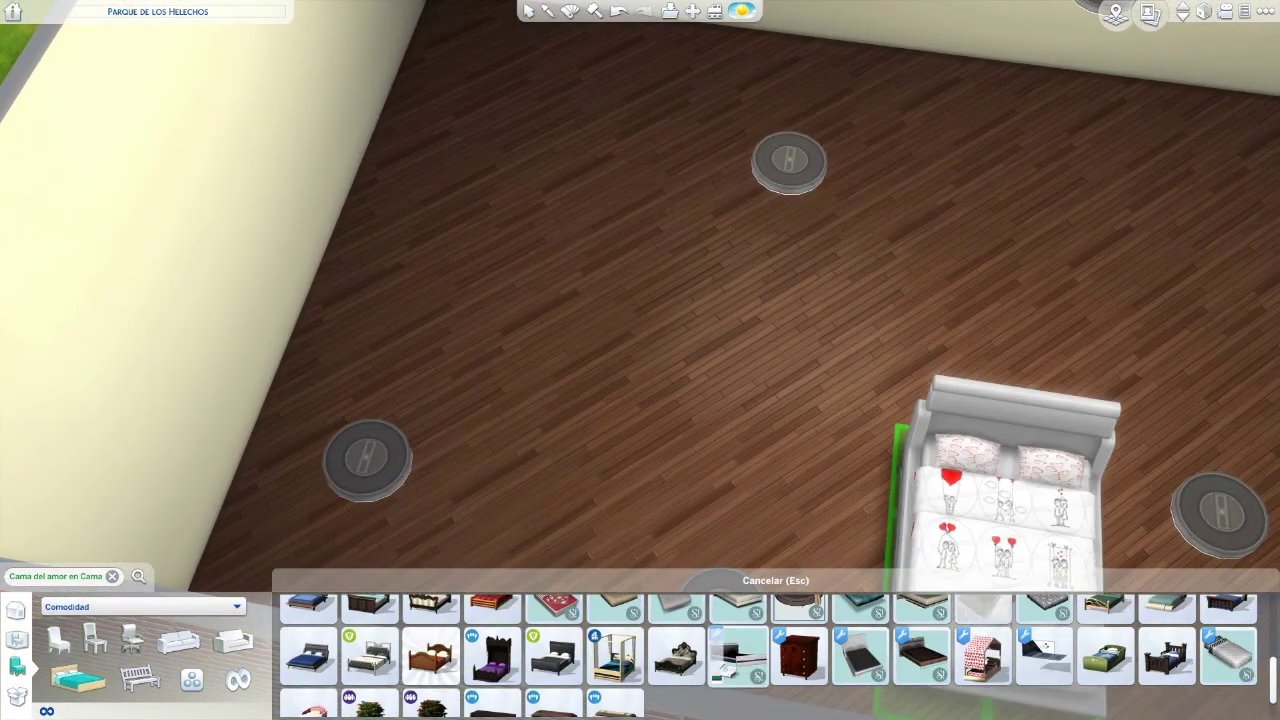
key("s")
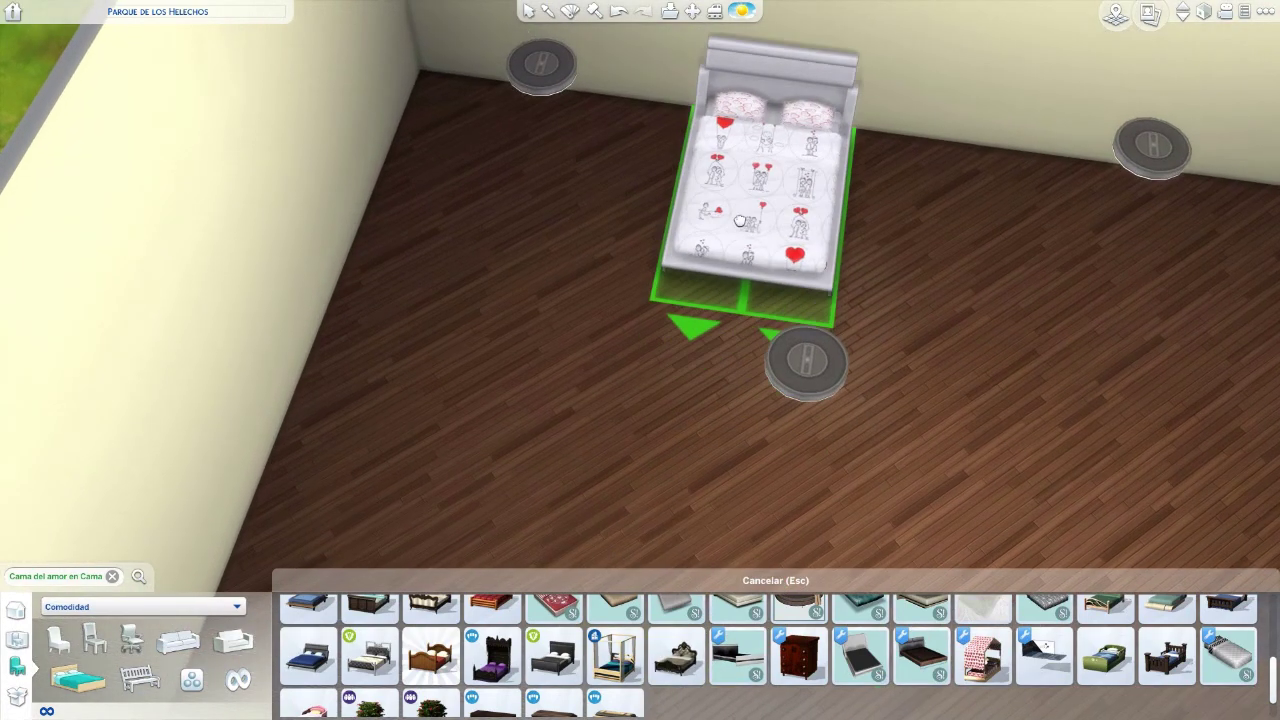
left_click(739, 220)
Step: Examine the placed bed's blanket and pillow textures up close and from several angles
scroll(897, 289, "down", 3)
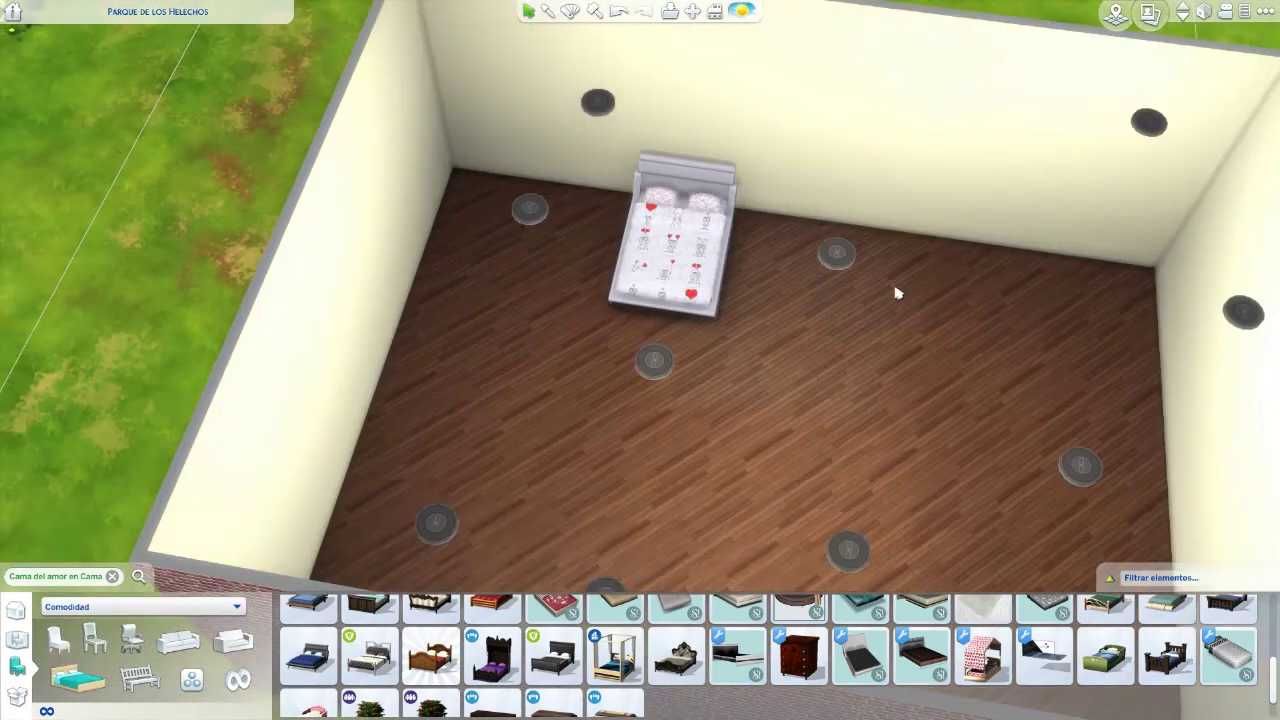
scroll(797, 429, "up", 5)
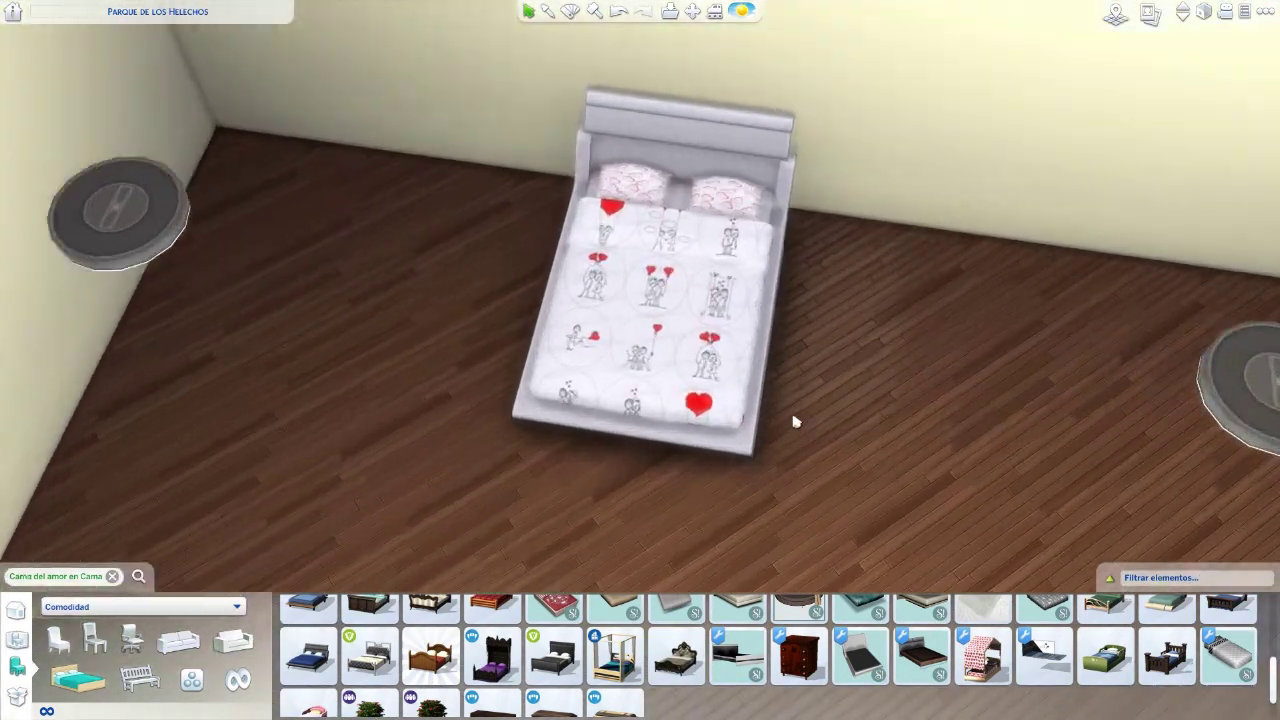
scroll(794, 421, "up", 3)
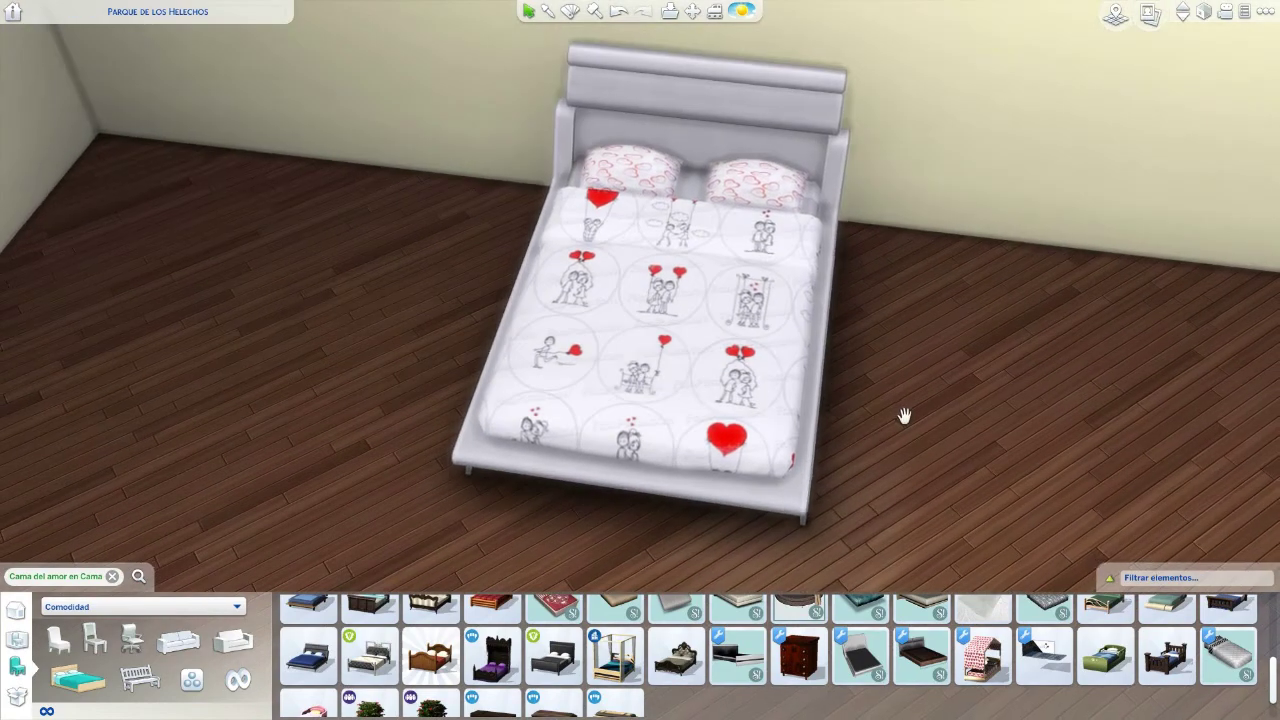
key("e")
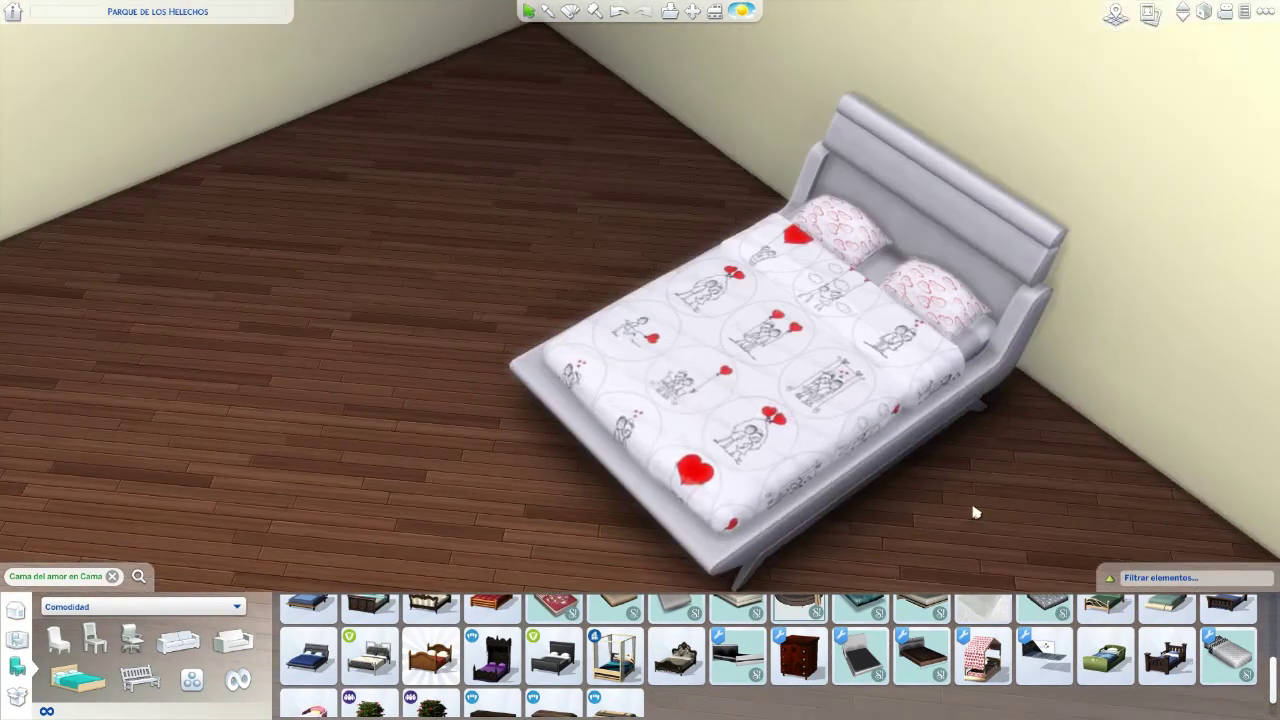
scroll(1038, 517, "up", 2)
scroll(1038, 517, "up", 1)
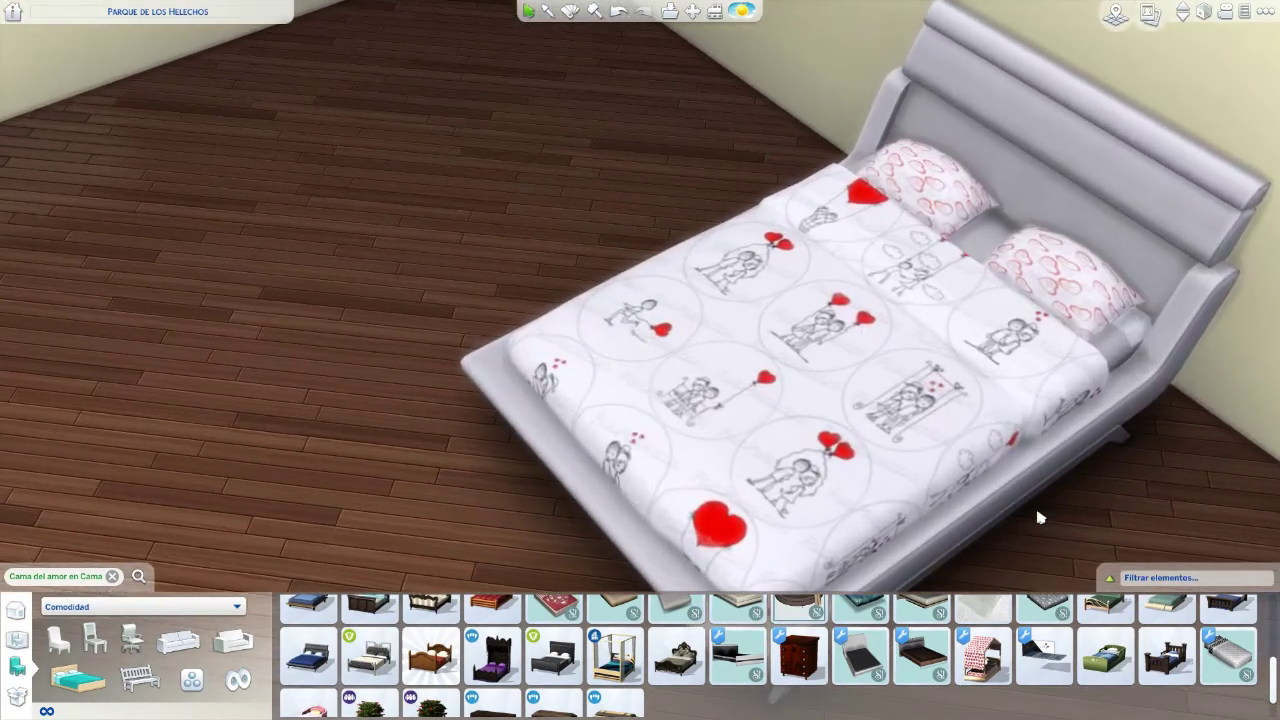
scroll(1038, 517, "down", 5)
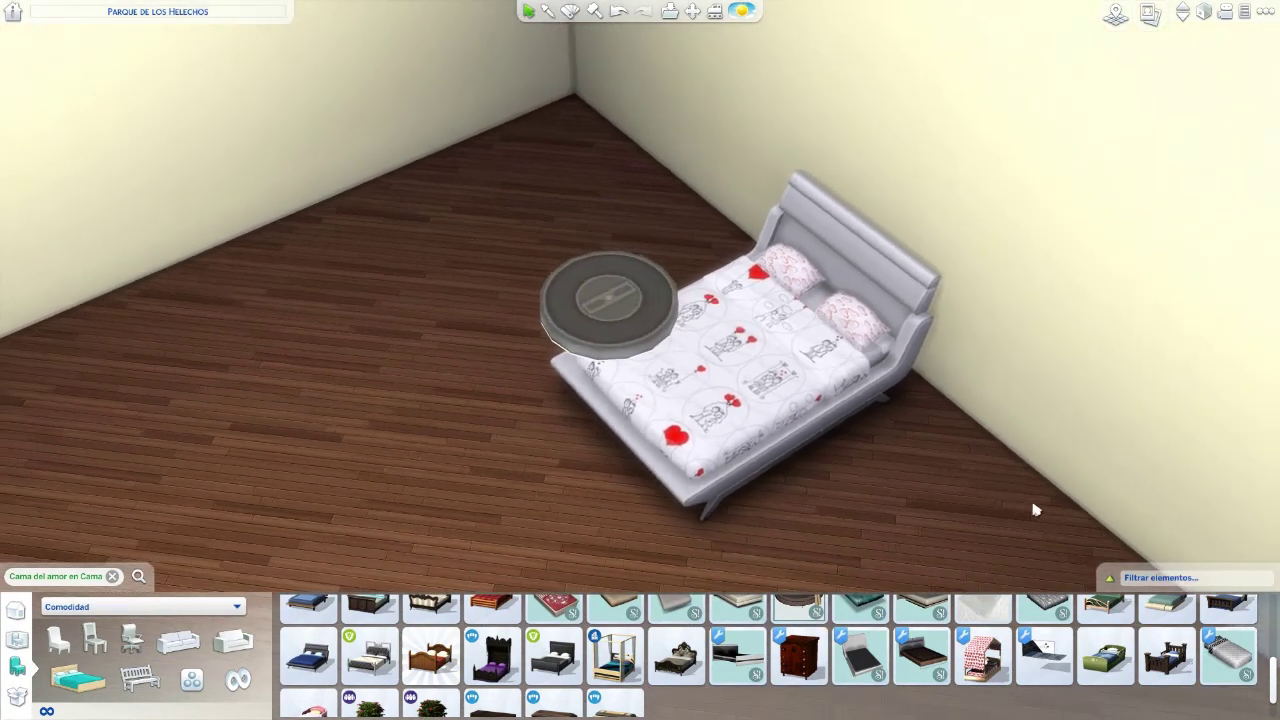
key("e")
scroll(1000, 495, "down", 4)
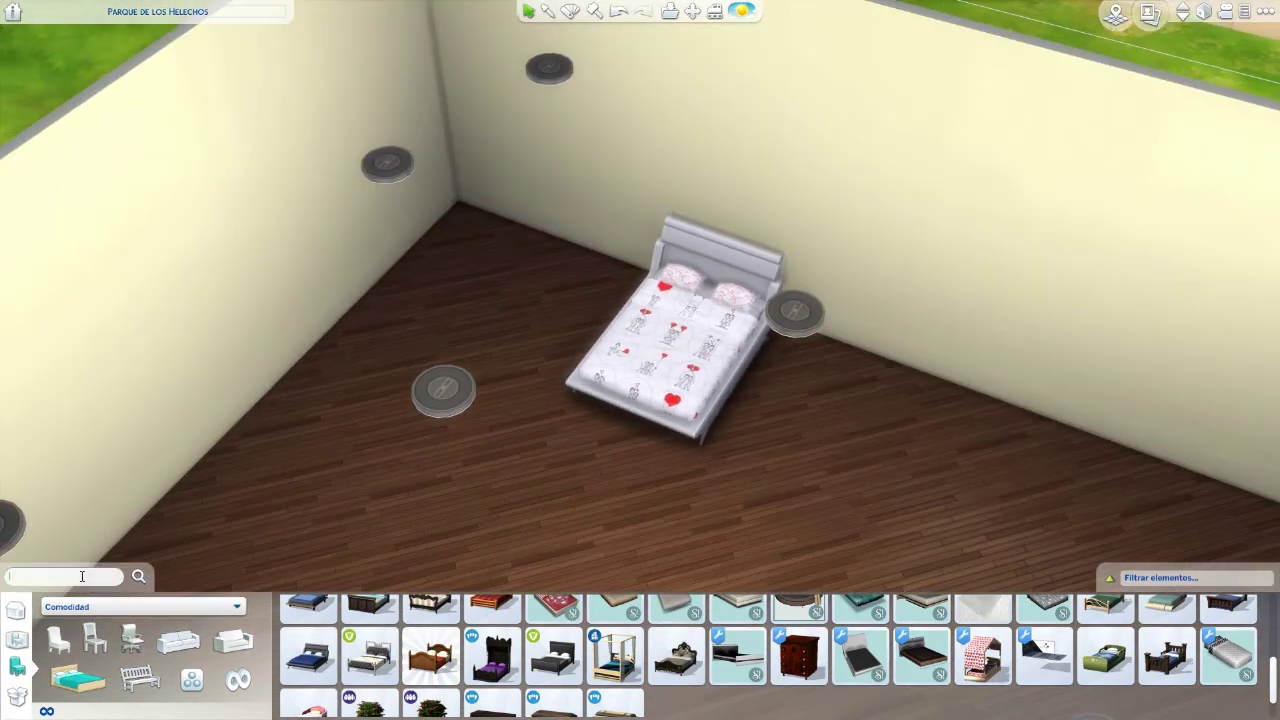
type("cuadro")
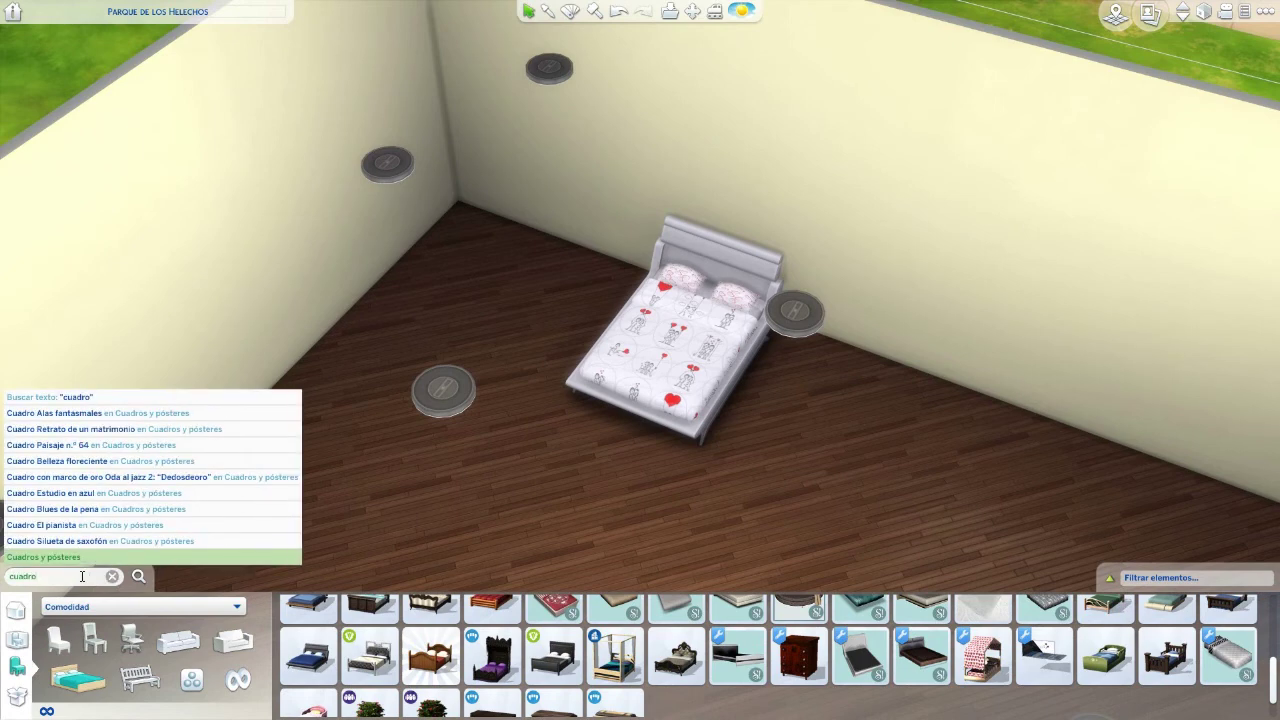
type(" ma")
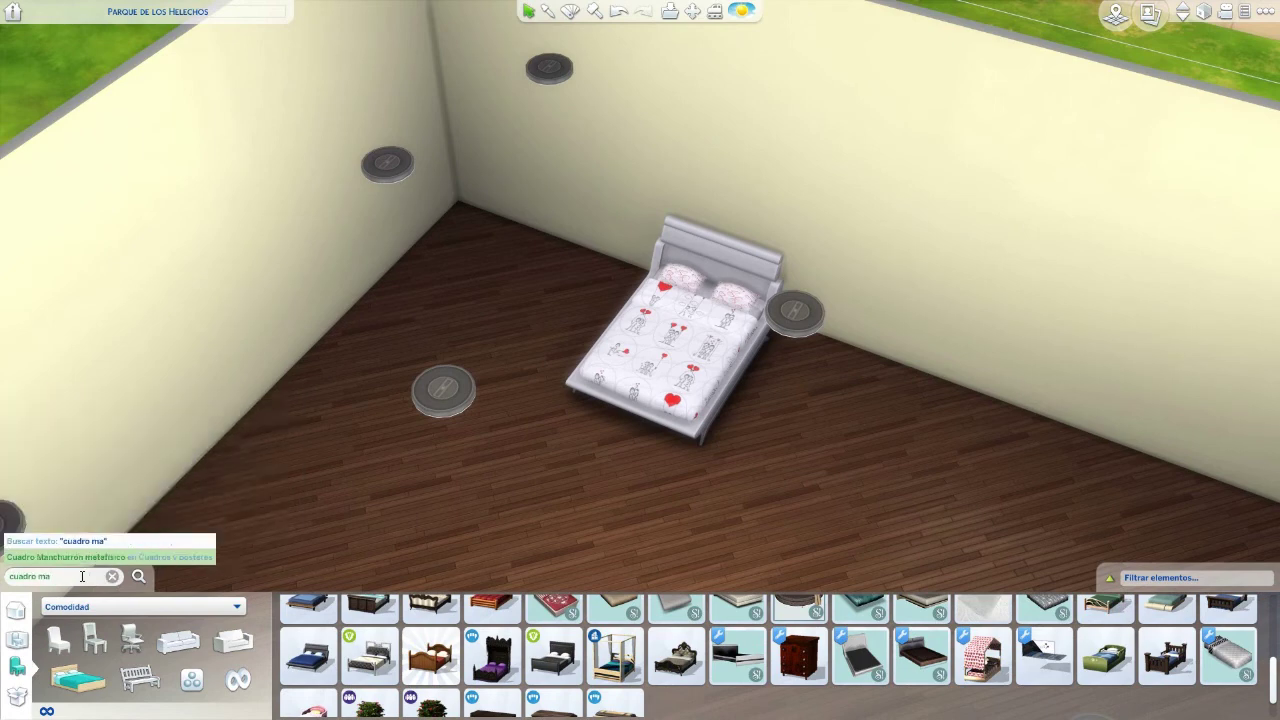
key("BackSpace")
key("BackSpace")
key("BackSpace")
key("BackSpace")
key("BackSpace")
key("BackSpace")
key("BackSpace")
key("BackSpace")
key("BackSpace")
Step: Search the object catalogue for "mapam" to find the custom world map painting
type("mapam")
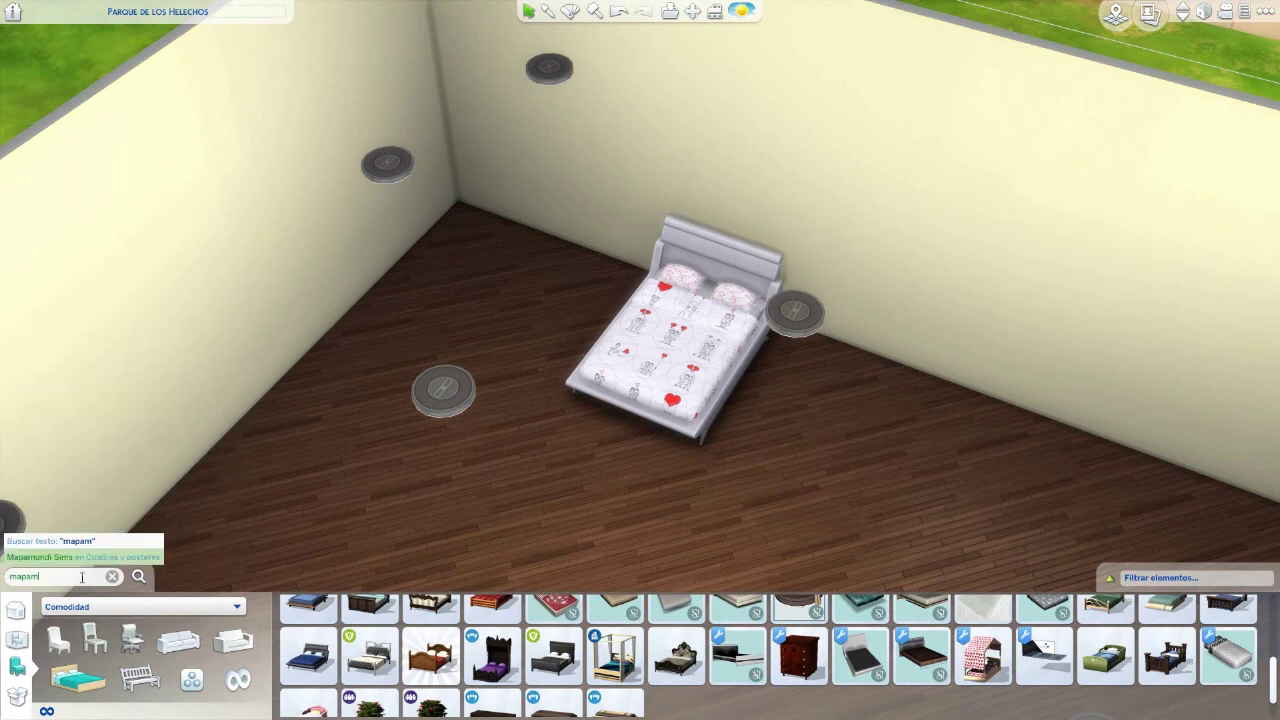